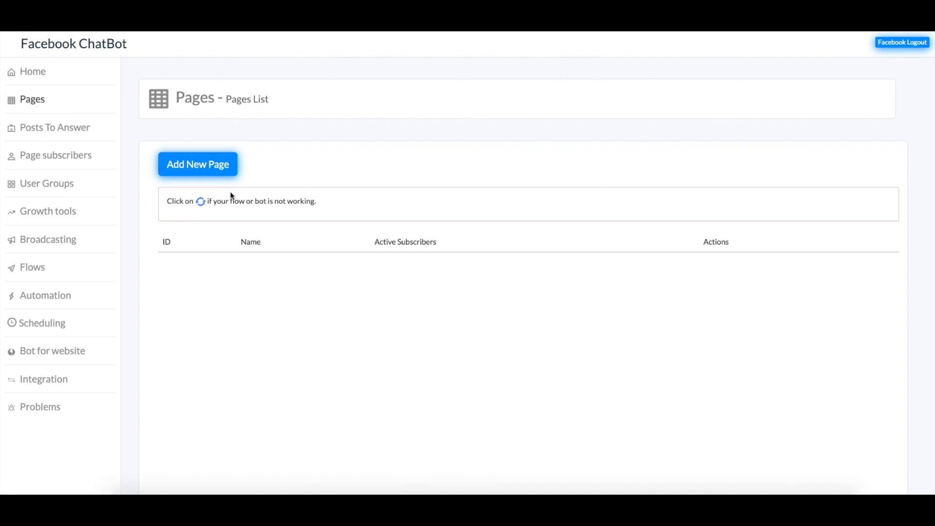
Step: Add the Builderall is the Best page to the account and select its "Hi" post for auto answer
click(202, 165)
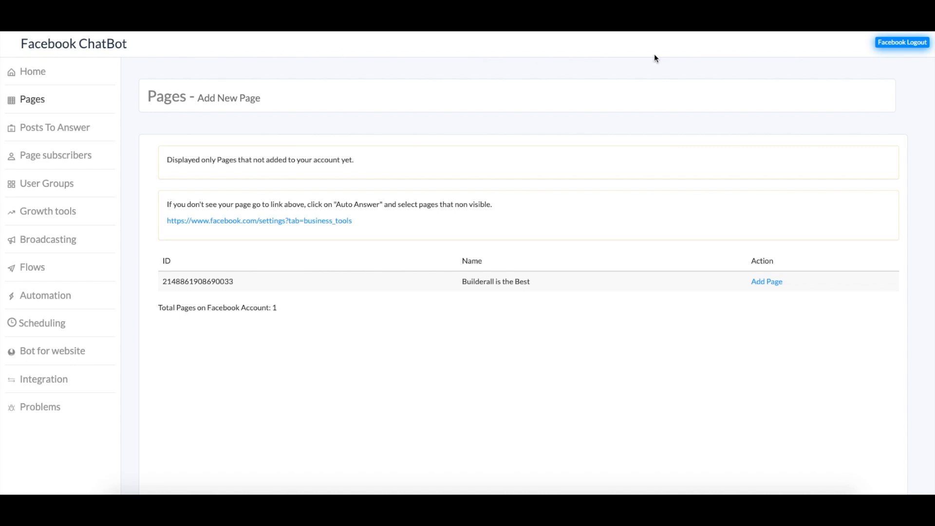
click(775, 283)
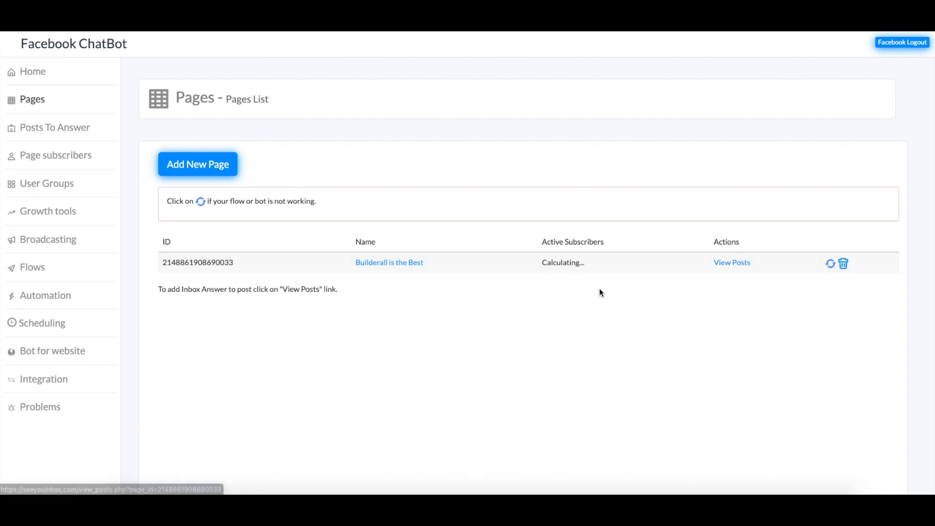
click(741, 266)
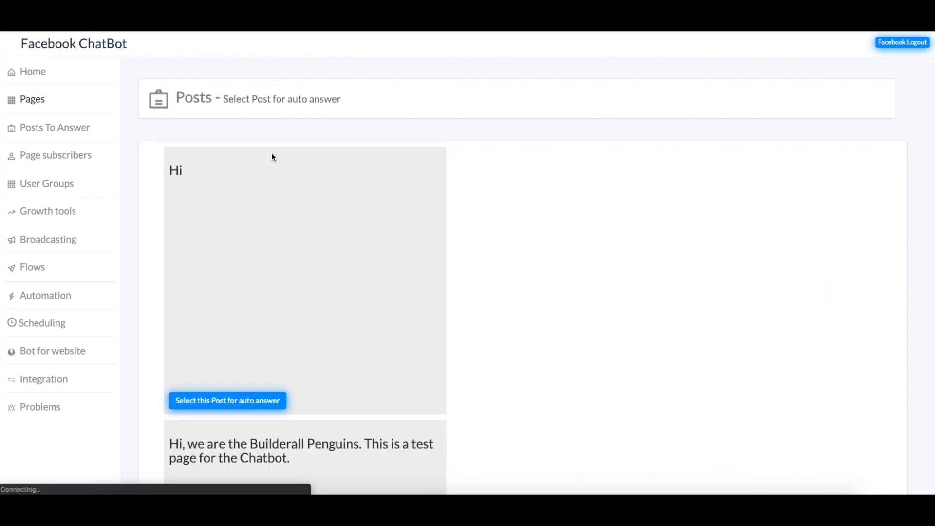
scroll(302, 337, down, 1)
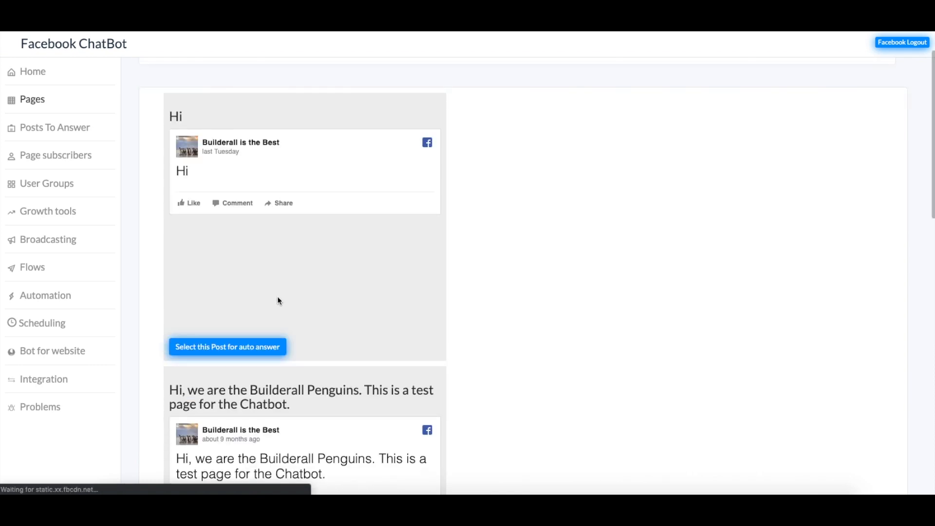
scroll(272, 295, down, 3)
scroll(256, 288, up, 4)
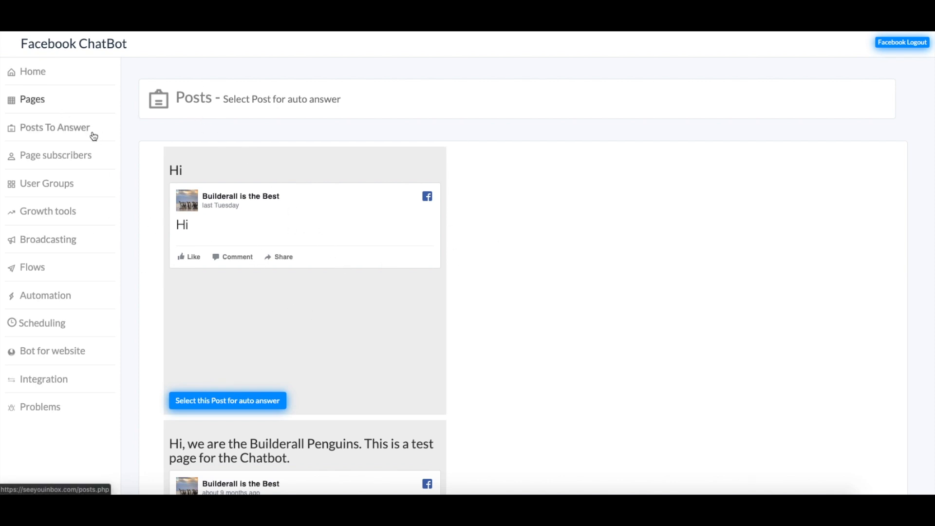
click(266, 403)
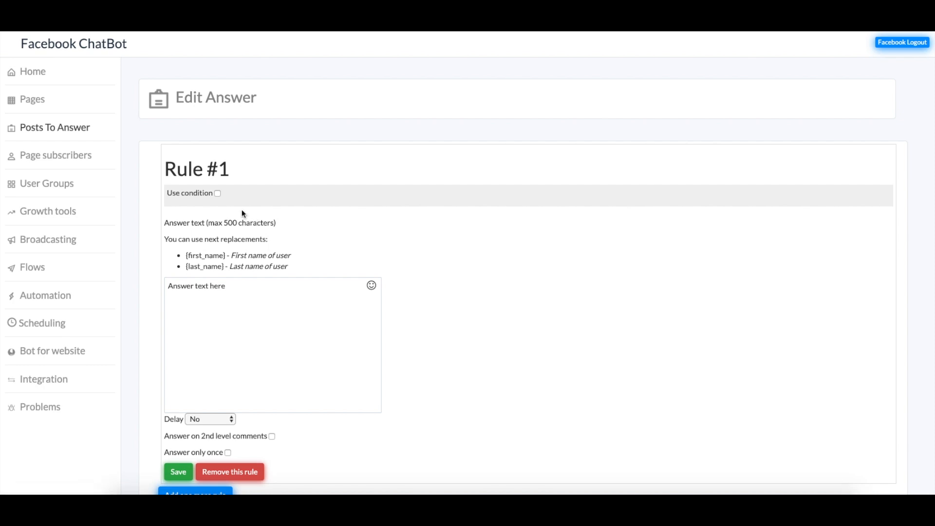
Step: Enable a condition on Rule #1 requiring the user's comment to match Consists with the phrase "I want to buy this."
scroll(327, 270, down, 2)
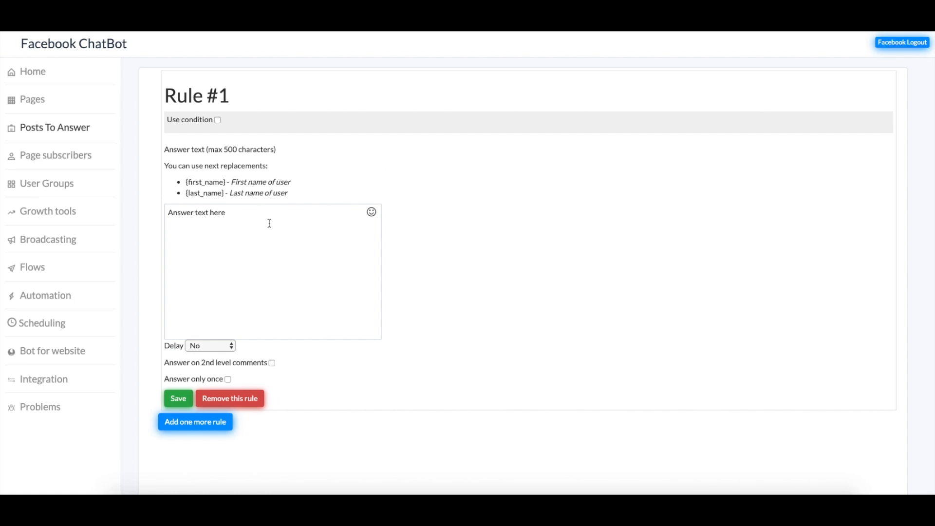
click(217, 120)
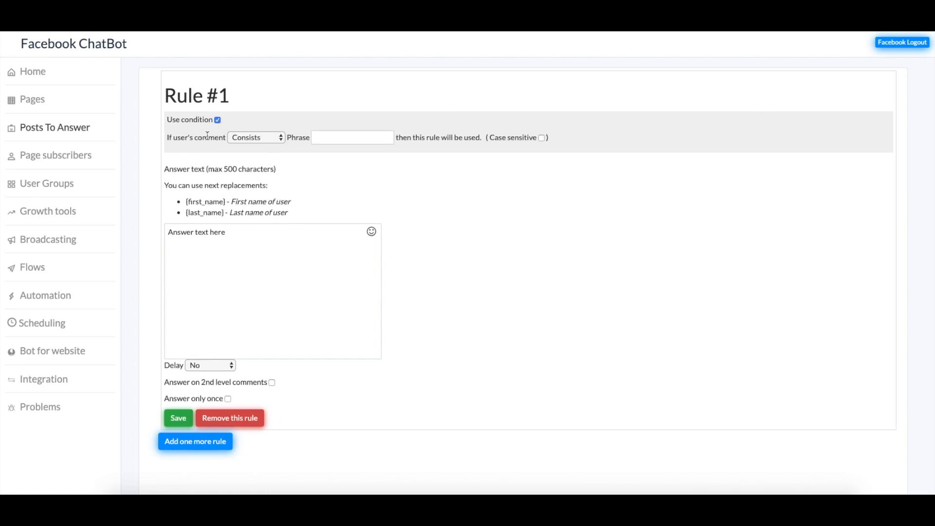
click(270, 137)
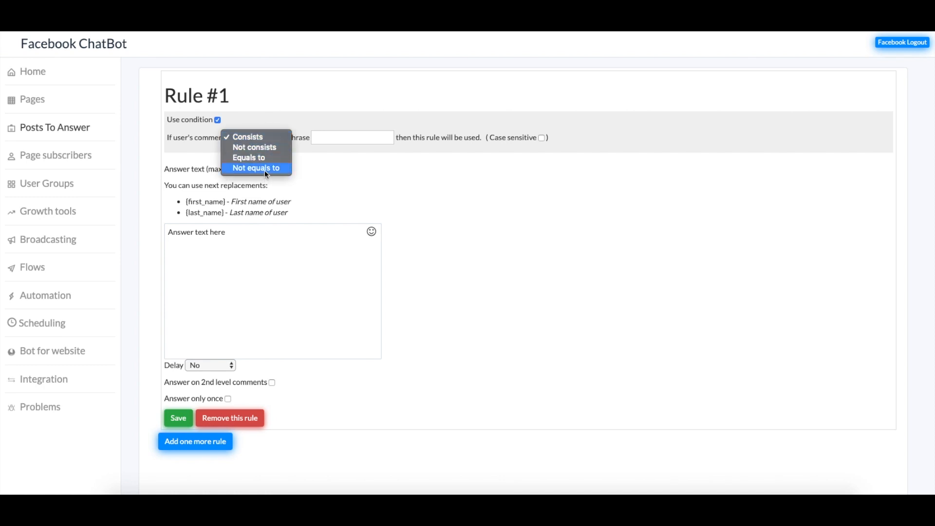
click(332, 136)
click(333, 137)
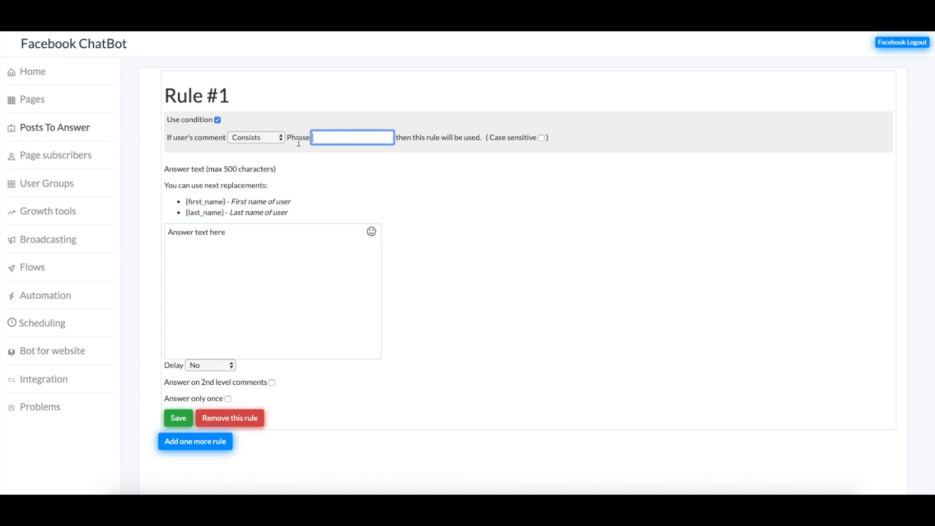
text(B)
text( want to buy this.)
click(271, 142)
click(258, 137)
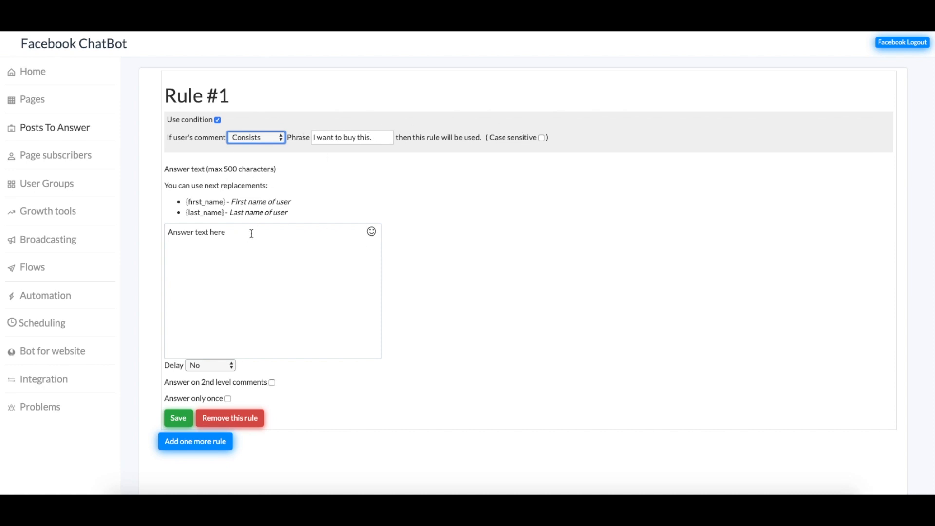
click(276, 139)
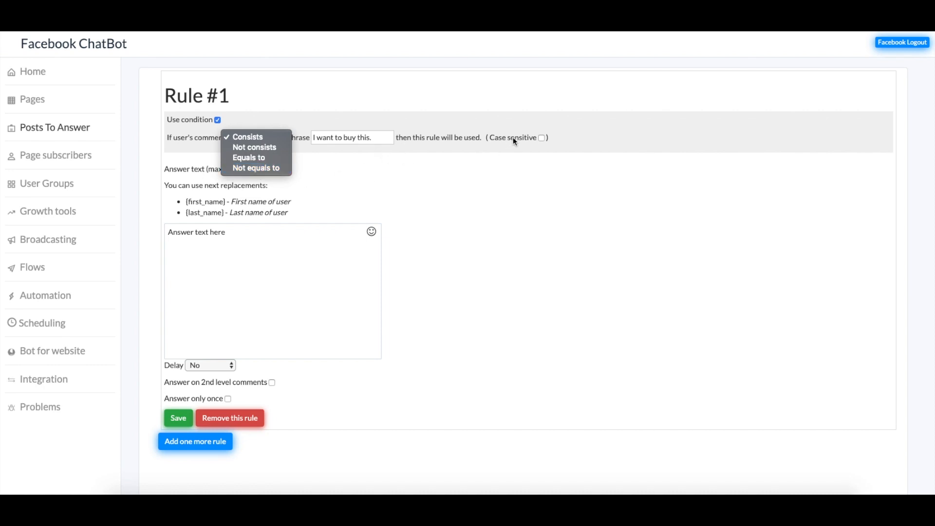
Step: Try case-sensitive matching on the phrase and turn off both case sensitivity and the condition of Rule #1
click(539, 139)
click(539, 138)
click(313, 138)
drag(313, 138, 396, 139)
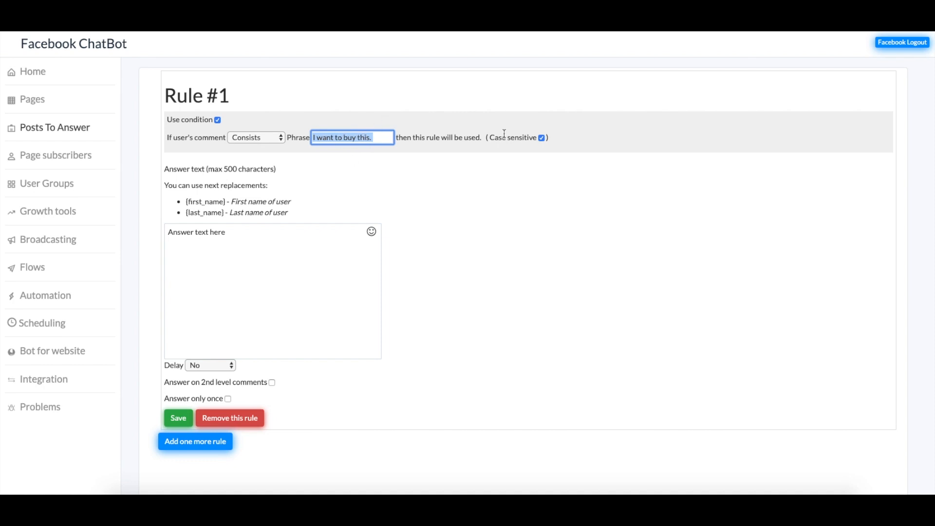
click(541, 139)
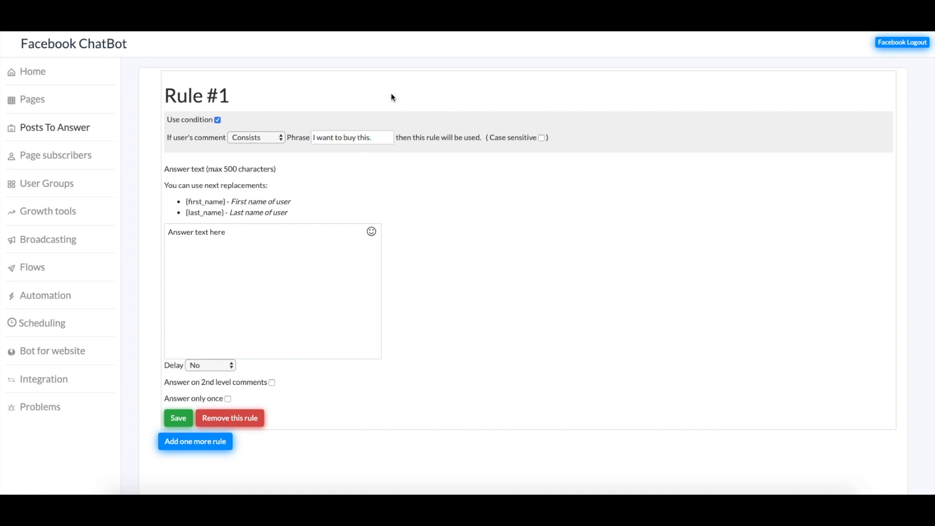
click(218, 120)
Step: Replace the answer text of Rule #1 with "Hello {first_name}, welcome to my page. Lets get started."
click(234, 241)
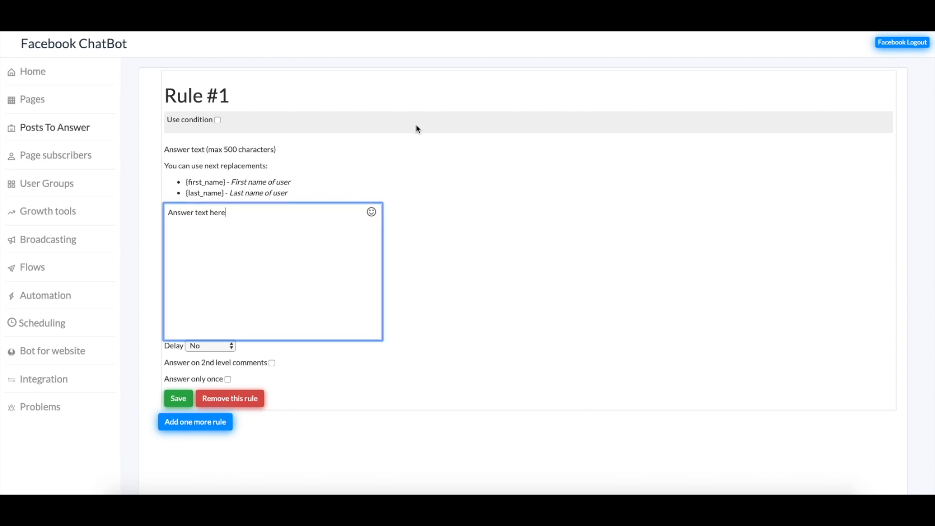
drag(241, 220, 153, 209)
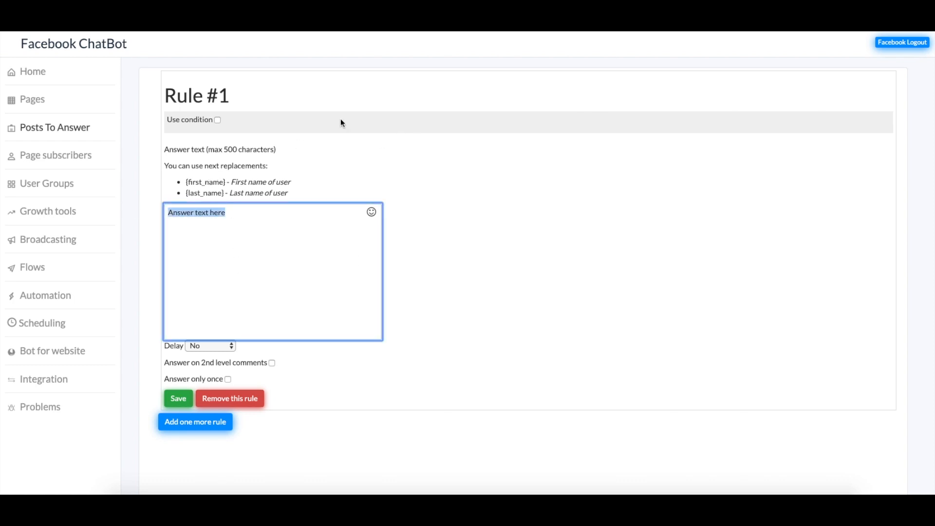
text(Hello)
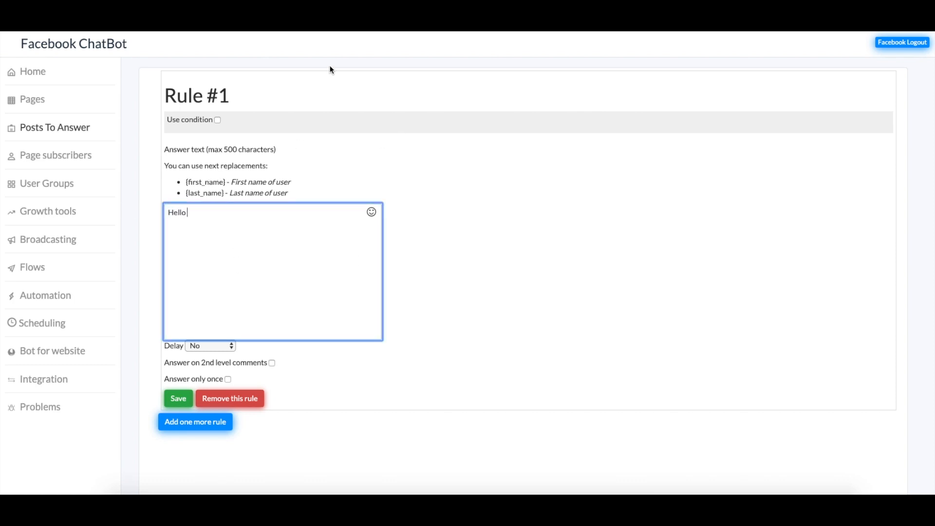
drag(187, 183, 227, 185)
key(ctrl+c)
click(198, 218)
key(ctrl+v)
text(, welcome to my page)
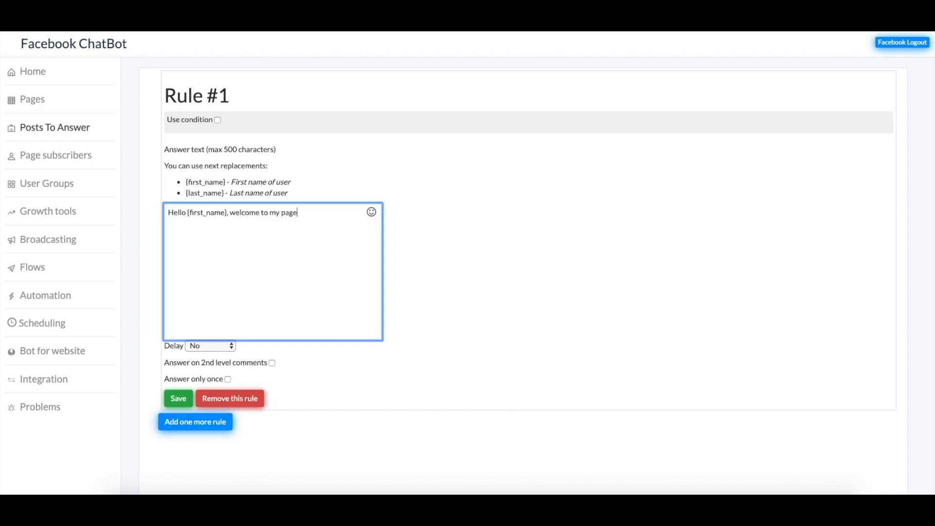
text(. Lets get started.)
Step: Review the delay choices for Rule #1, keep the delay at No, and save the rule
scroll(288, 240, down, 1)
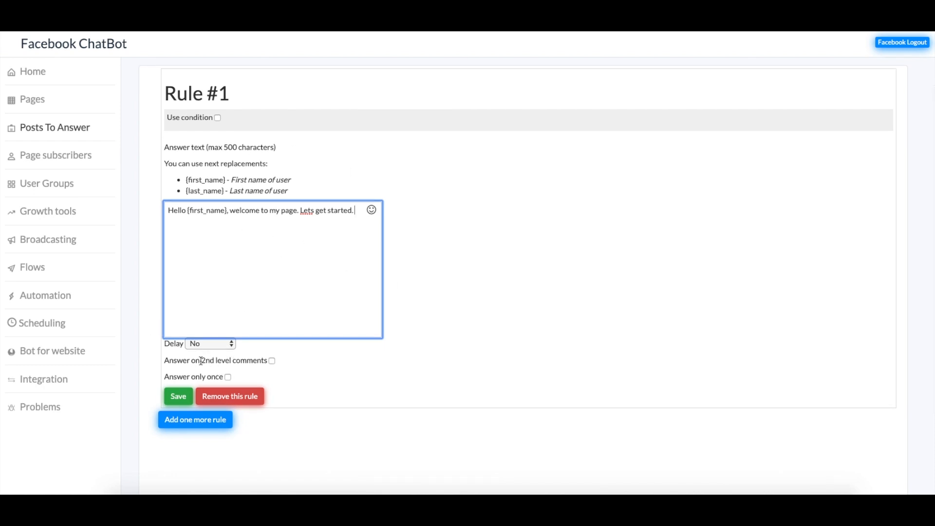
click(230, 344)
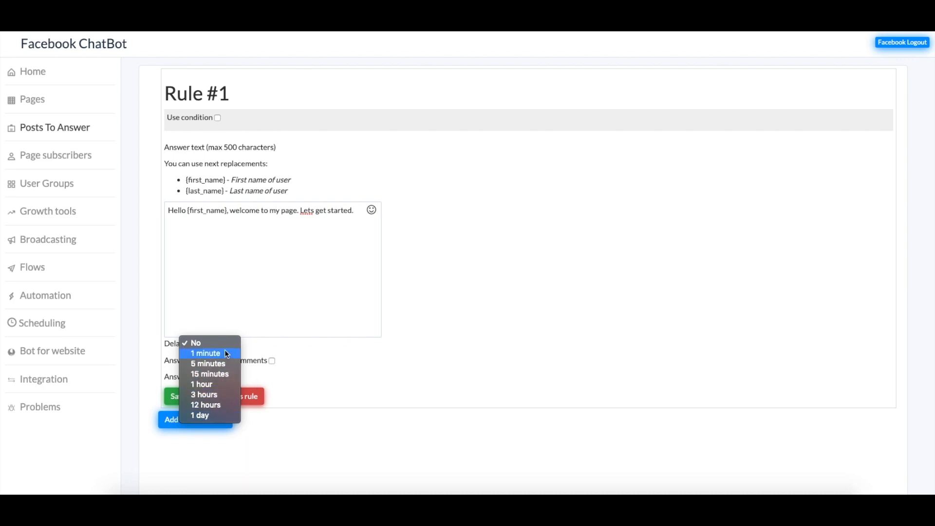
click(220, 343)
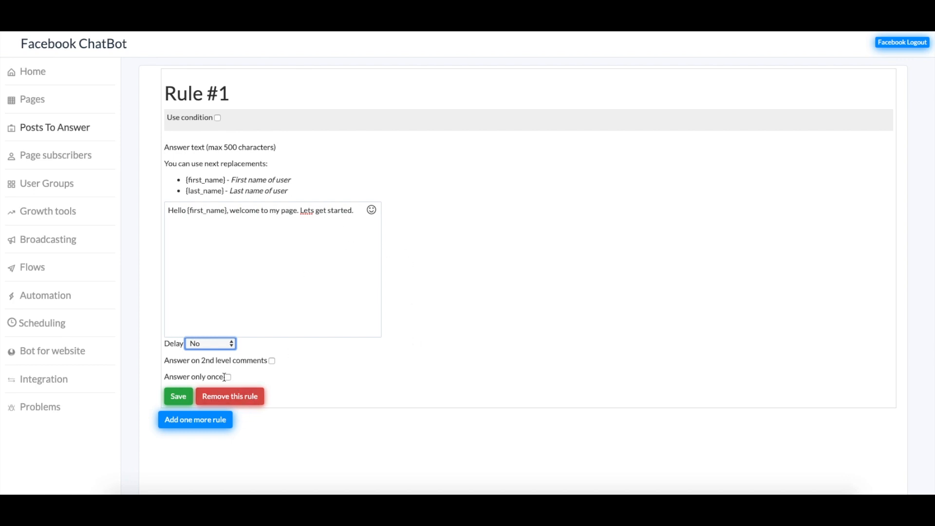
click(296, 252)
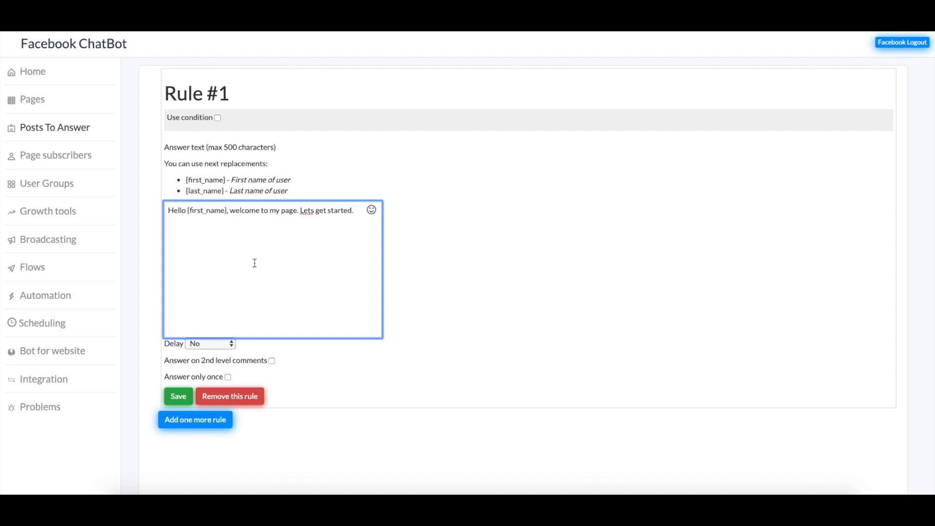
click(188, 398)
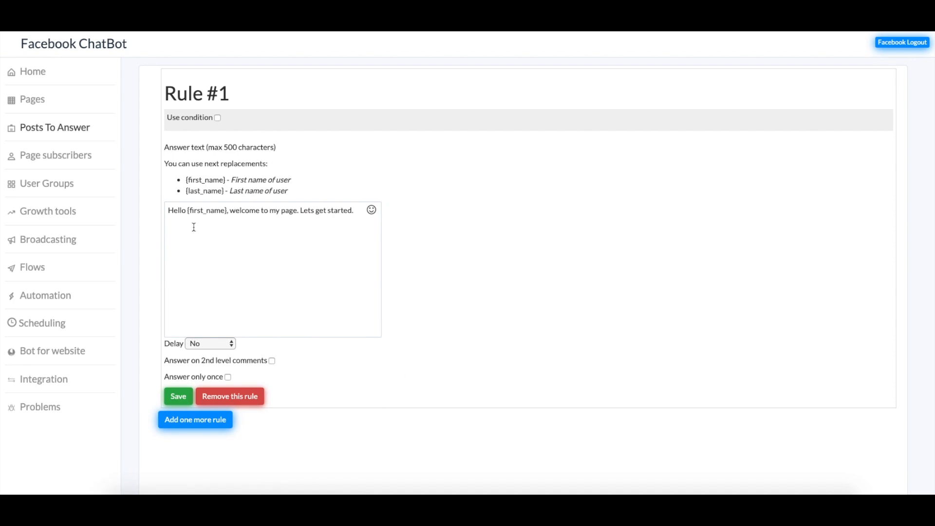
Step: View the page subscribers list for the Builderall is the Best page
click(55, 157)
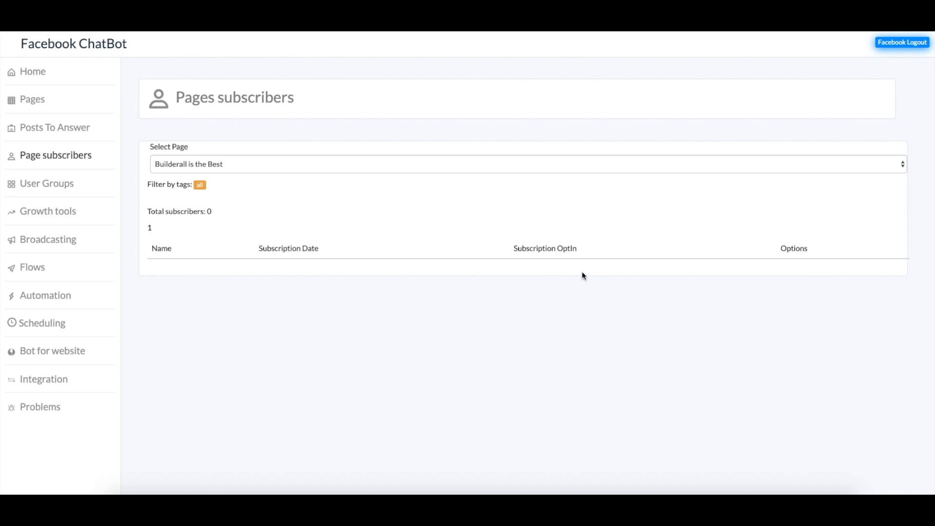
click(411, 164)
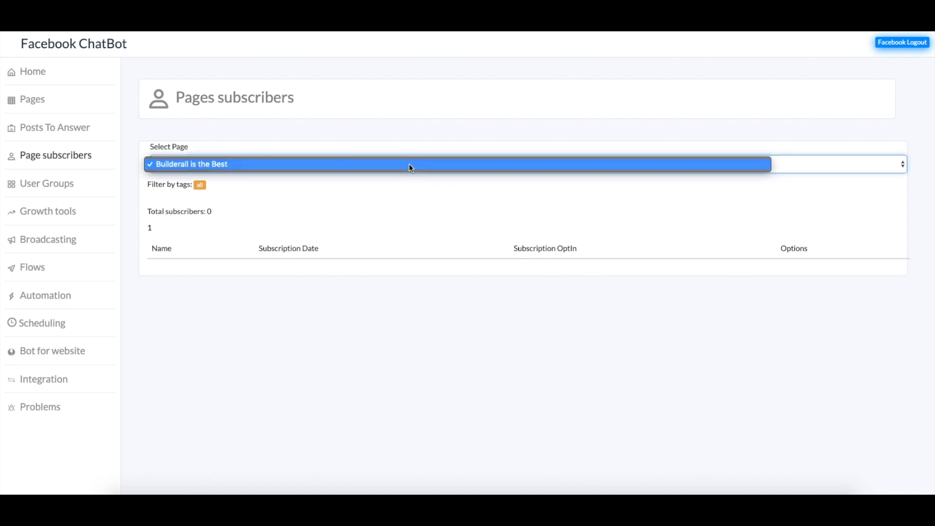
click(341, 164)
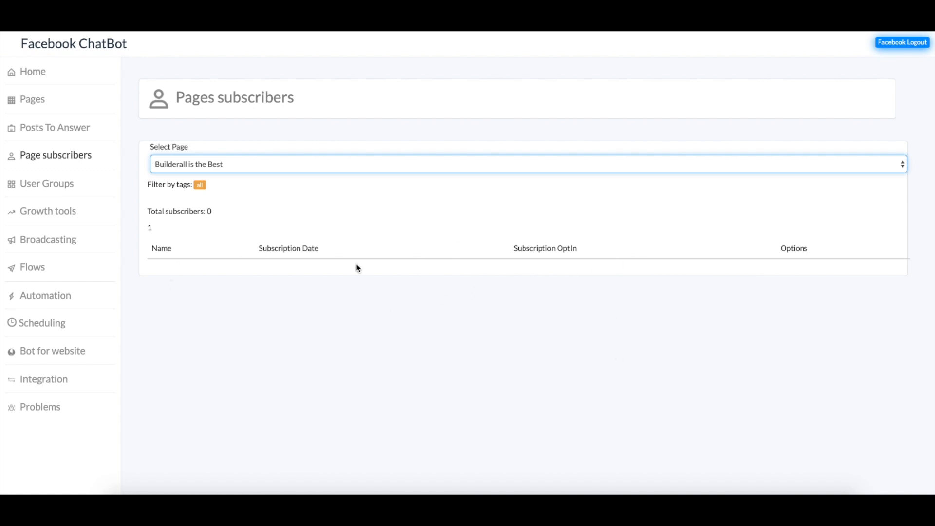
Step: Delete the user group hgvygvyg from the Builderall is the Best page
click(48, 184)
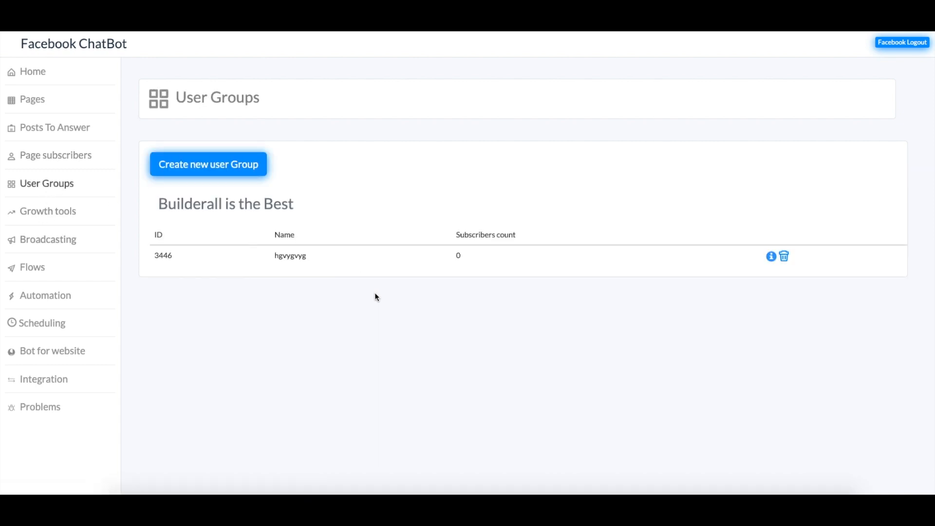
click(785, 256)
click(560, 59)
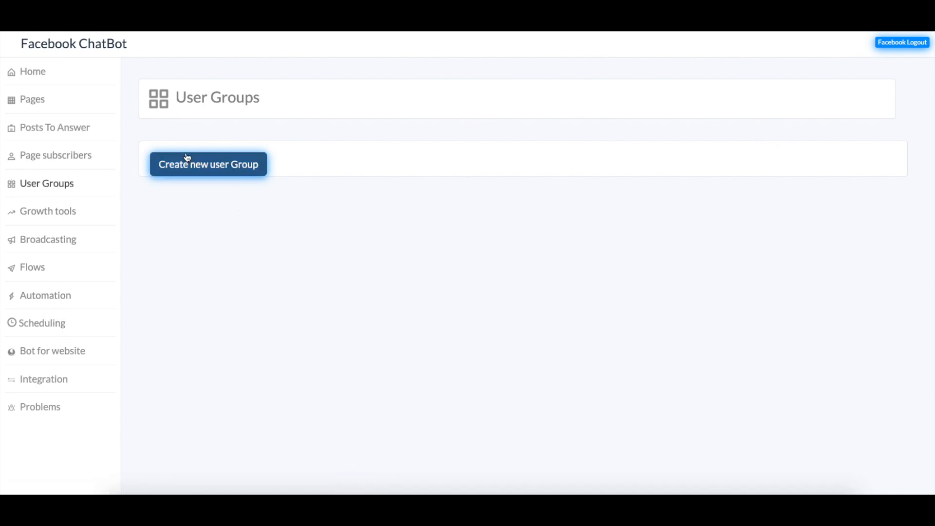
Step: Create a new user group named Tutorial for the Builderall is the Best page
click(214, 166)
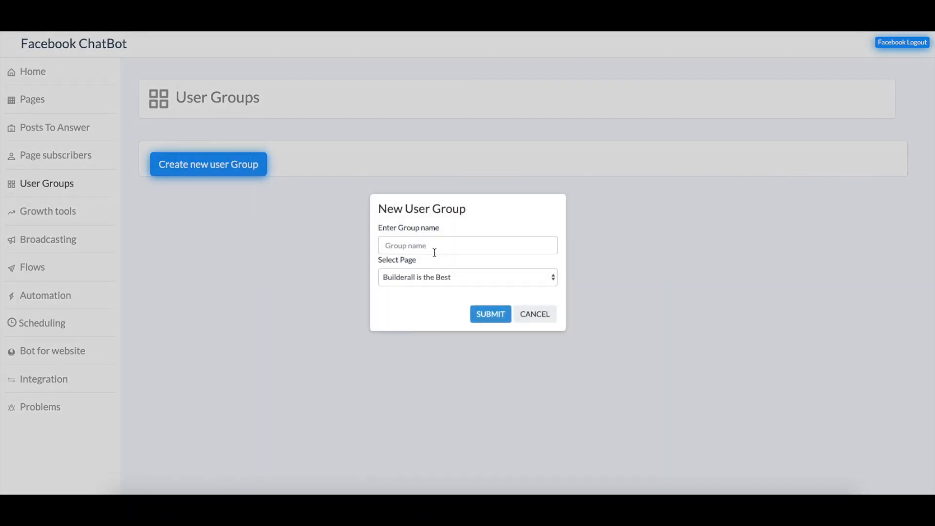
click(435, 251)
text(Tutorial)
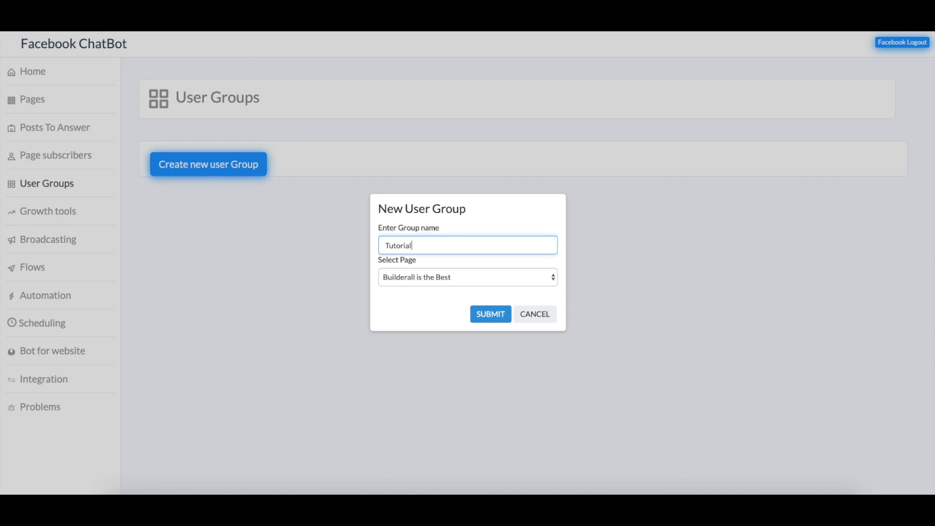
click(491, 315)
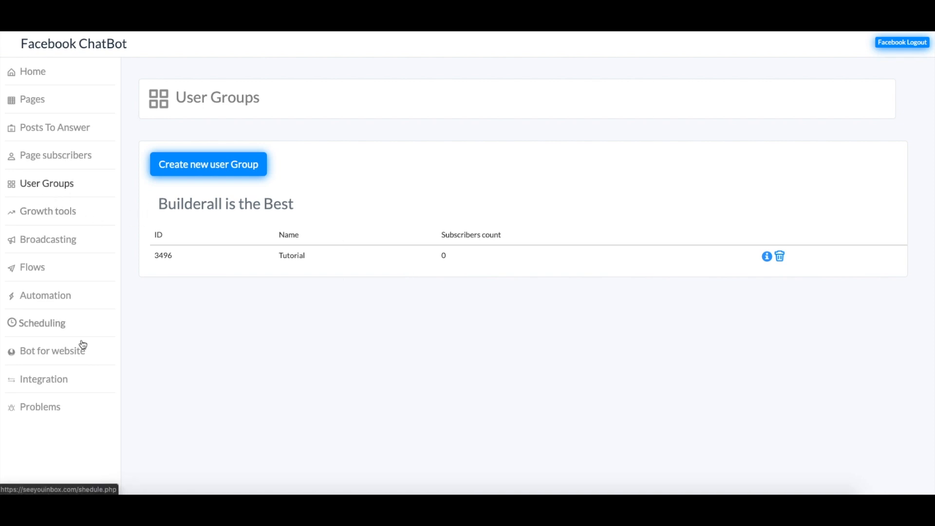
Step: Create a new flow named Test
click(43, 267)
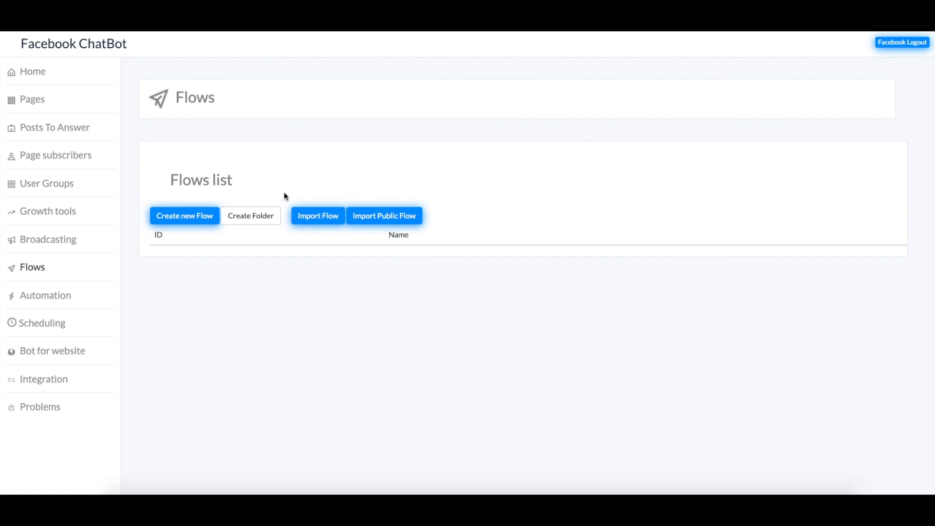
click(200, 216)
click(431, 261)
text(Test)
click(502, 301)
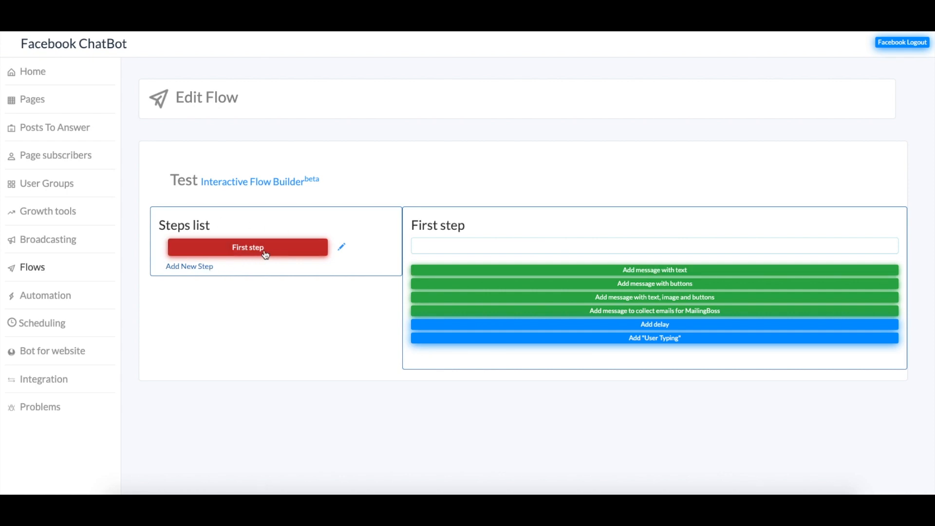
Step: Add two new steps to the Test flow's steps list
click(199, 267)
click(202, 291)
scroll(478, 331, down, 1)
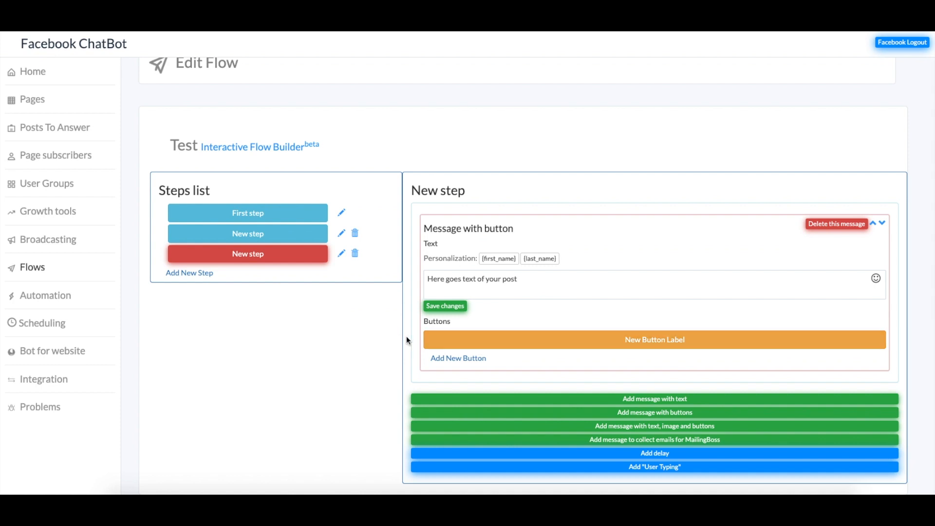
Step: Delete both new steps from the Test flow, keeping only First step
click(355, 254)
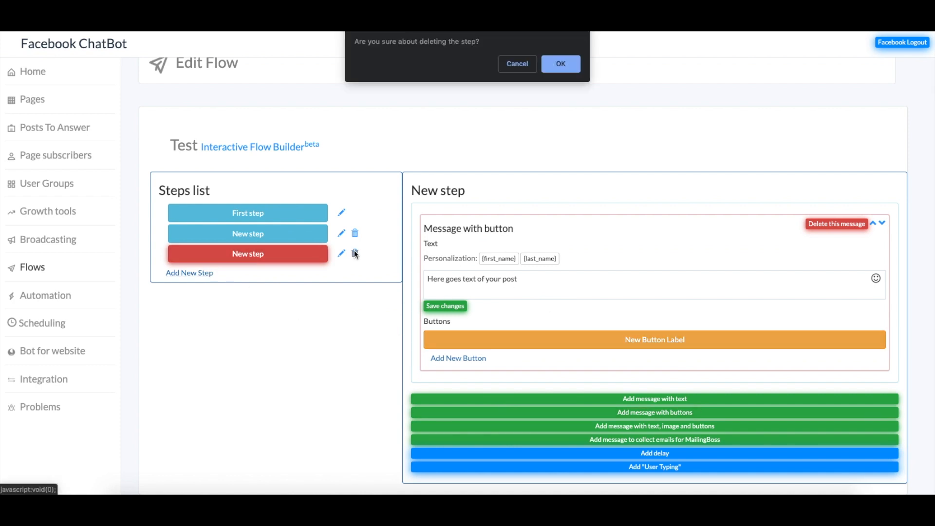
click(563, 64)
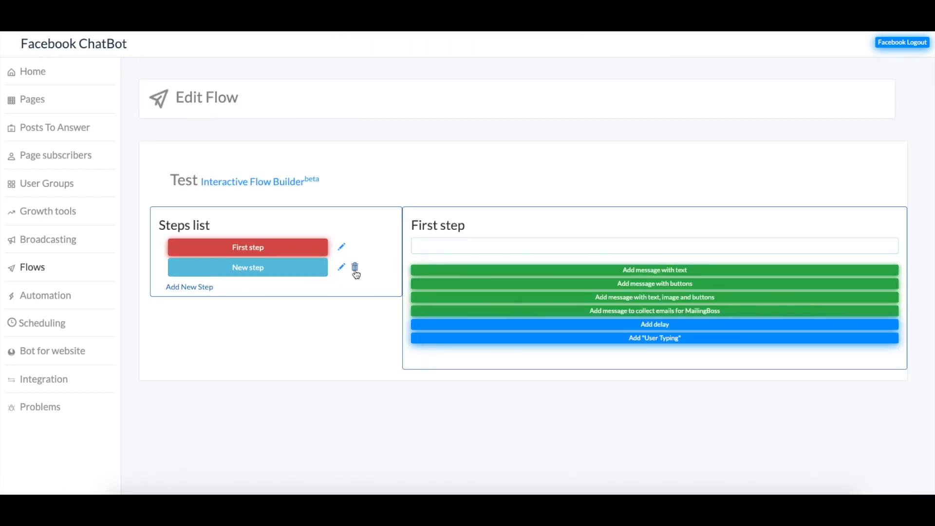
click(355, 270)
click(555, 72)
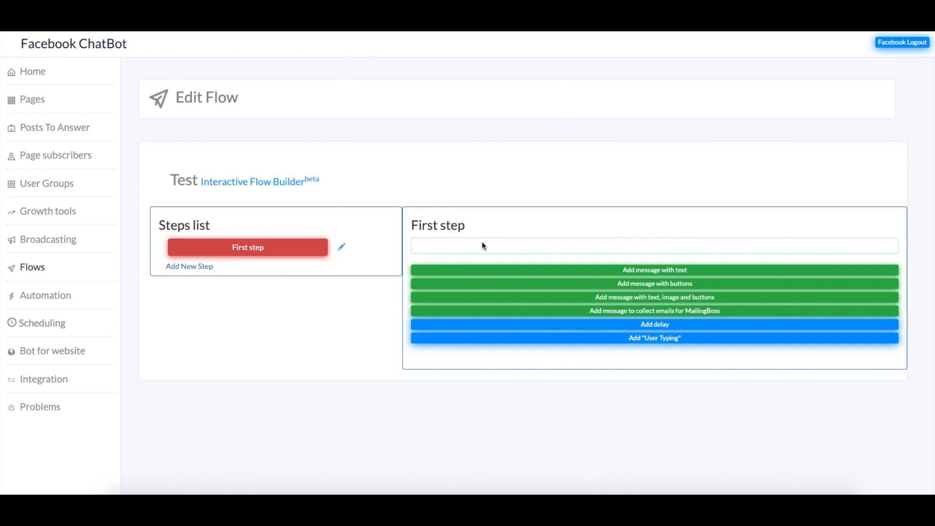
Step: Add a text message to First step and replace its placeholder text with "Hello {first_name}"
click(665, 270)
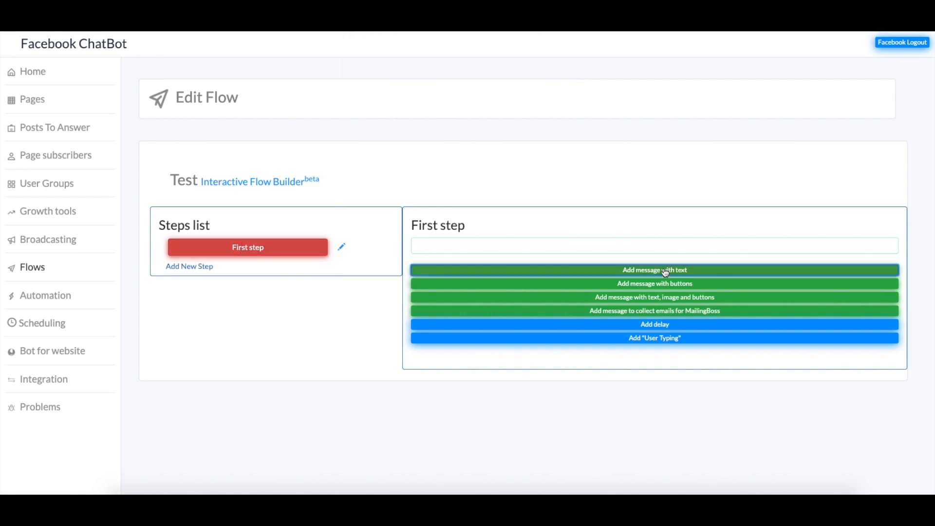
click(532, 321)
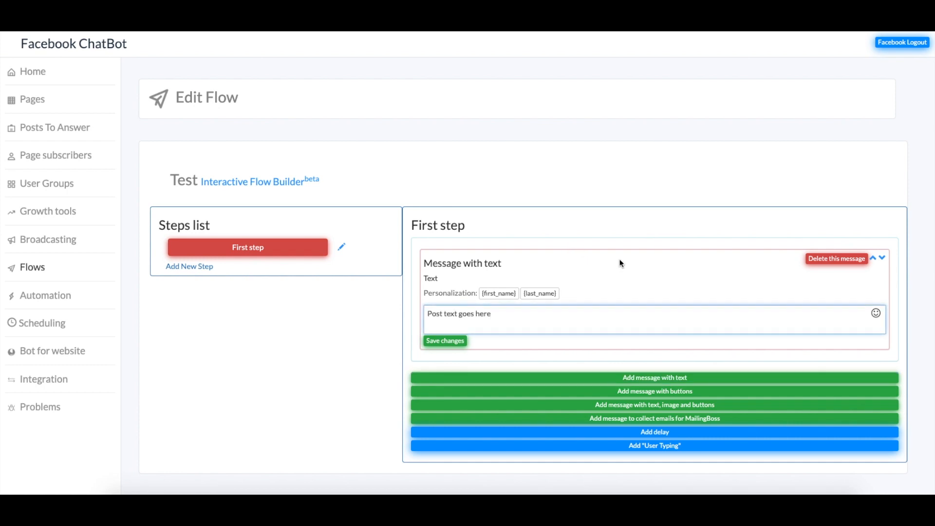
click(498, 294)
drag(573, 312, 415, 308)
text(Hello)
click(499, 294)
key(space)
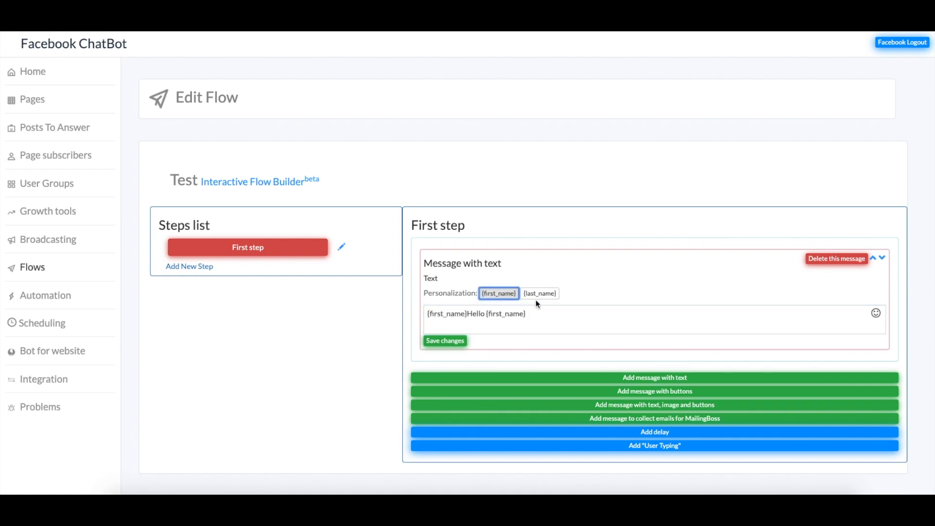
drag(470, 317, 364, 314)
key(BackSpace)
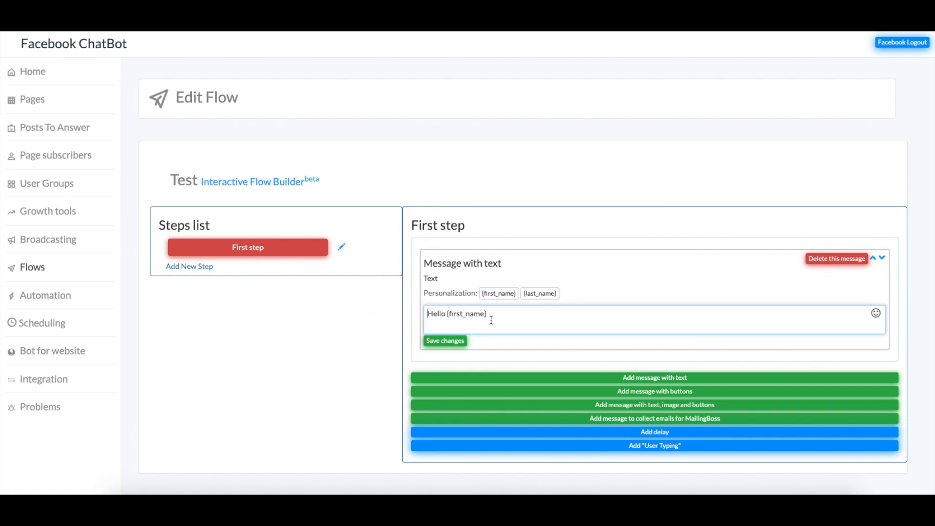
Step: Extend the greeting with the {last_name} personalization and ", how are you?", and save the message
click(540, 294)
click(609, 320)
text(, how are you?)
click(445, 340)
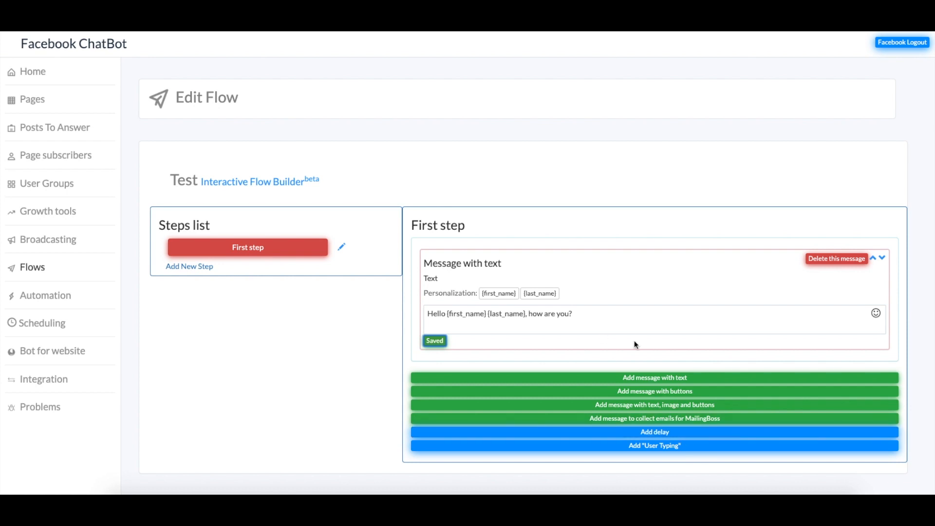
Step: Add a message to collect emails for MailingBoss and go through its question, success, fail and stop texts
click(677, 419)
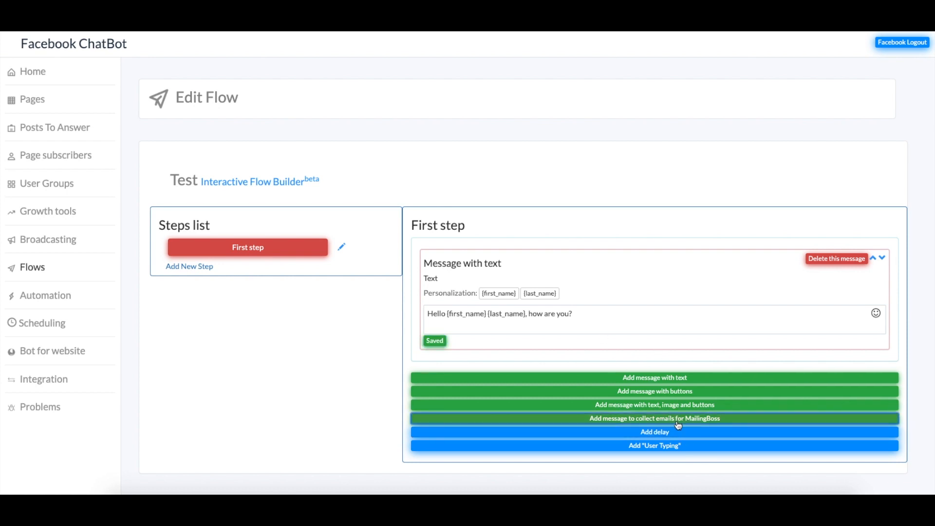
scroll(500, 342, down, 4)
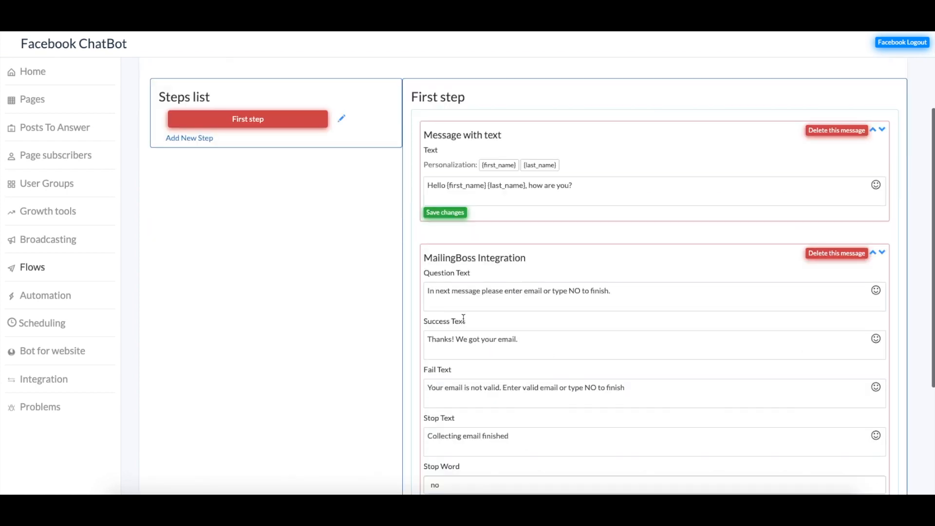
click(465, 244)
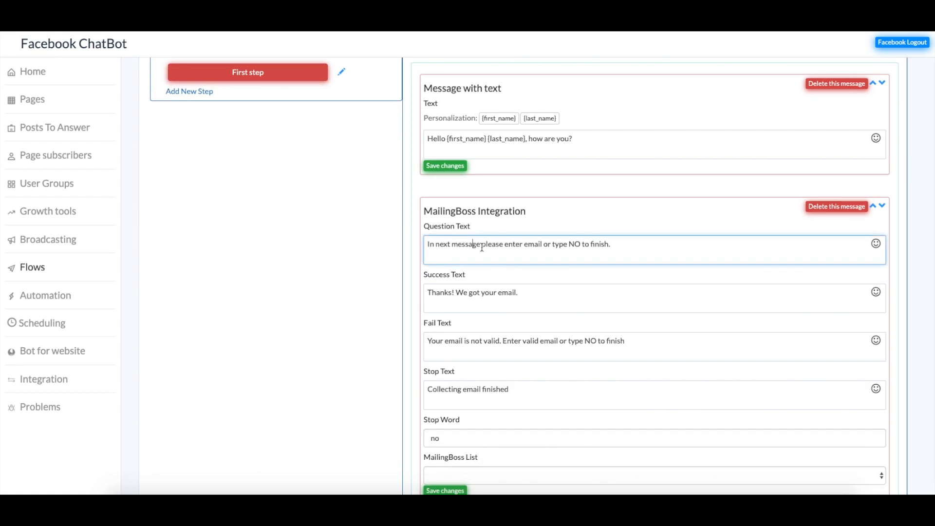
drag(631, 249, 379, 245)
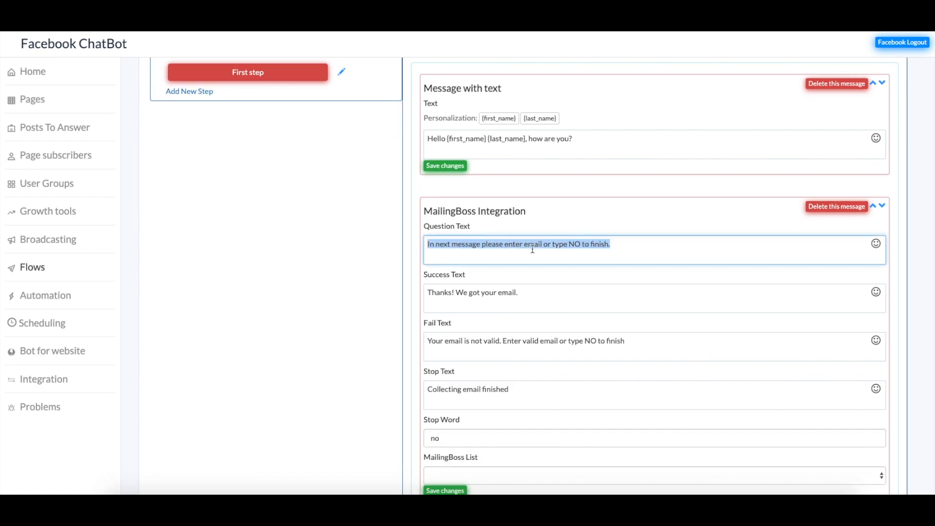
click(521, 298)
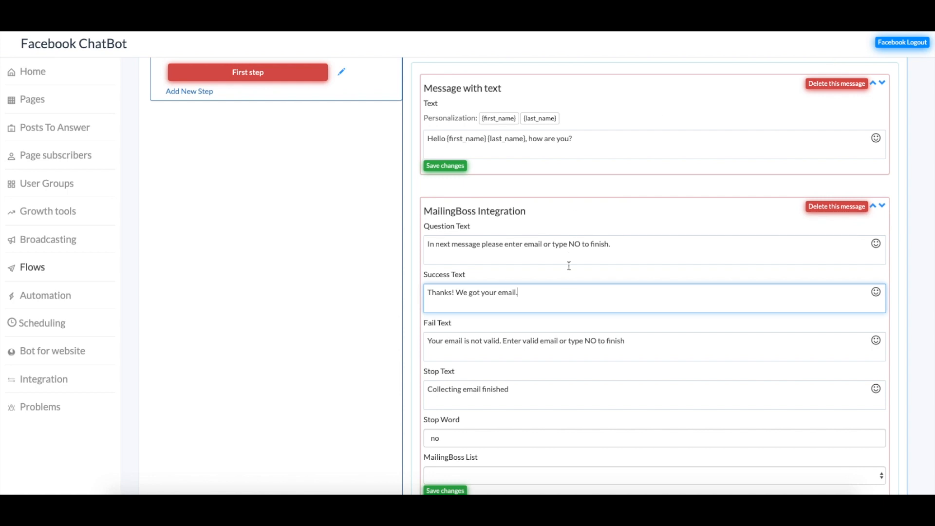
click(542, 350)
click(541, 390)
scroll(528, 417, down, 1)
click(529, 427)
Step: Set the MailingBoss list to Survey and save the email collection message
click(554, 454)
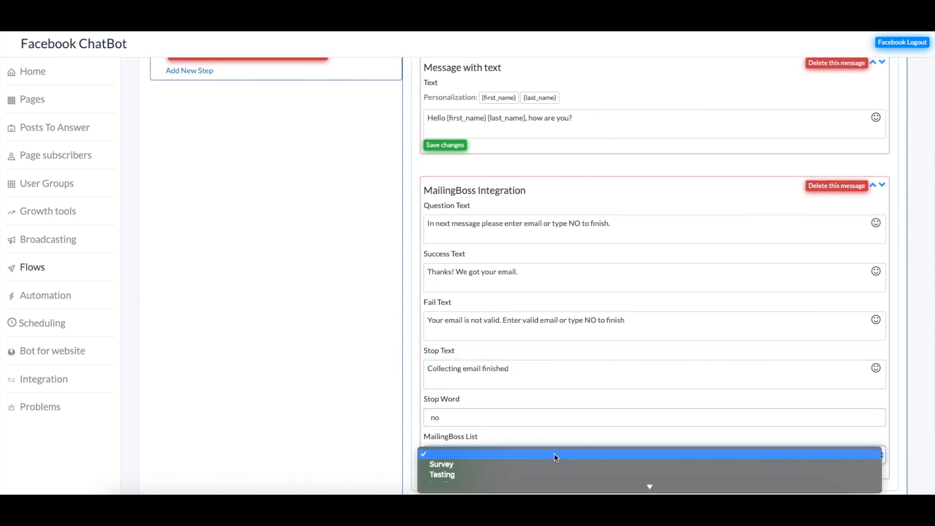
click(495, 464)
scroll(508, 409, down, 3)
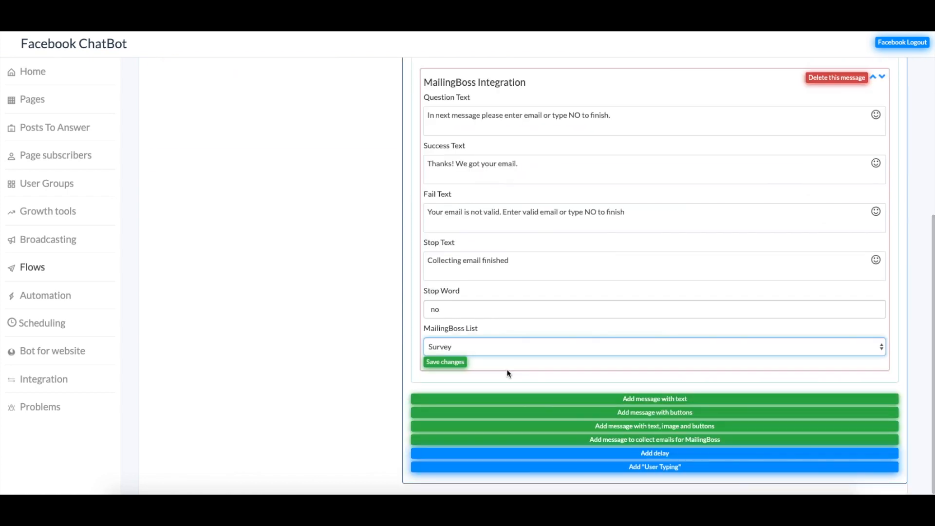
click(457, 362)
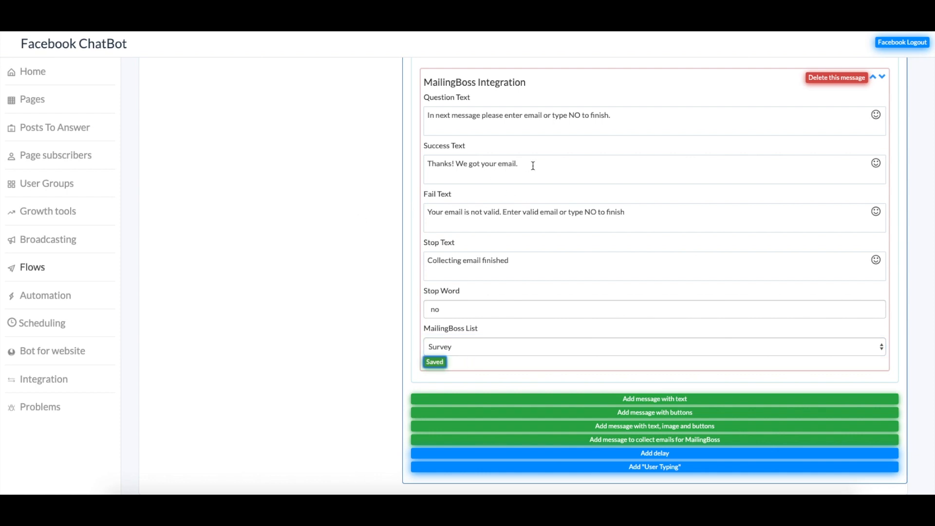
Step: Add a message with buttons to First step and enter the text "Click below to get a free trial."
scroll(533, 166, up, 5)
scroll(514, 200, down, 5)
click(658, 414)
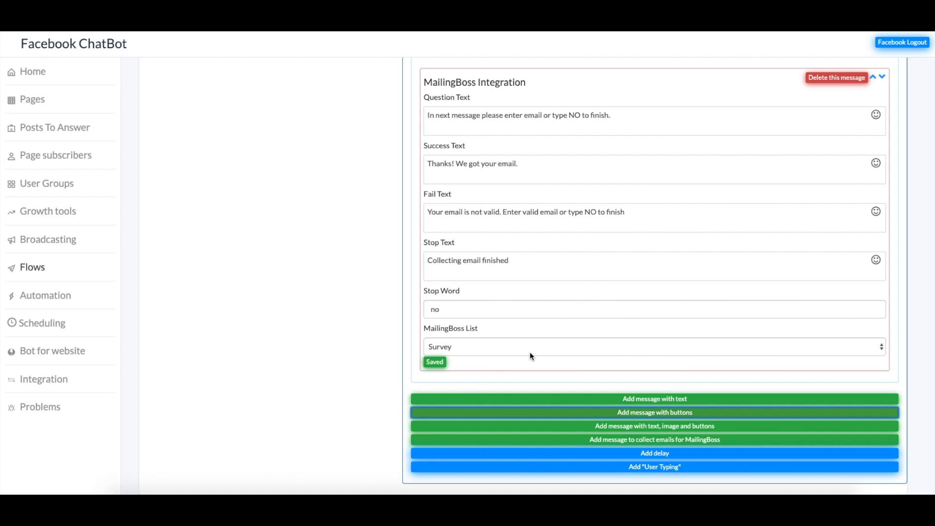
scroll(527, 370, down, 4)
click(528, 286)
key(ctrl+a)
text(Click belwoow to ge)
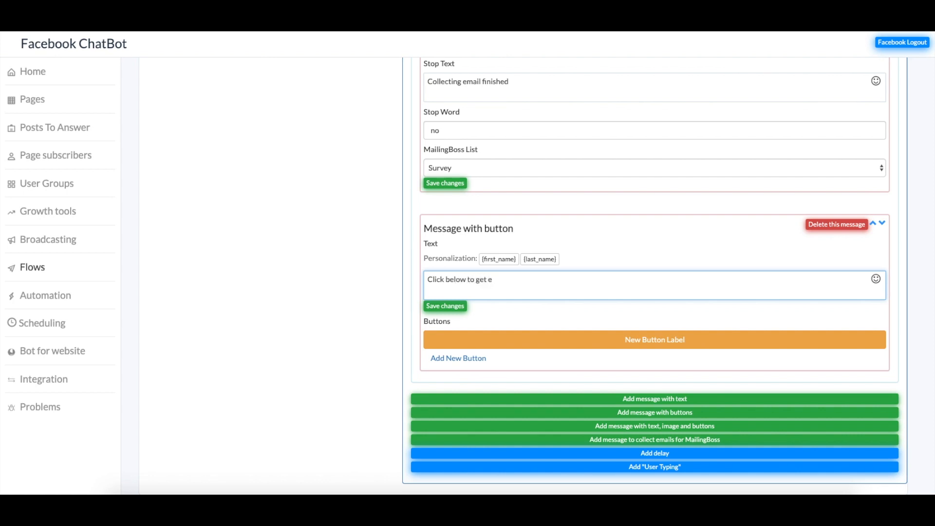
text(t a free trial.)
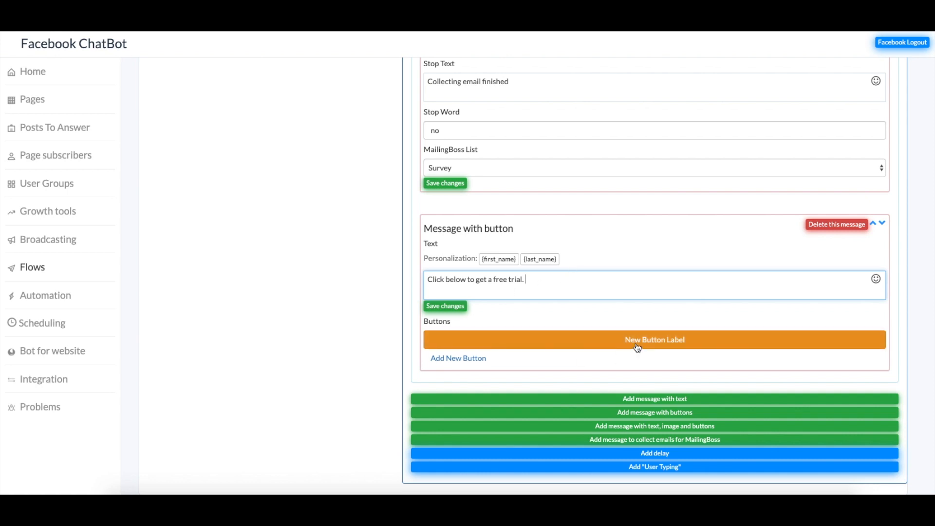
click(663, 344)
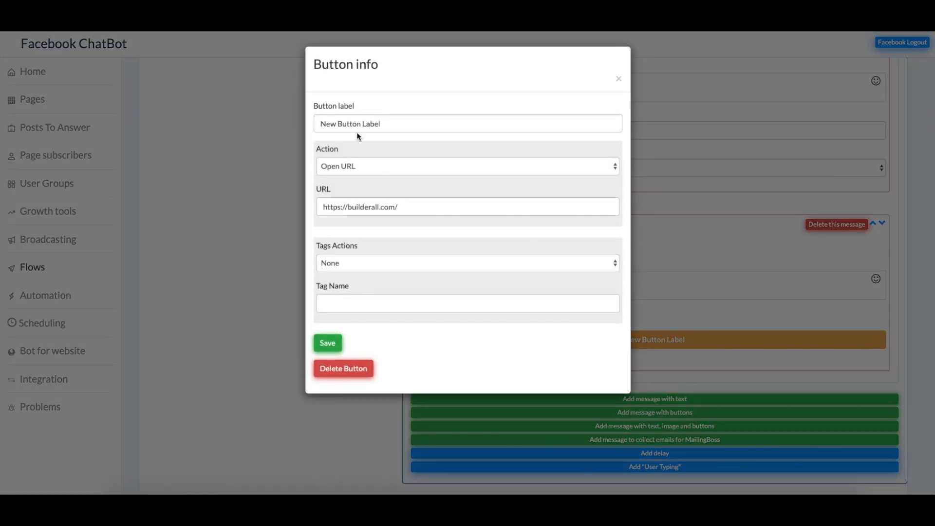
click(422, 165)
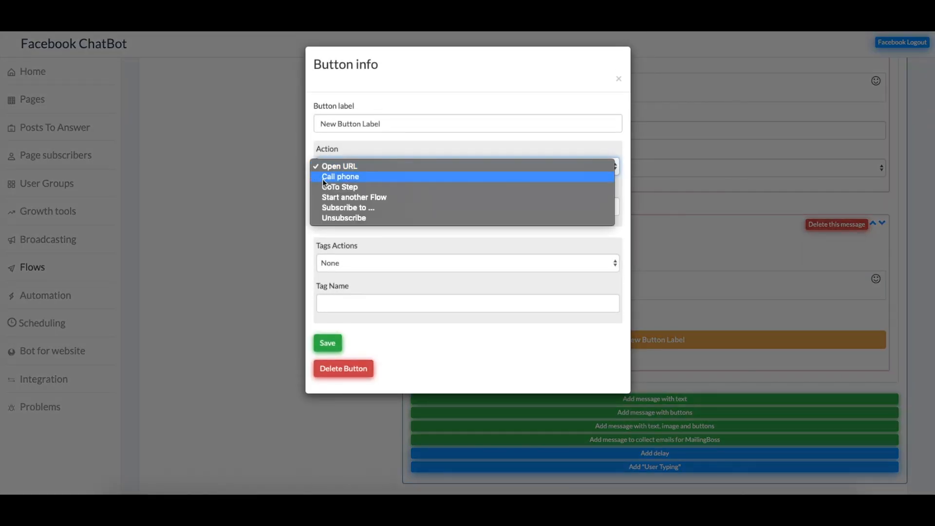
click(356, 166)
drag(386, 124, 248, 124)
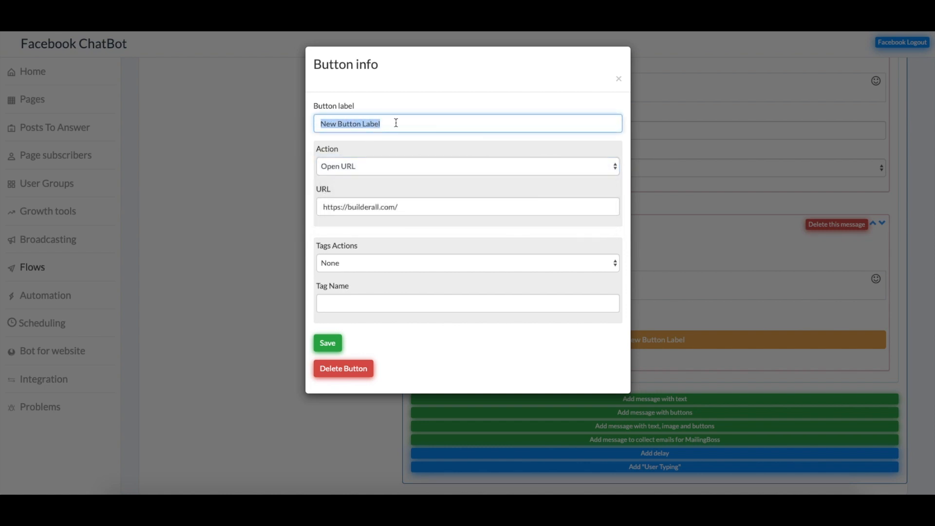
text(Free Trial)
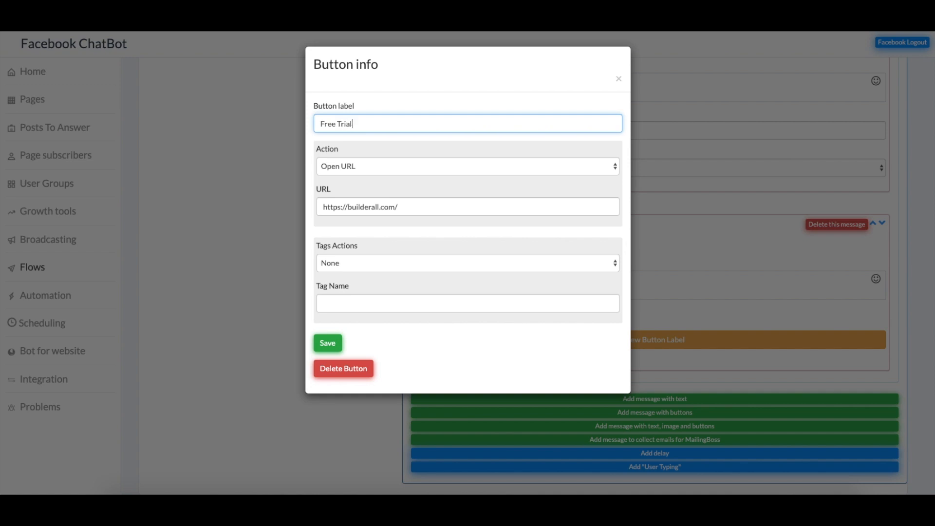
drag(397, 208, 321, 207)
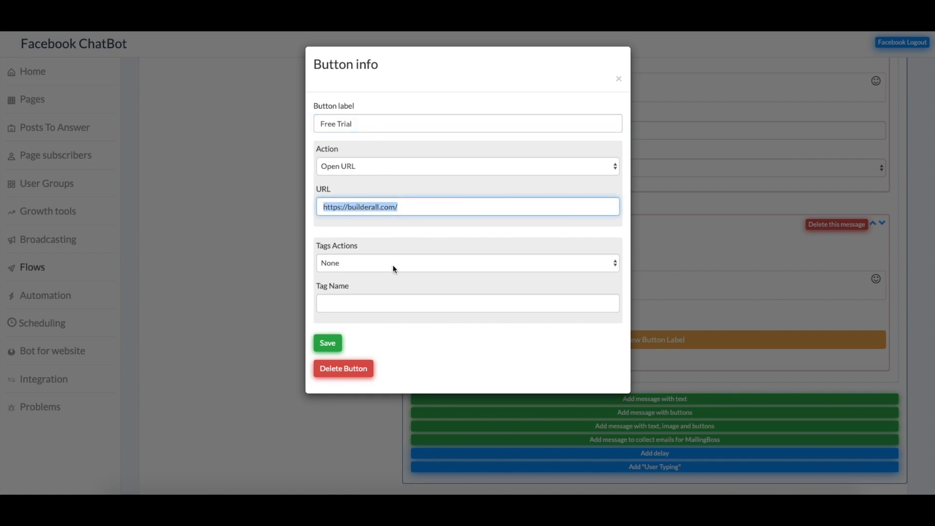
click(369, 244)
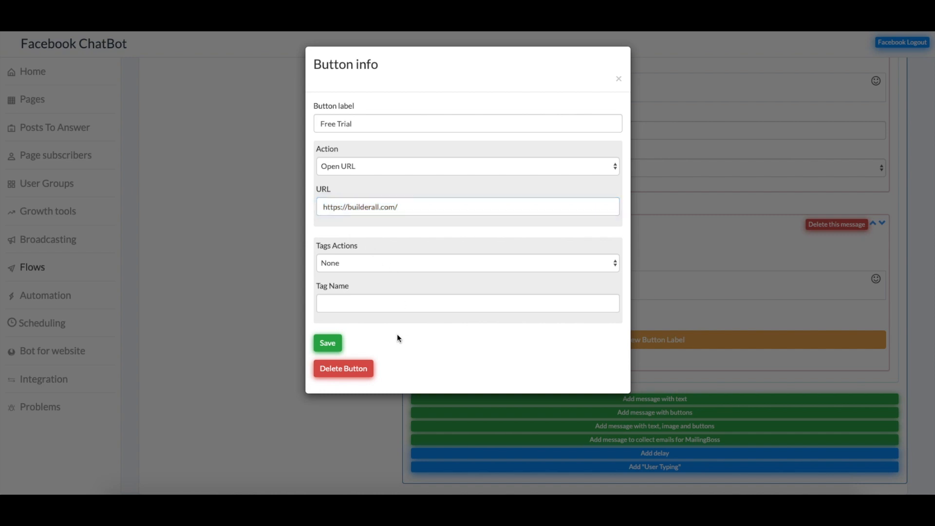
Step: Try the Add and Remove tag actions for the Free Trial button, then set the tag action back to None
click(345, 264)
click(361, 274)
click(355, 262)
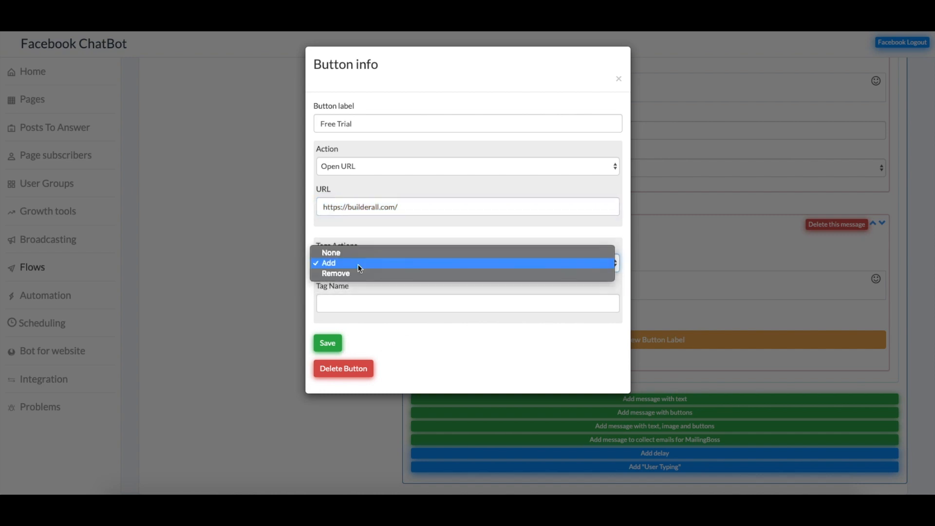
click(356, 276)
click(355, 254)
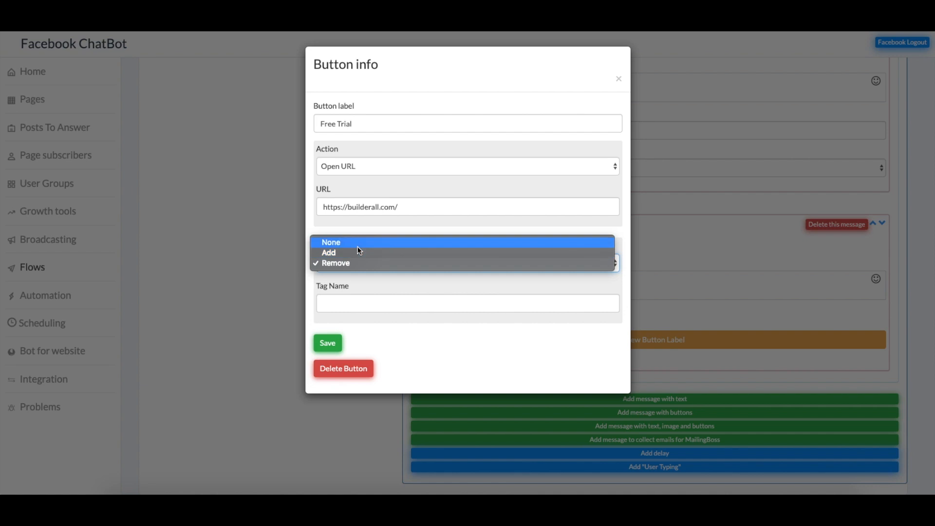
click(358, 245)
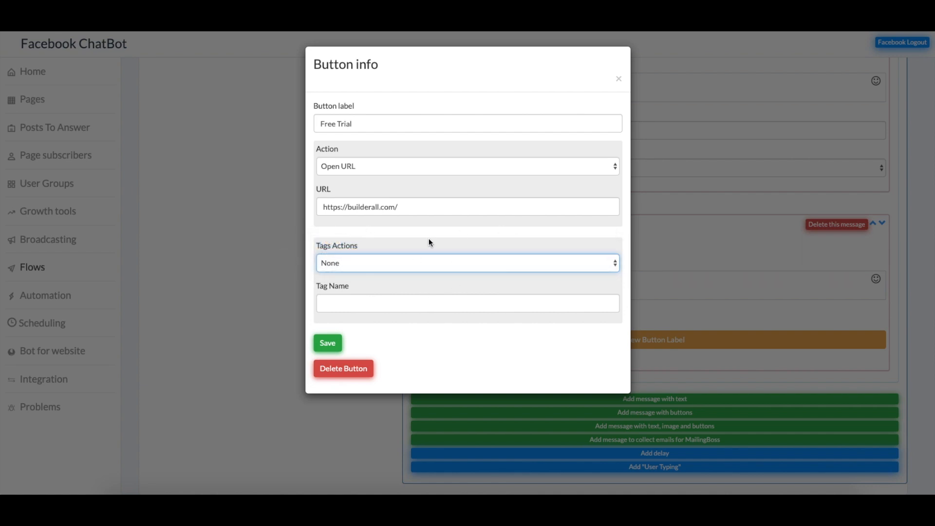
Step: Save the Free Trial button settings and look over the messages in First step
click(340, 344)
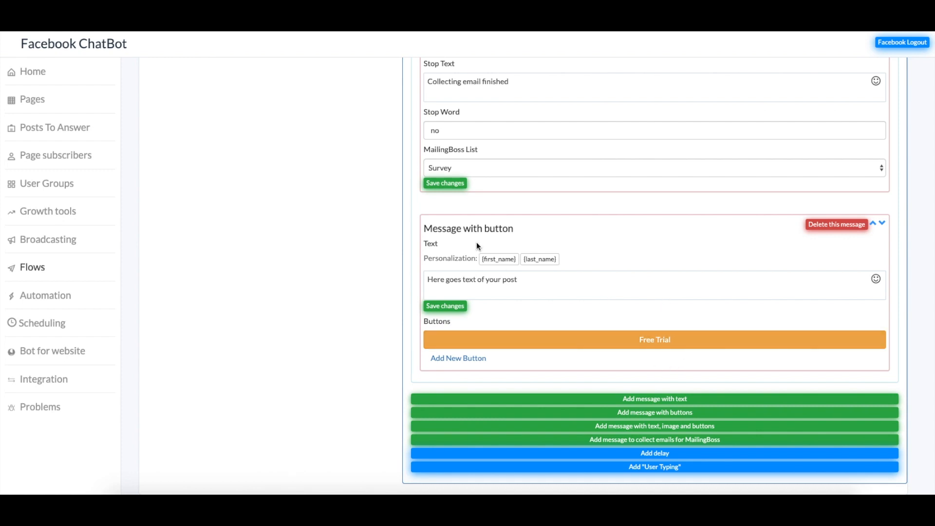
scroll(553, 265, up, 10)
scroll(384, 389, down, 10)
scroll(502, 195, up, 10)
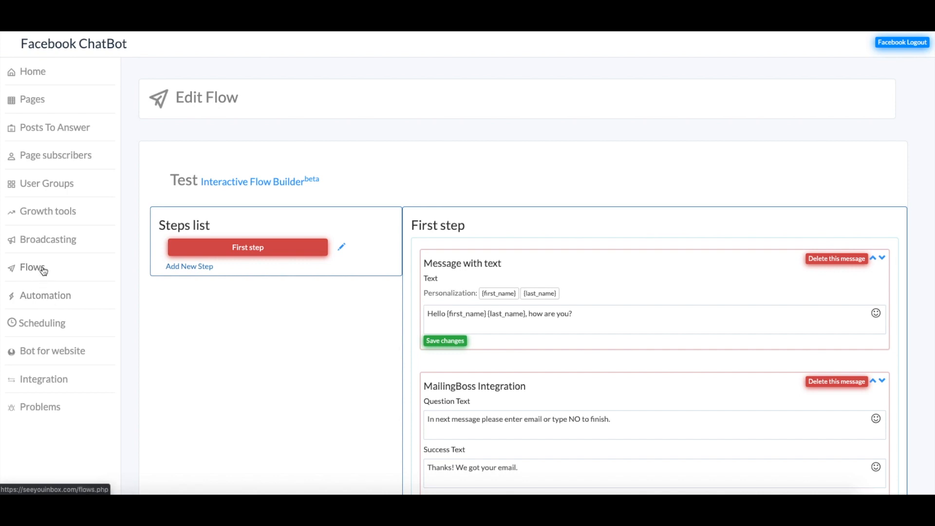
Step: Enable the default reply automation for the Builderall is the Best page, with Test as its flow
click(61, 297)
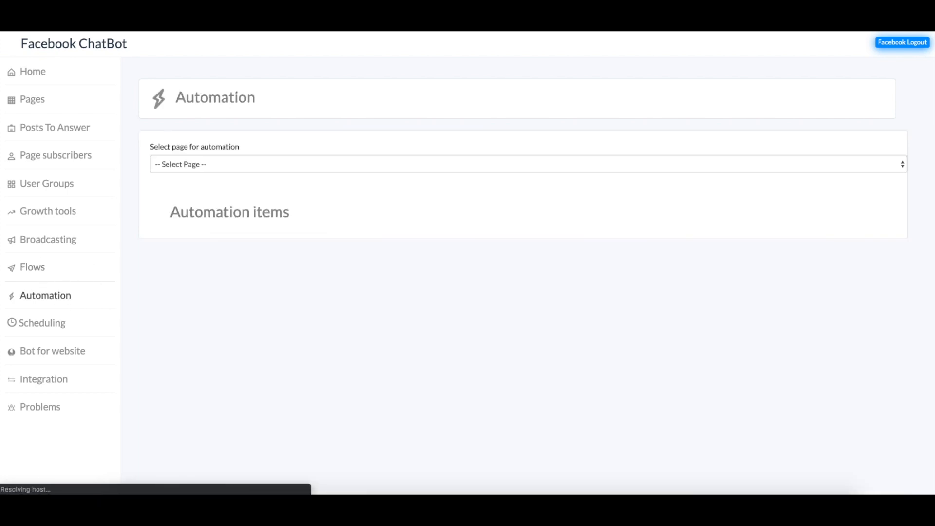
click(254, 168)
click(223, 174)
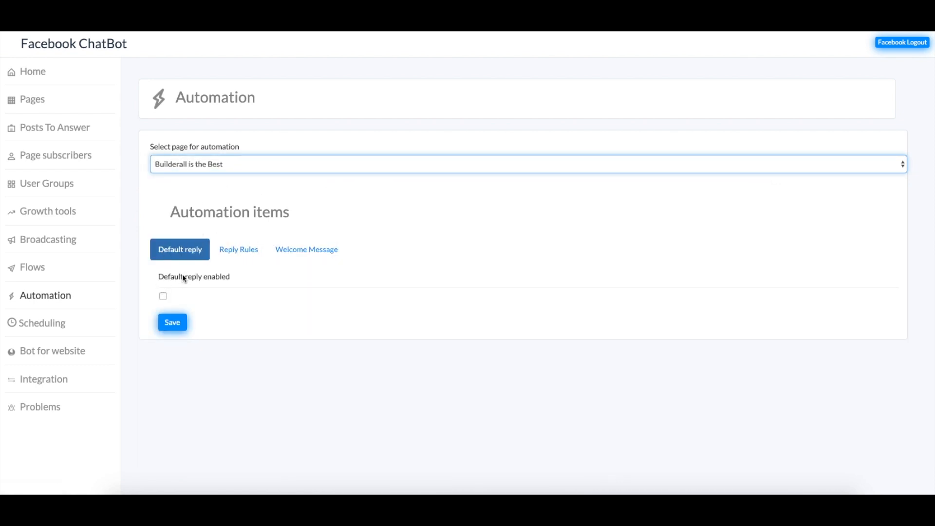
click(164, 296)
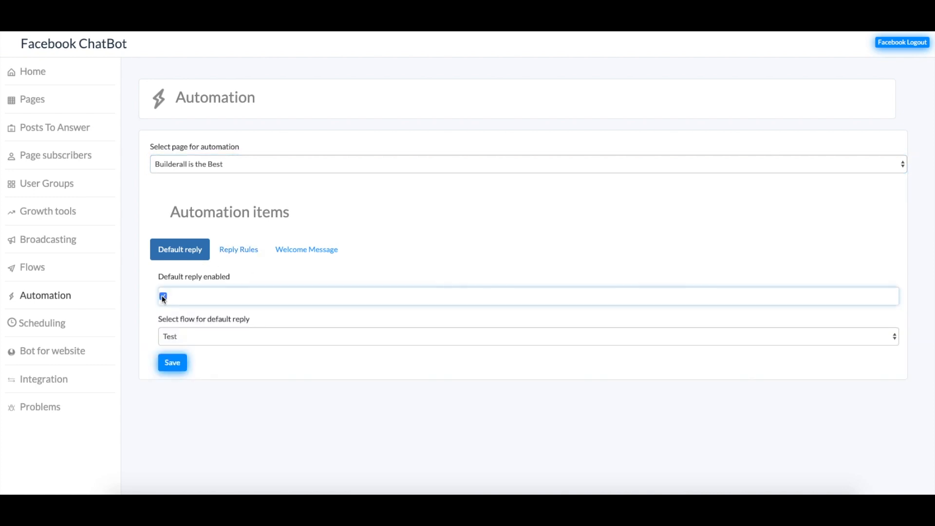
click(219, 339)
click(219, 335)
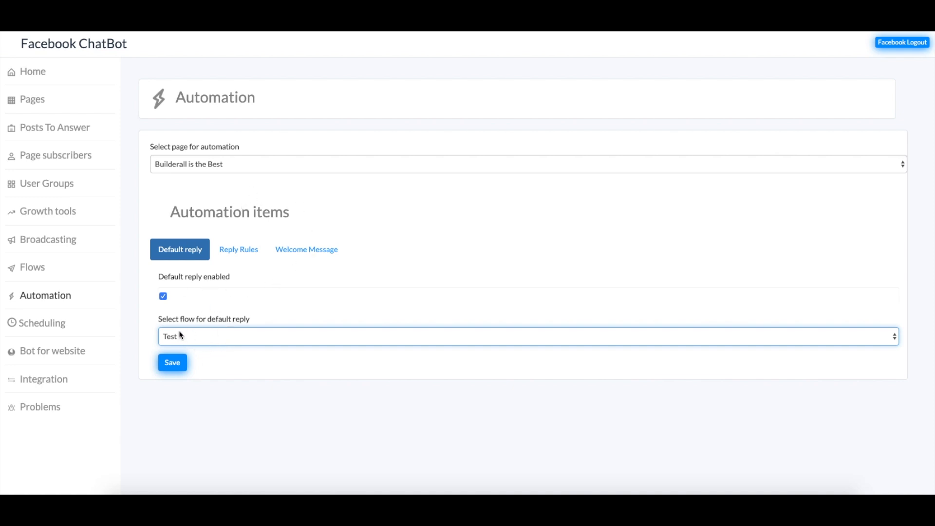
Step: Save the default reply automation settings of the Builderall is the Best page
click(173, 362)
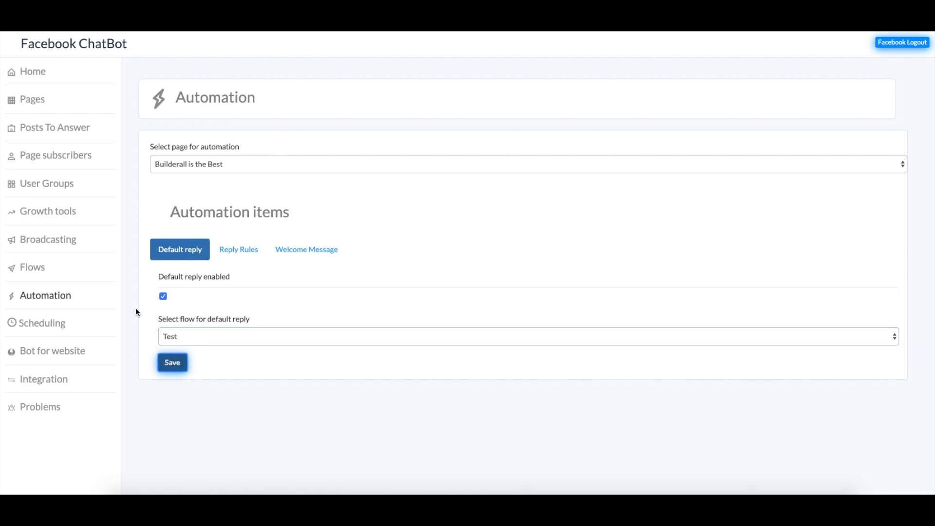
Step: Start a new reply rule for the page and examine the available rule types and the phrase field
click(239, 251)
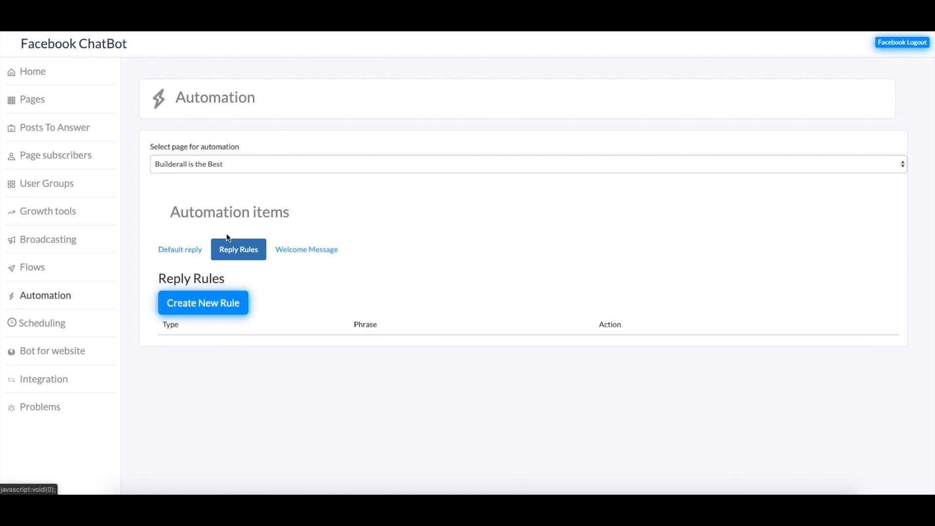
click(191, 302)
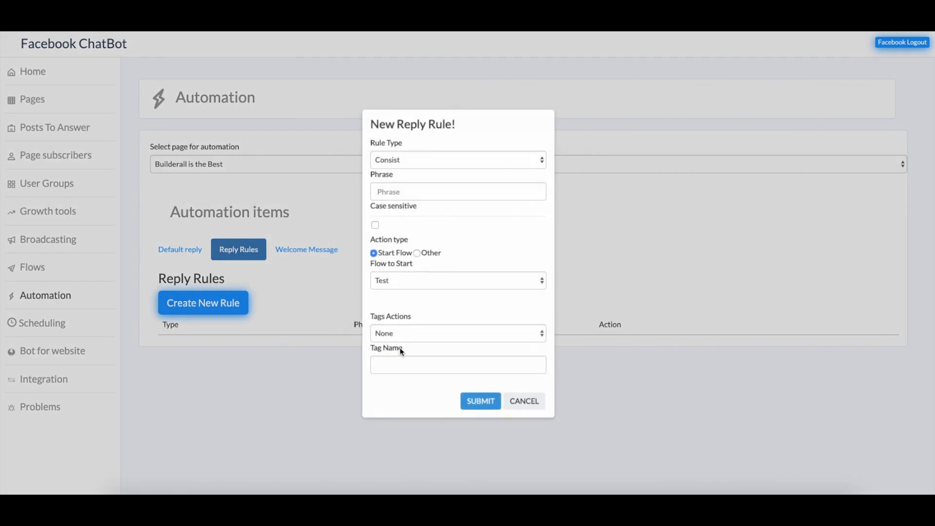
click(458, 159)
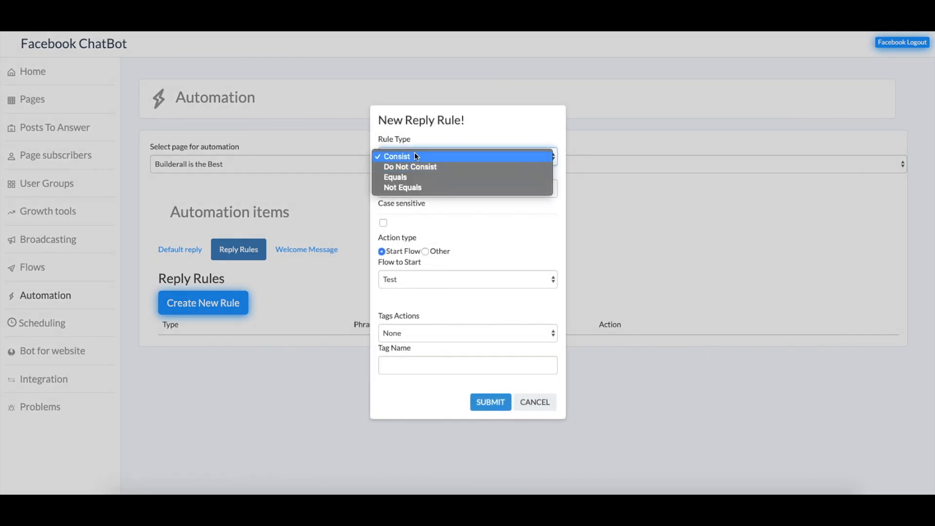
click(417, 155)
click(448, 156)
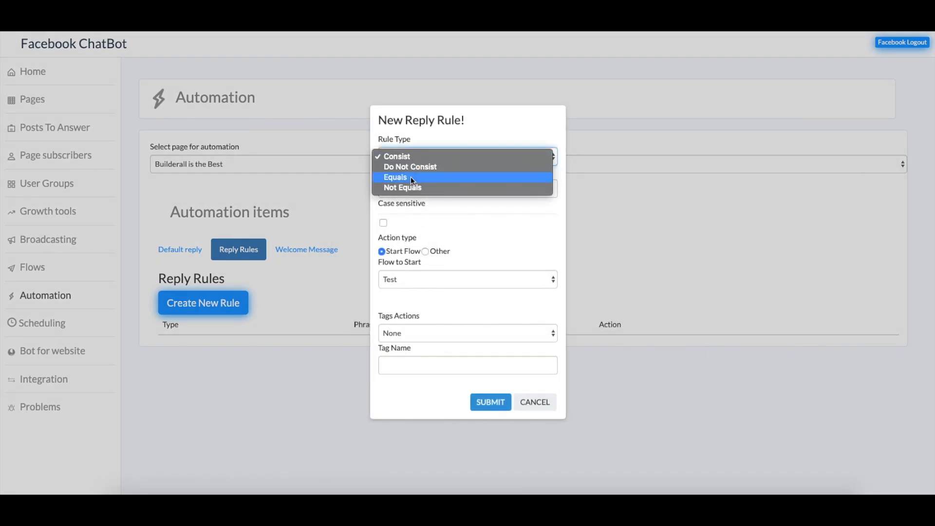
click(431, 218)
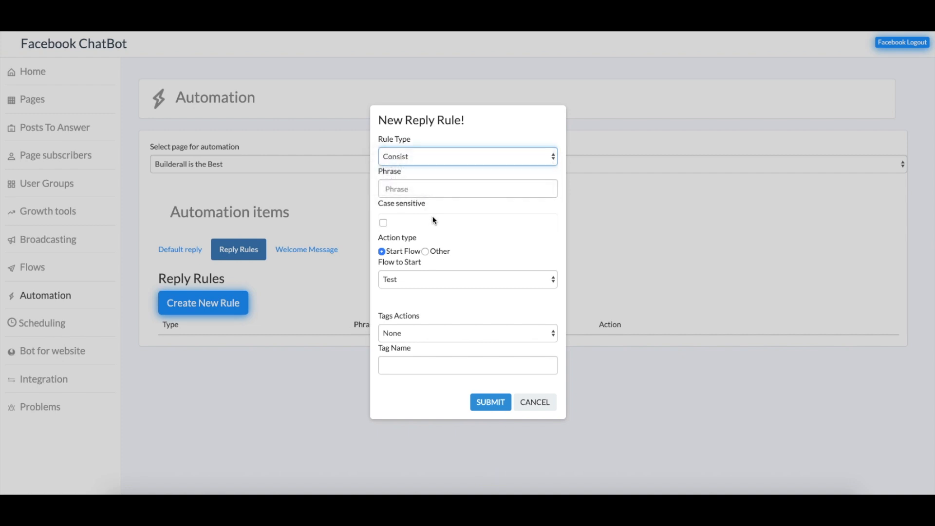
click(395, 183)
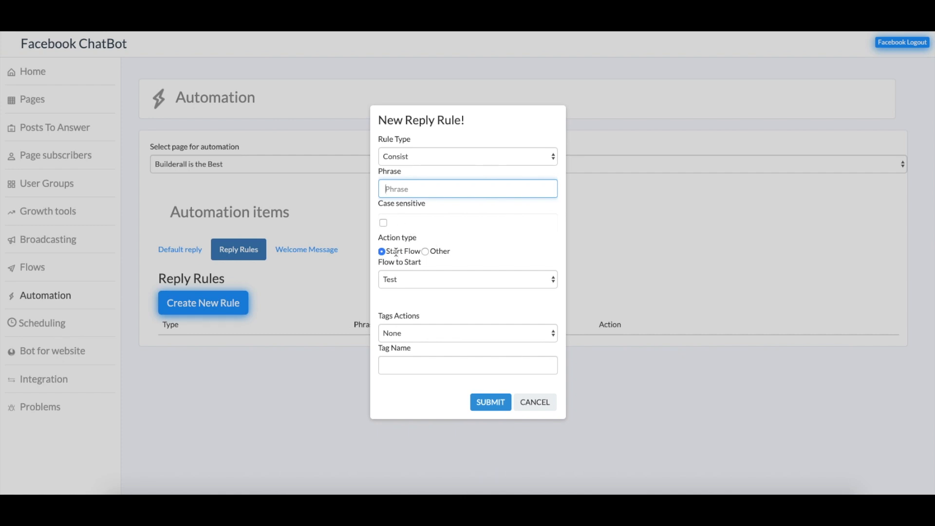
Step: Try the Other action type, return to Start Flow, look through the tag actions and cancel the new reply rule
click(425, 251)
click(420, 271)
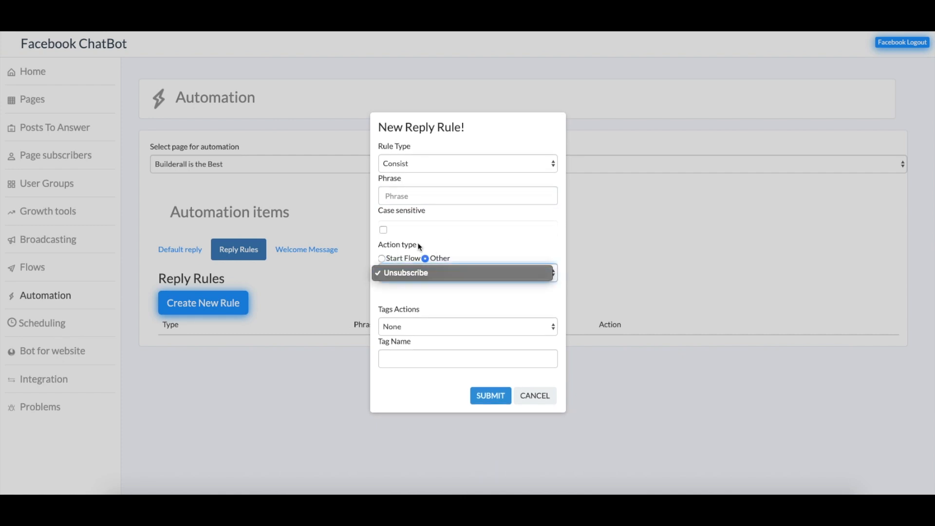
click(455, 274)
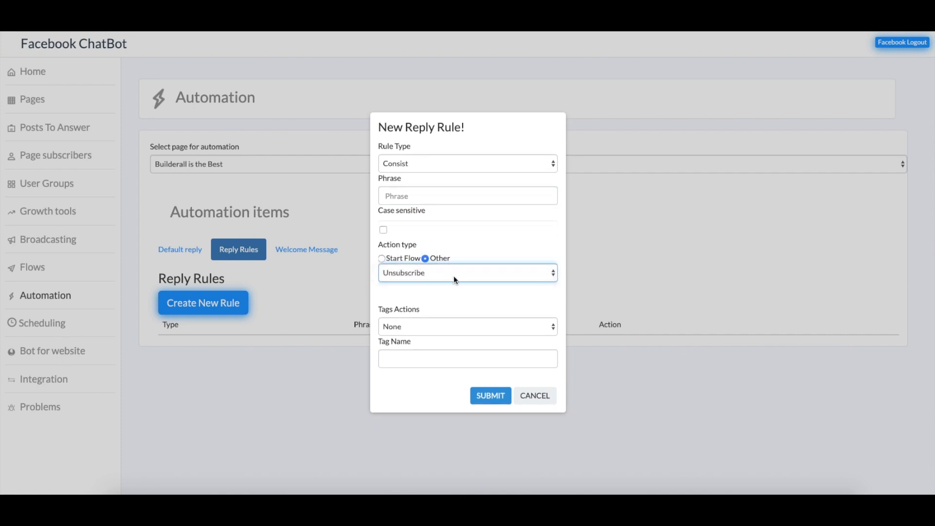
click(382, 258)
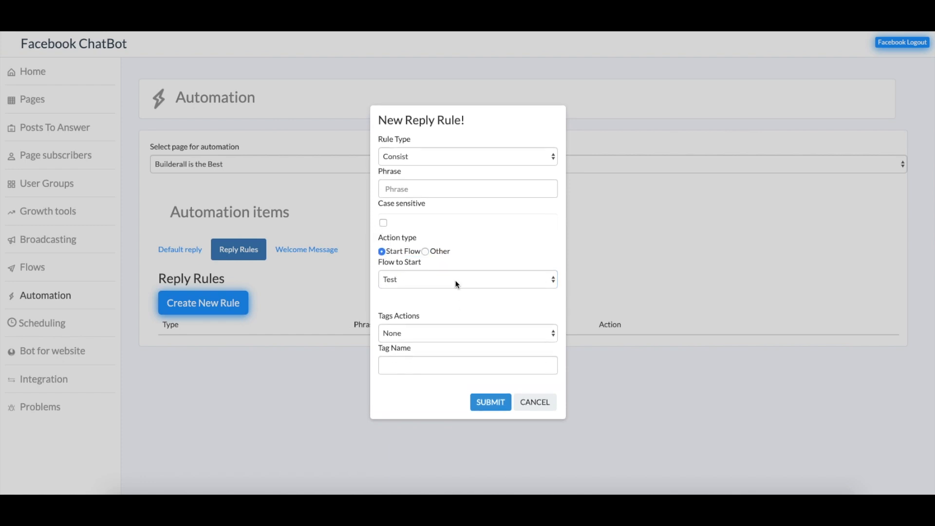
click(446, 335)
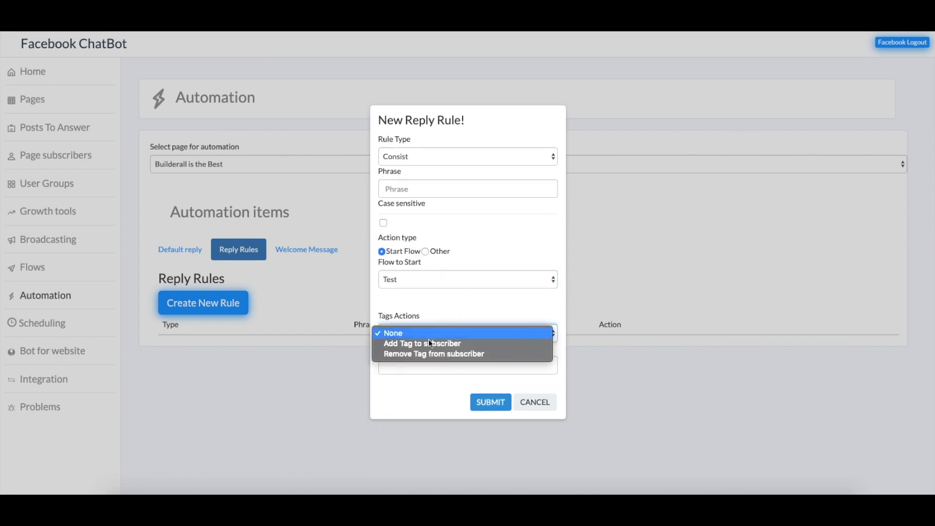
click(436, 314)
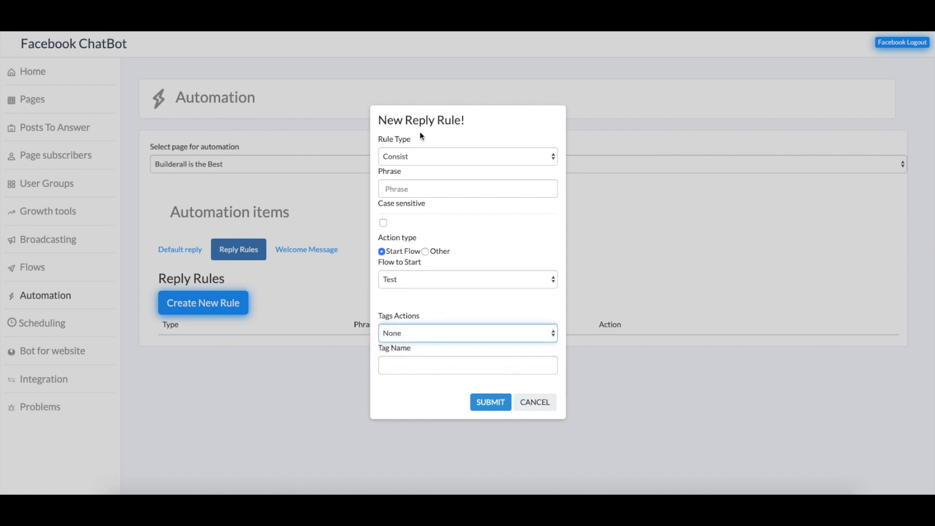
click(541, 409)
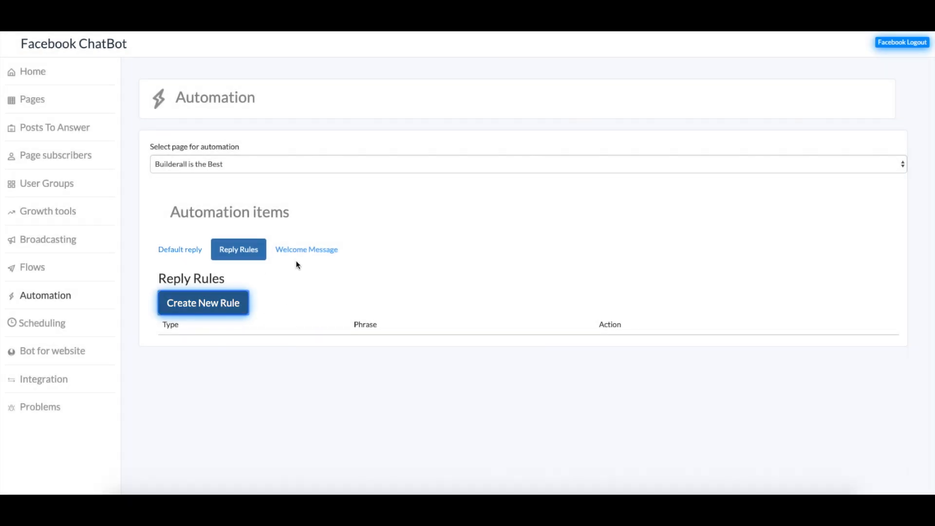
Step: Try to begin the page's welcome message with Hi followed by the full name personalization
click(307, 250)
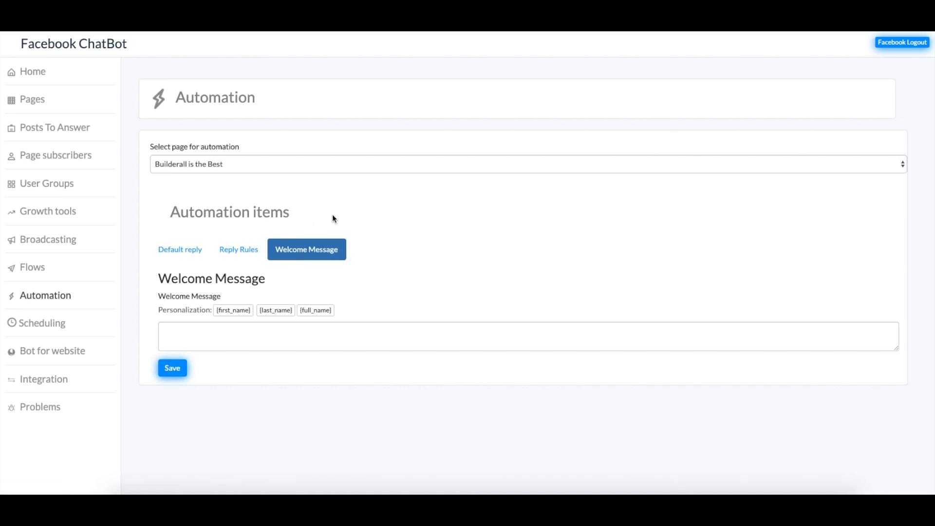
click(288, 339)
text(Hi)
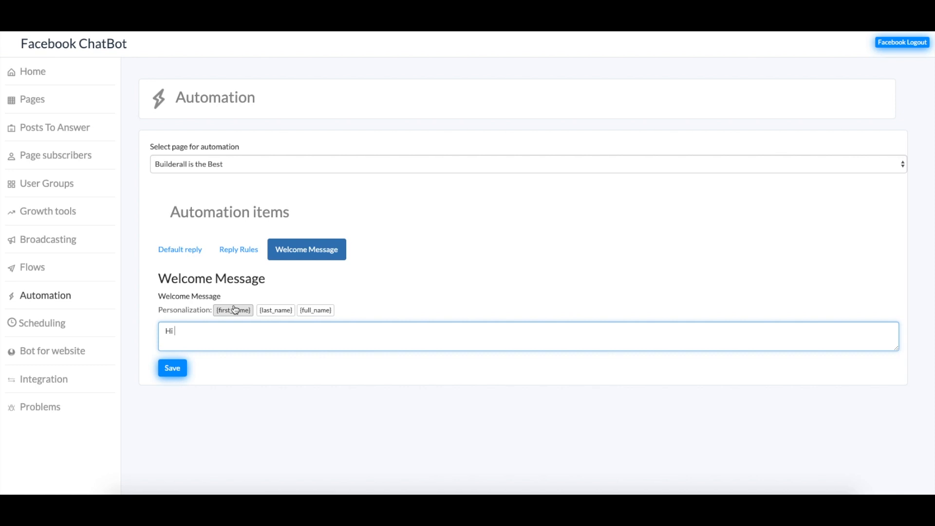
click(316, 310)
key(space)
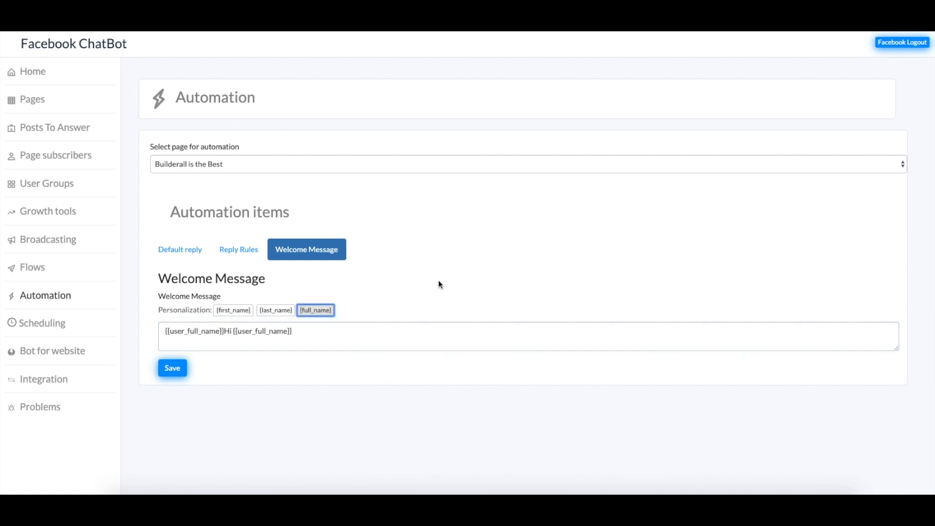
key(space)
key(space)
key(space)
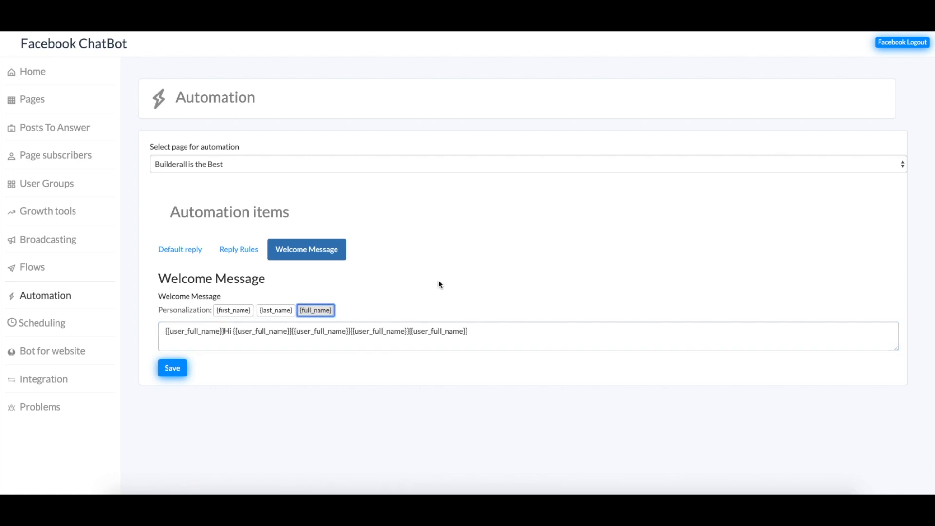
key(space)
Step: Replace the welcome message with "Hi {{user_full_name}} , please enjoy my page." using the full name personalization, and save it
click(551, 328)
shift+click(156, 335)
text(Hi)
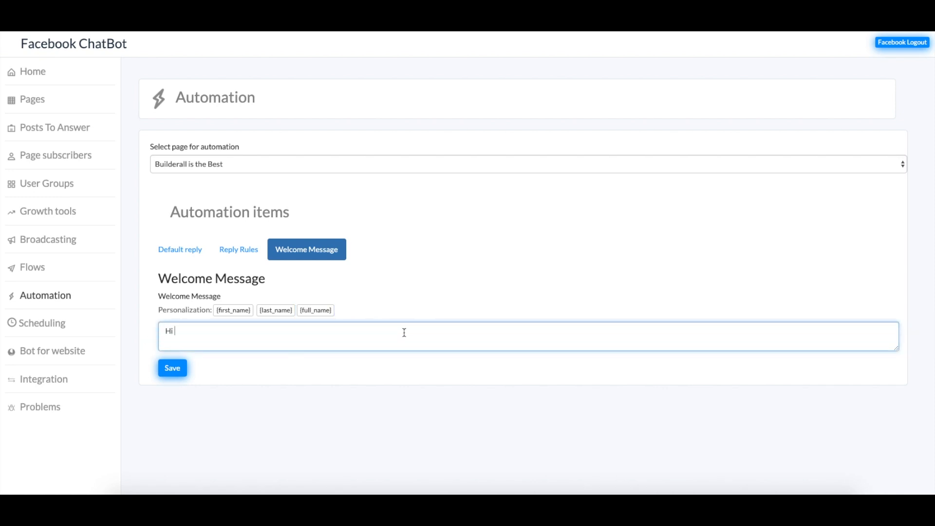
click(321, 311)
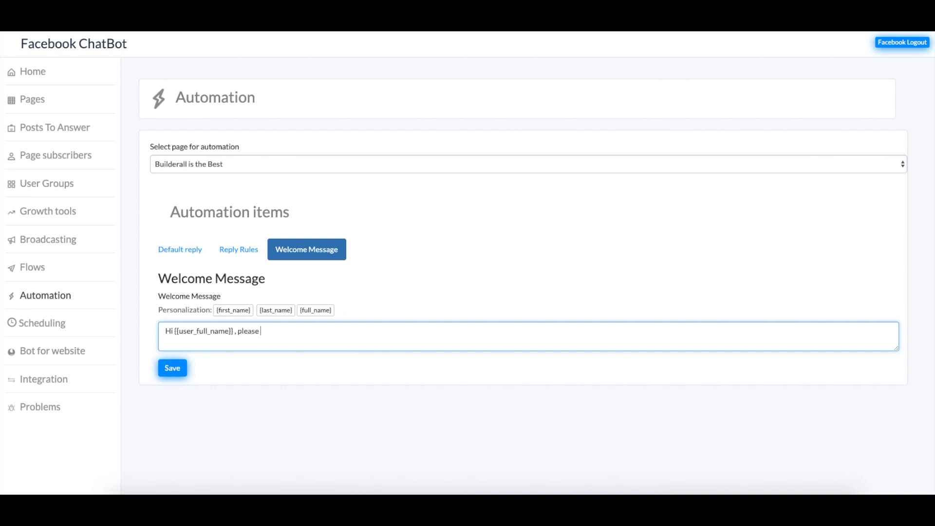
text(, please enjoy my page.)
click(176, 373)
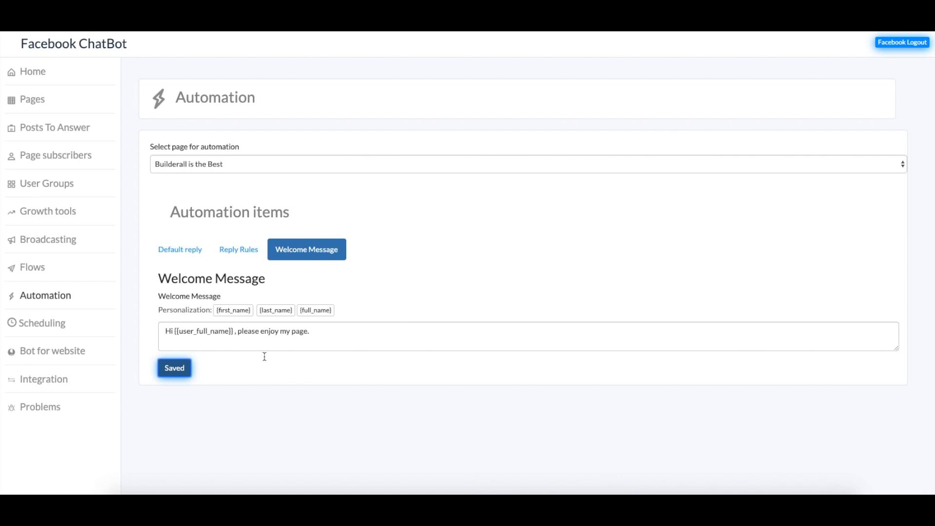
Step: Review the page's reply rules and the flow choices for its default reply
click(175, 258)
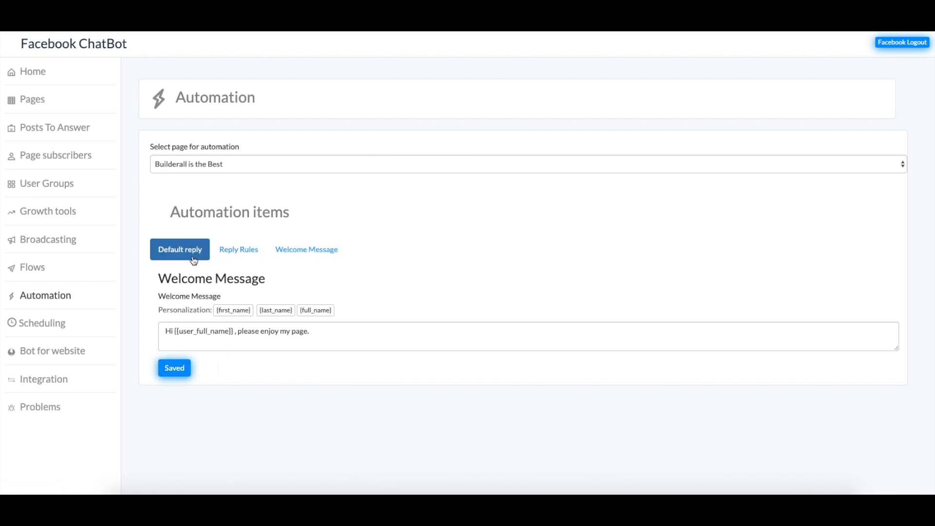
click(221, 253)
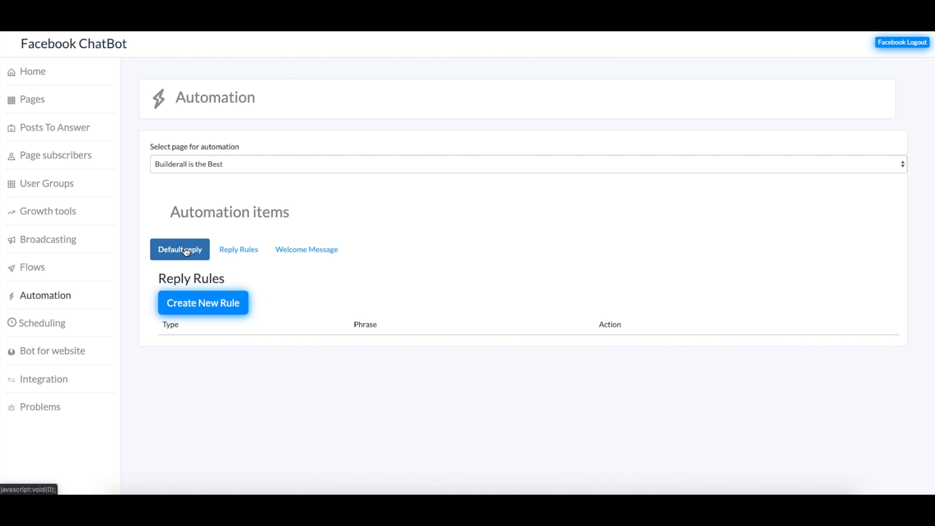
click(168, 337)
click(222, 357)
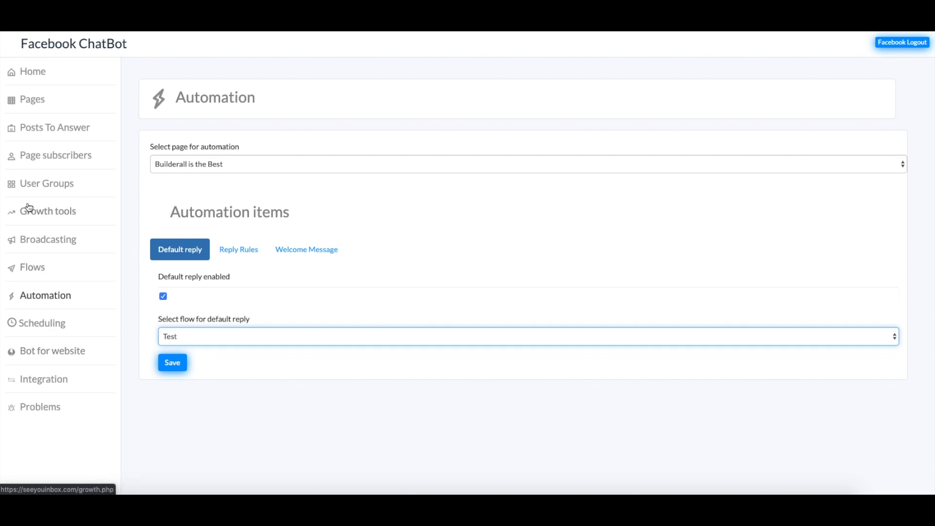
Step: Delete the draft broadcast hbybuyb from the Builderall is the Best page's broadcasting drafts
click(62, 247)
click(229, 160)
click(200, 170)
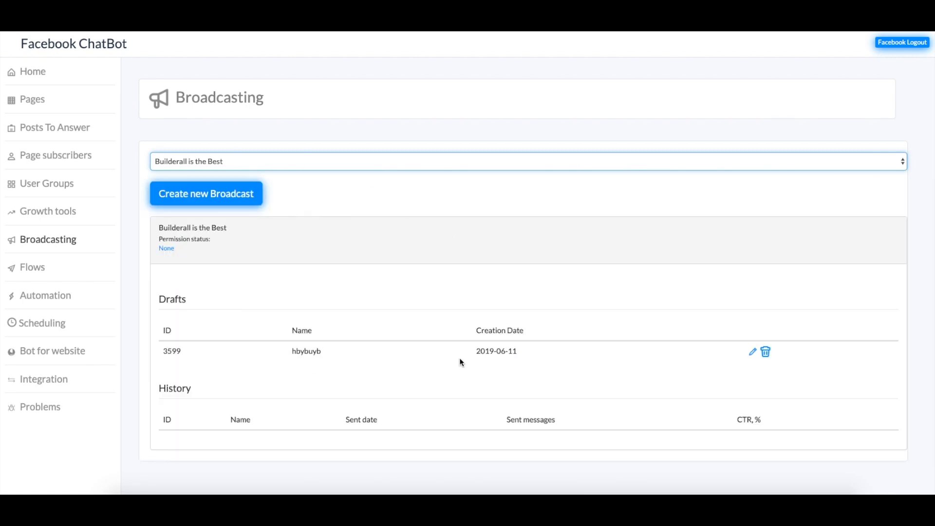
click(765, 351)
click(564, 65)
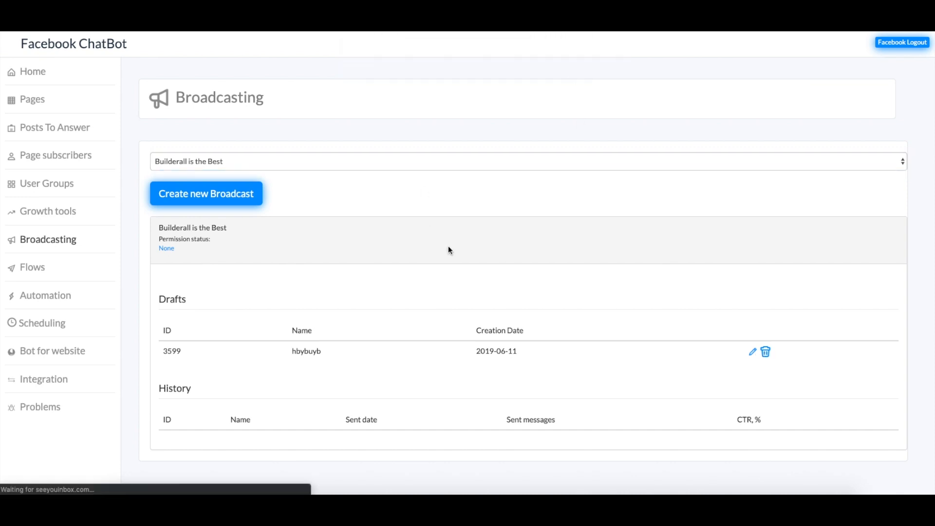
Step: Create a broadcast named Test for the Builderall is the Best page and add a message with media to First step
click(235, 161)
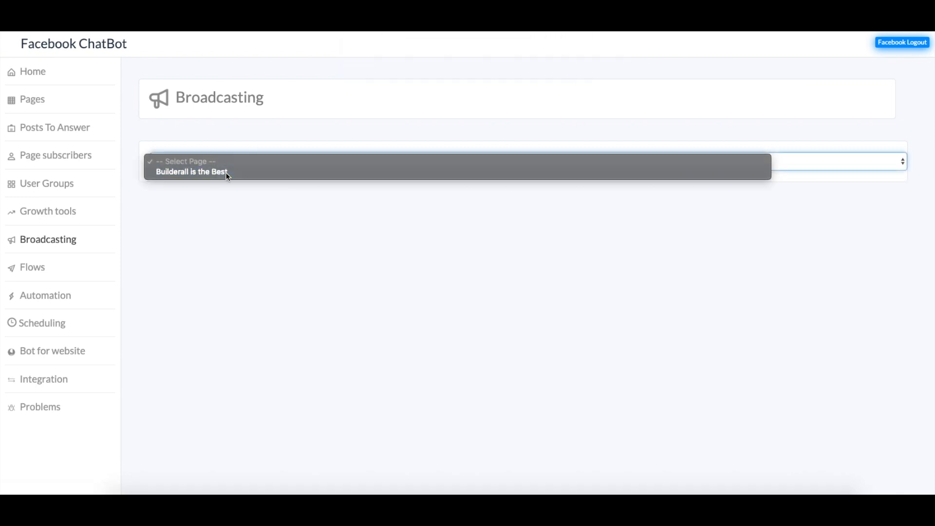
click(227, 172)
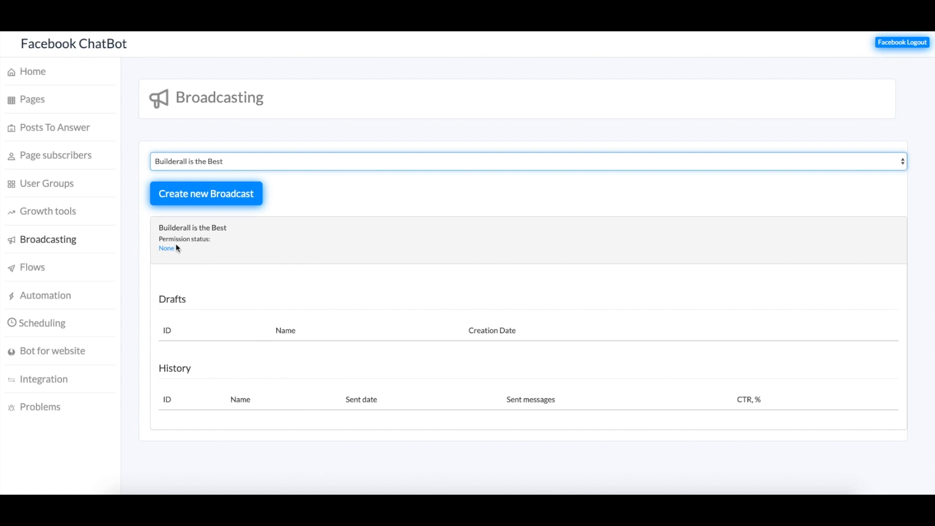
click(206, 194)
click(439, 261)
text(Test)
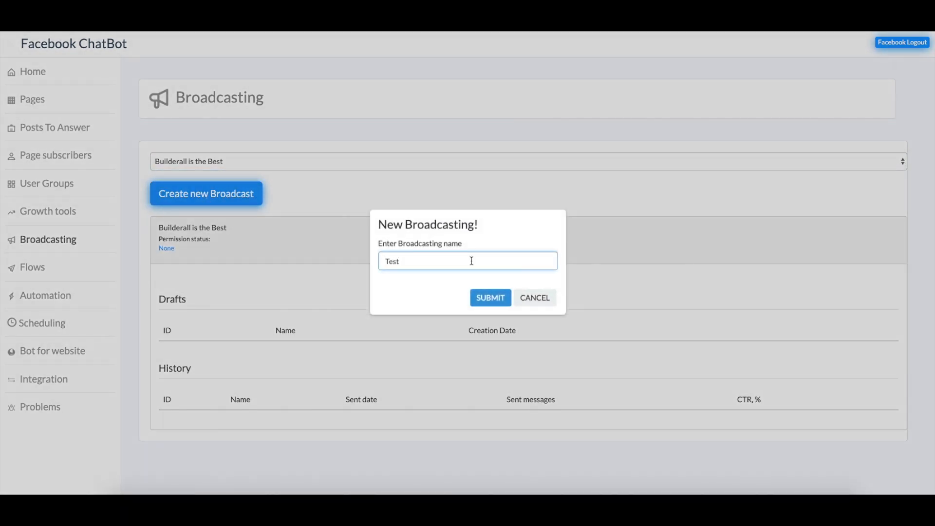
click(492, 298)
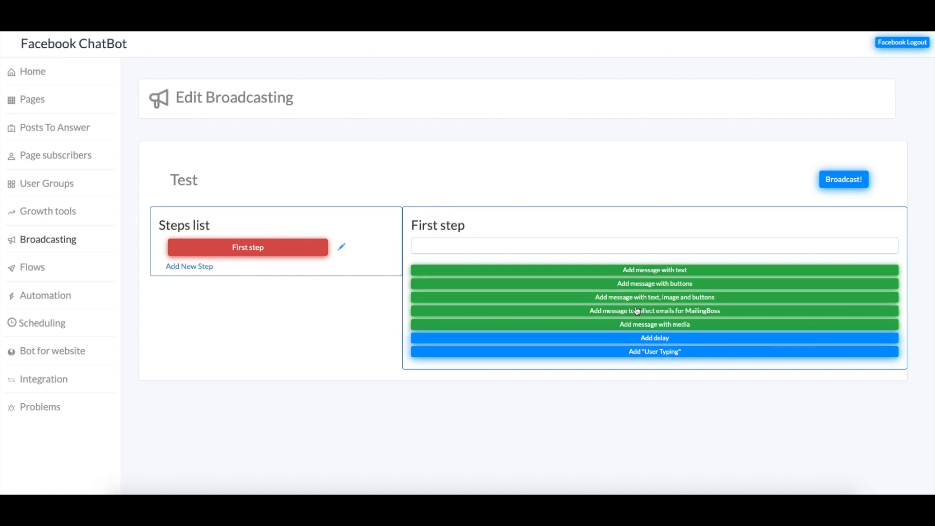
click(672, 331)
scroll(650, 323, down, 2)
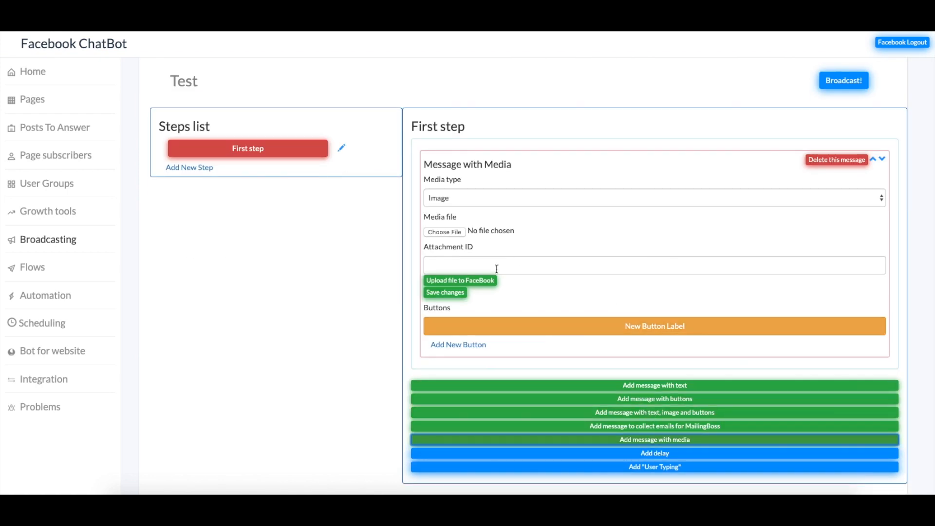
Step: Try to upload a media file to Facebook for the message, cancel the file selection and try saving the changes
click(490, 287)
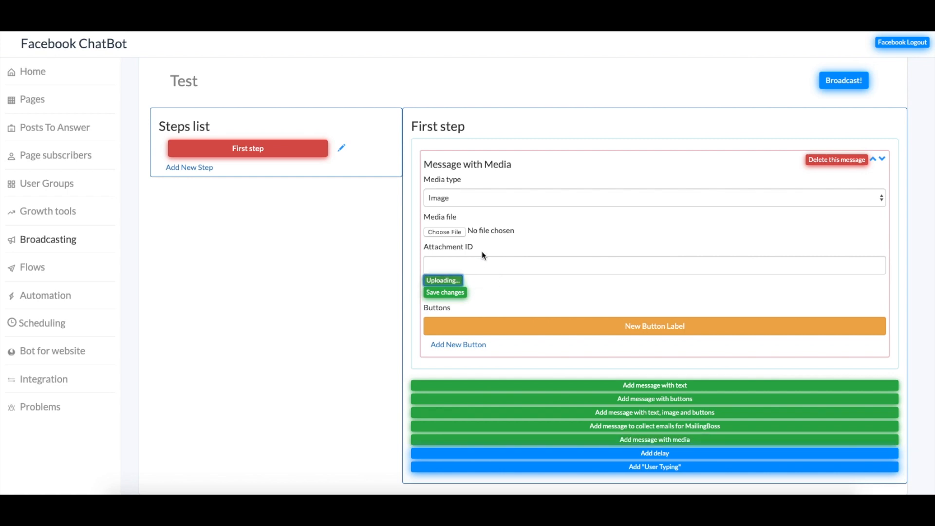
click(460, 271)
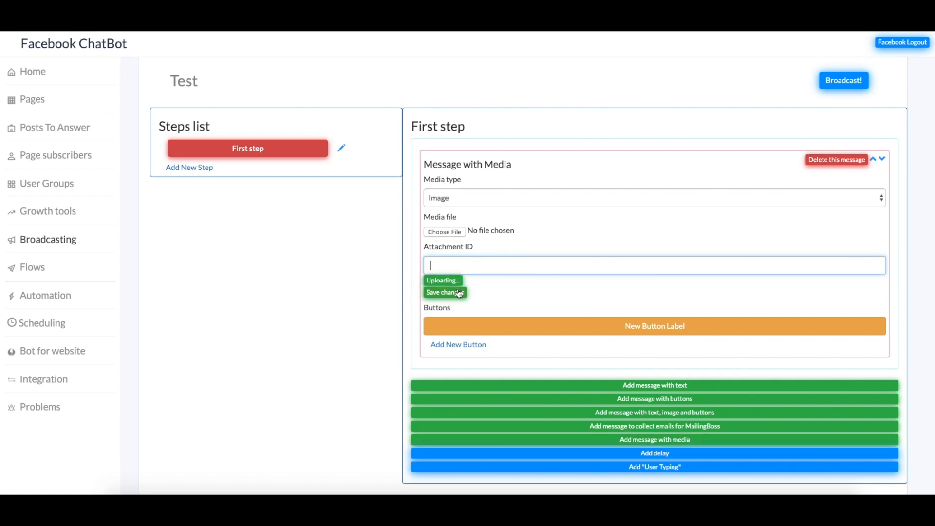
click(448, 233)
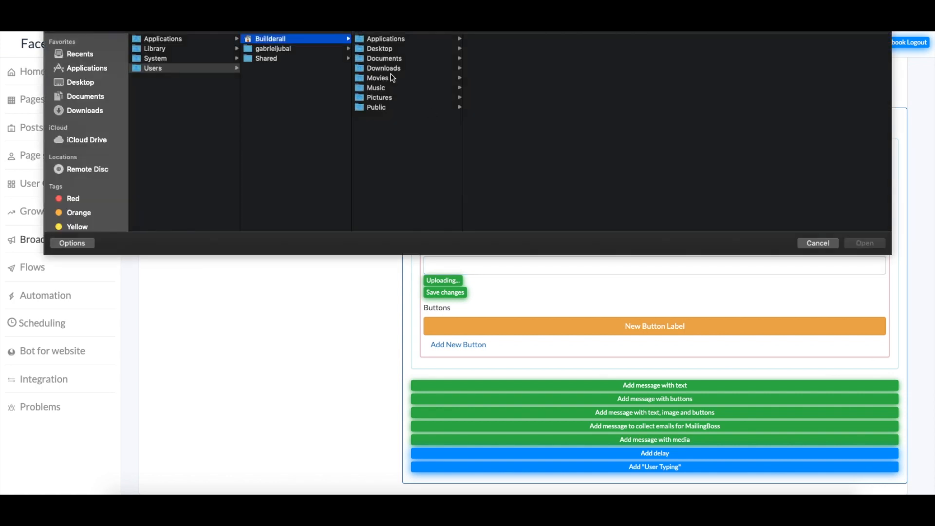
click(804, 242)
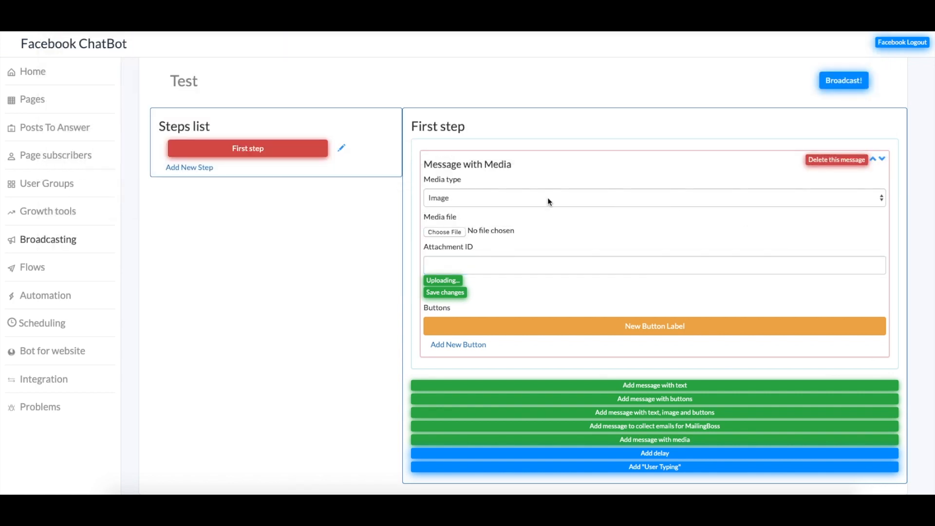
click(451, 285)
click(458, 295)
click(579, 67)
Step: Set the media type of the First step's message with media to Video
click(472, 197)
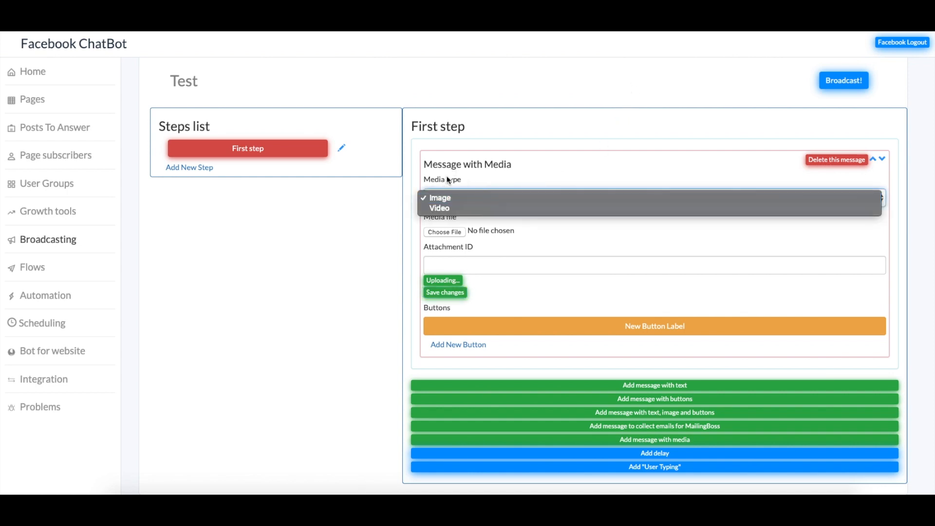
click(448, 212)
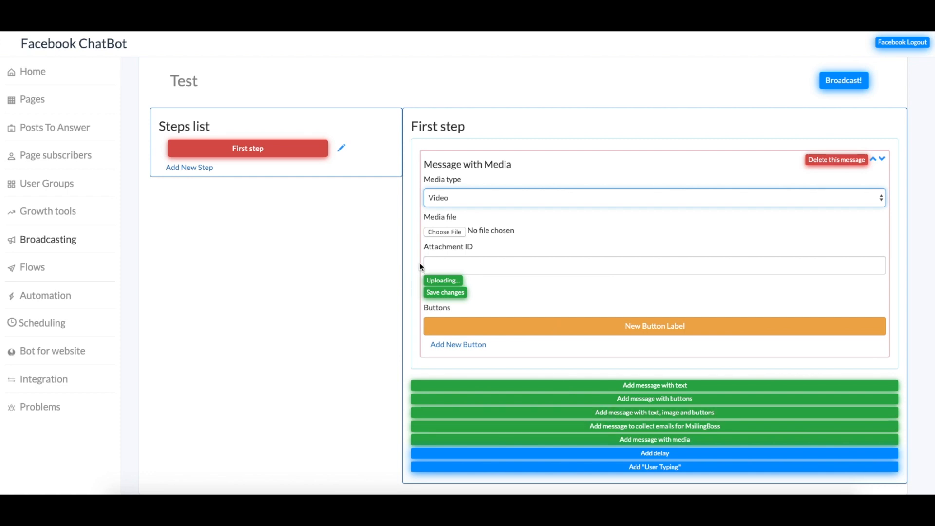
Step: Create a Bar growth tool named Test for the Builderall is the Best page
click(49, 211)
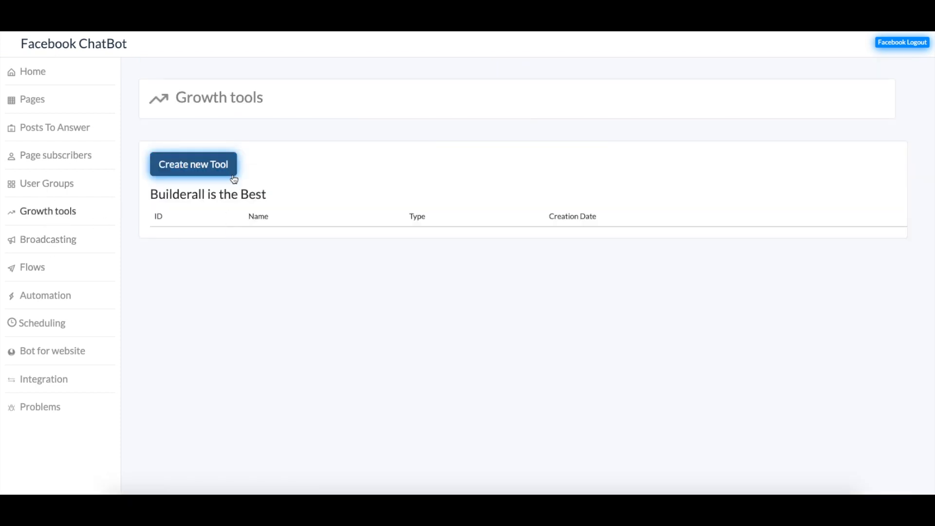
click(209, 170)
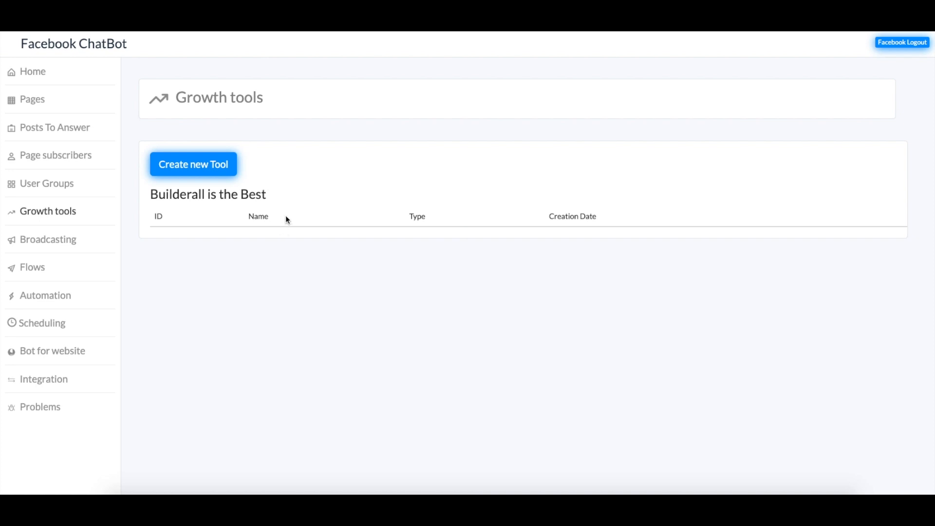
click(214, 154)
click(432, 232)
text(Test)
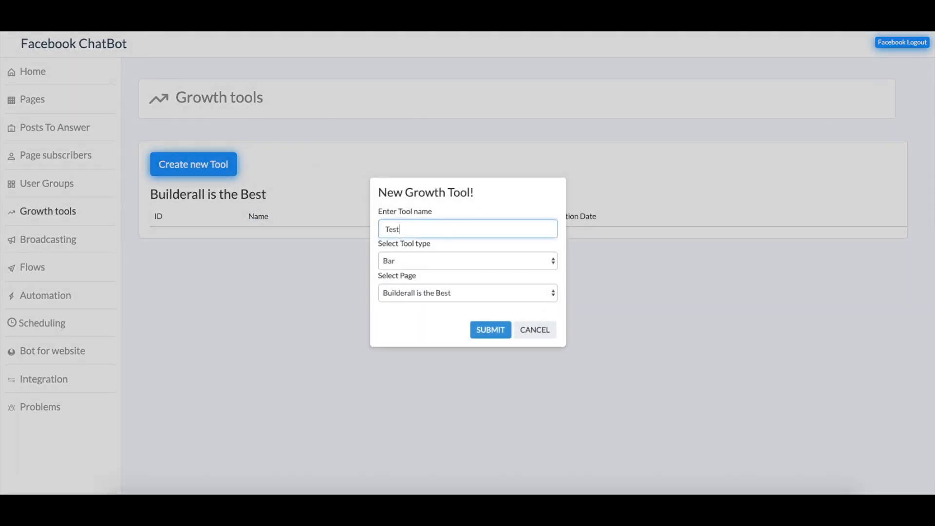
click(492, 267)
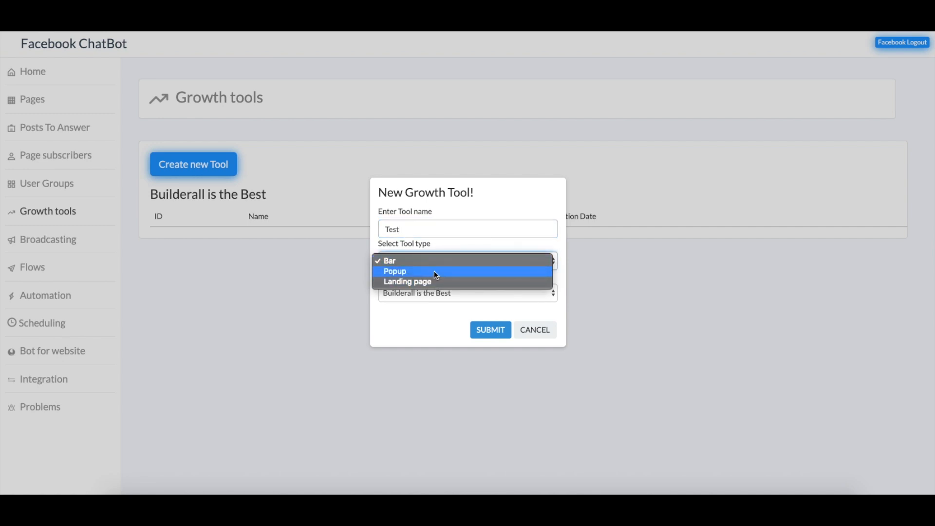
click(407, 262)
click(486, 330)
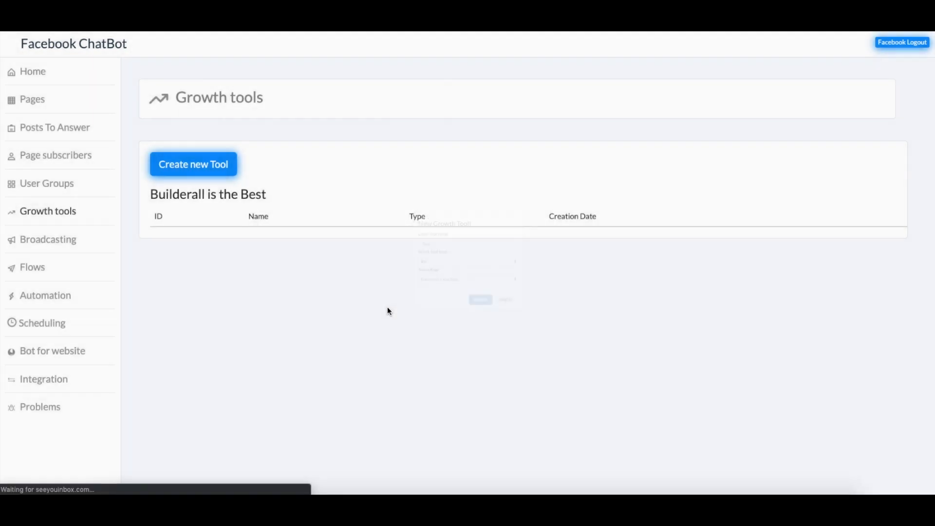
Step: Replace the bar's initial-state text with Facebook Message
scroll(650, 286, down, 1)
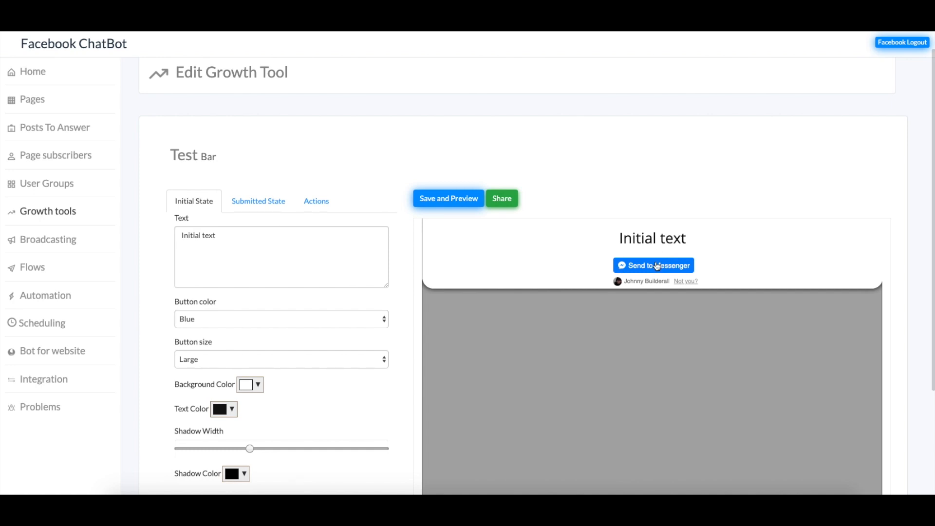
drag(237, 248, 140, 232)
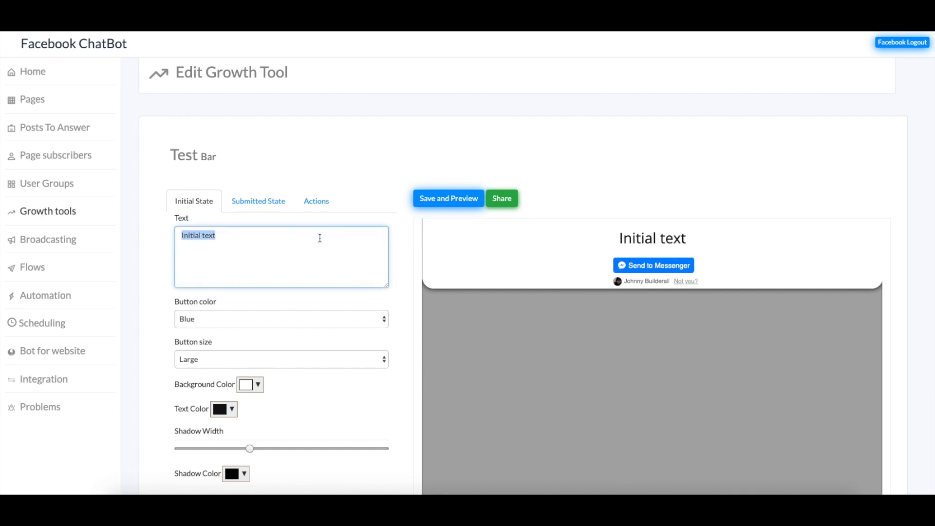
text(Facebook Message)
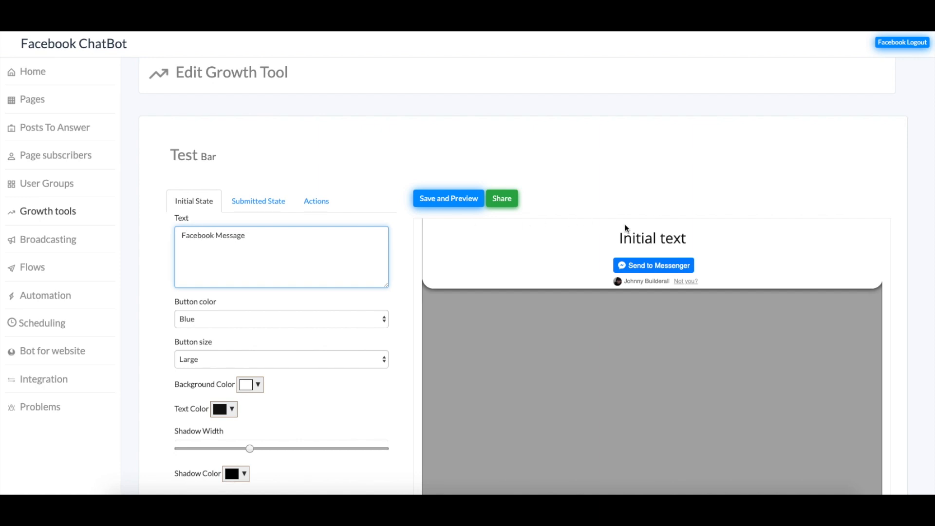
Step: Set the bar's initial-state button color to White and its button size to X-Large
click(279, 319)
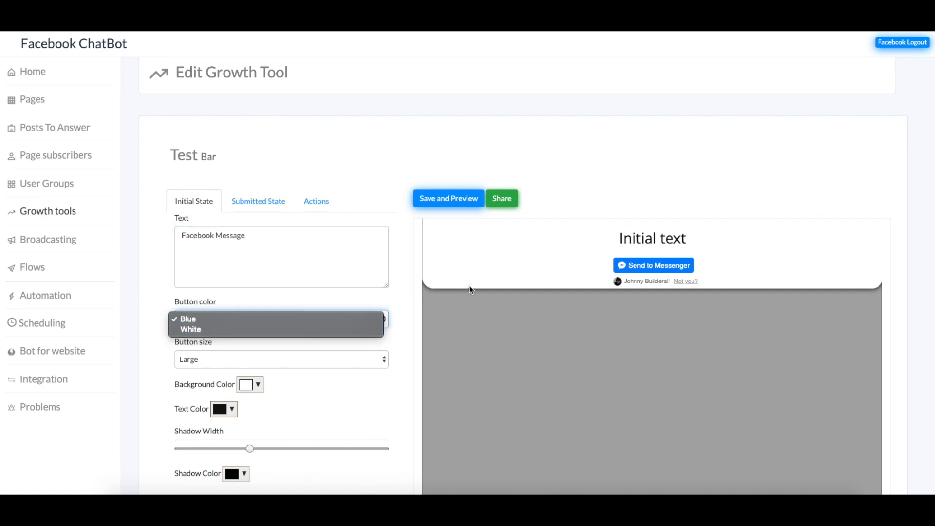
click(278, 239)
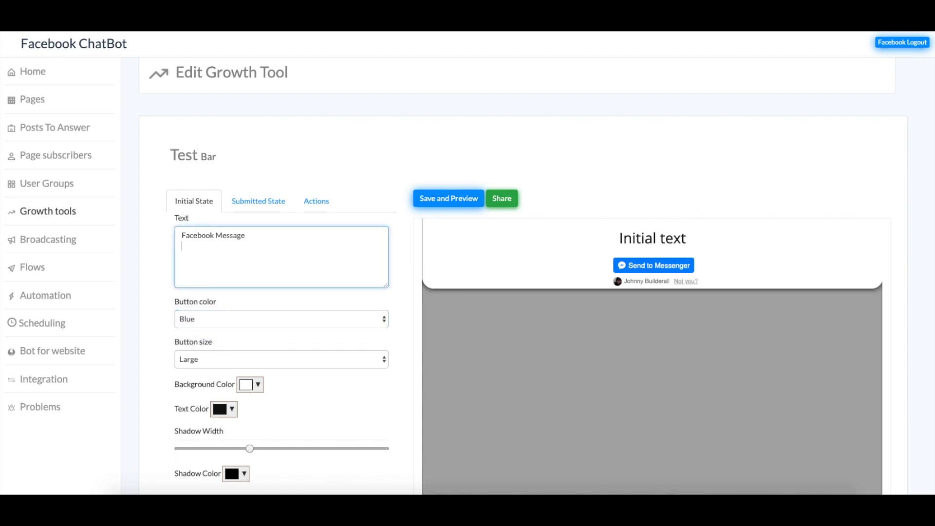
scroll(272, 266, up, 1)
scroll(269, 234, down, 2)
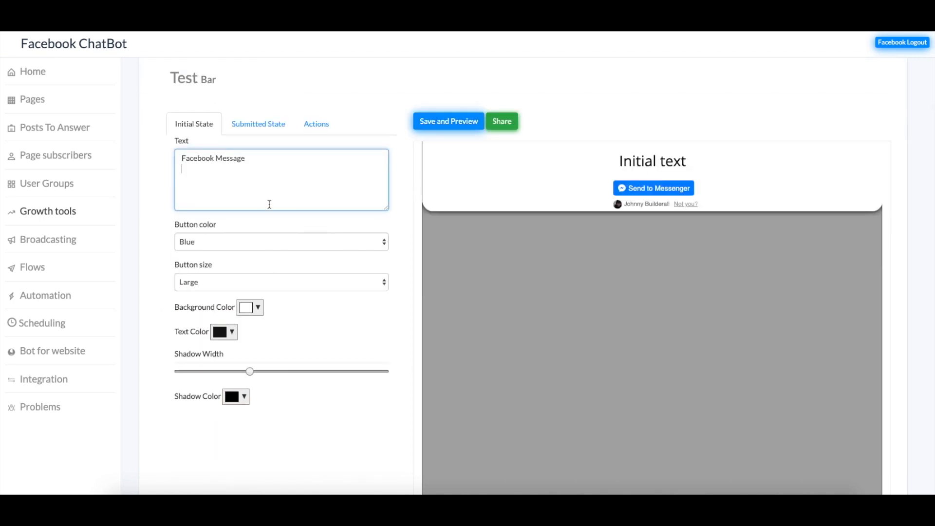
click(273, 241)
click(238, 251)
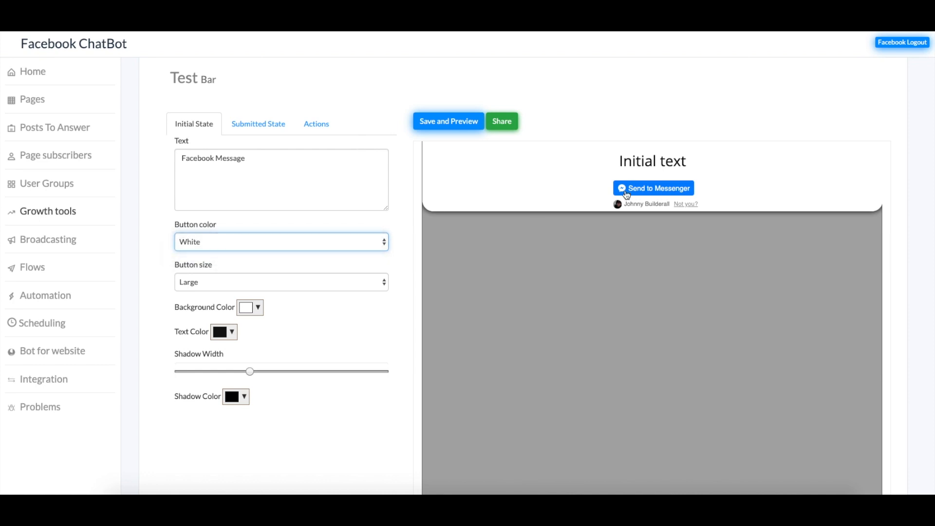
click(293, 287)
click(251, 287)
click(316, 283)
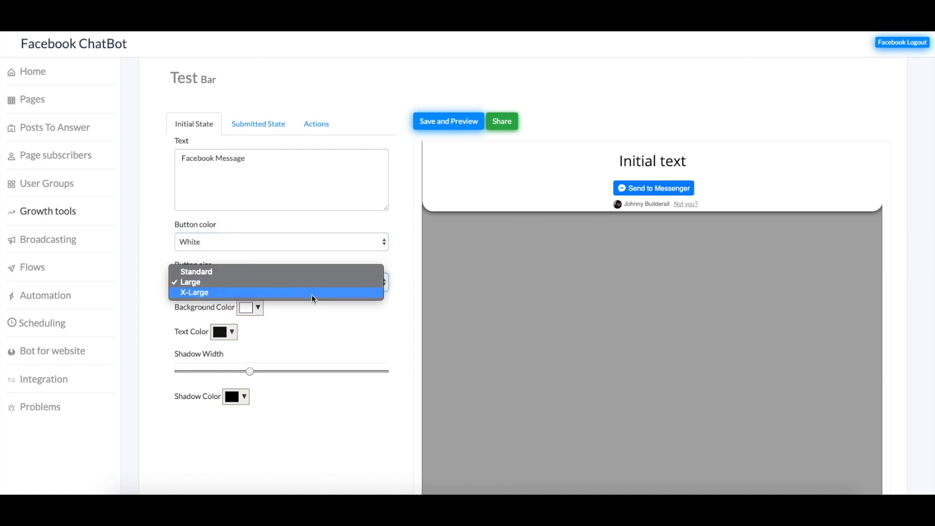
click(282, 293)
Step: Change the bar's initial-state background color to red and its text color to grey
click(258, 308)
click(309, 328)
click(321, 422)
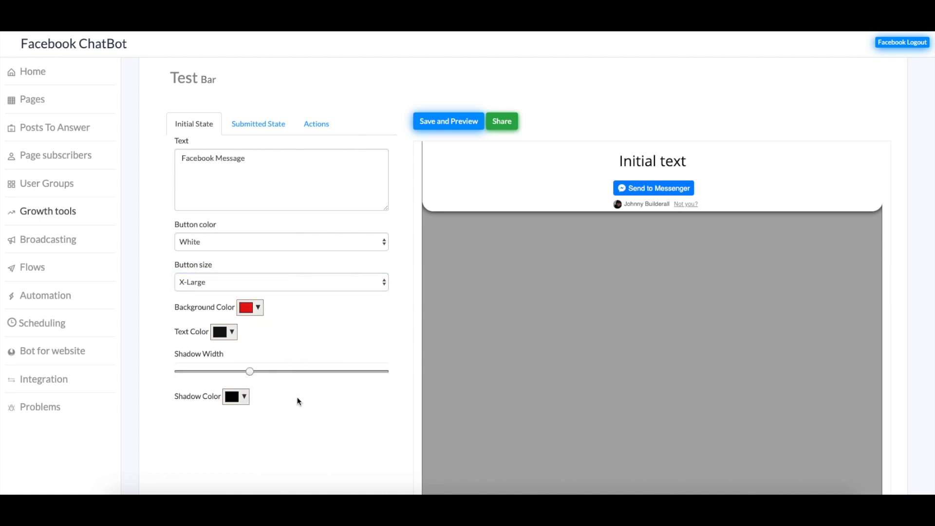
click(229, 335)
drag(218, 347, 284, 372)
click(295, 447)
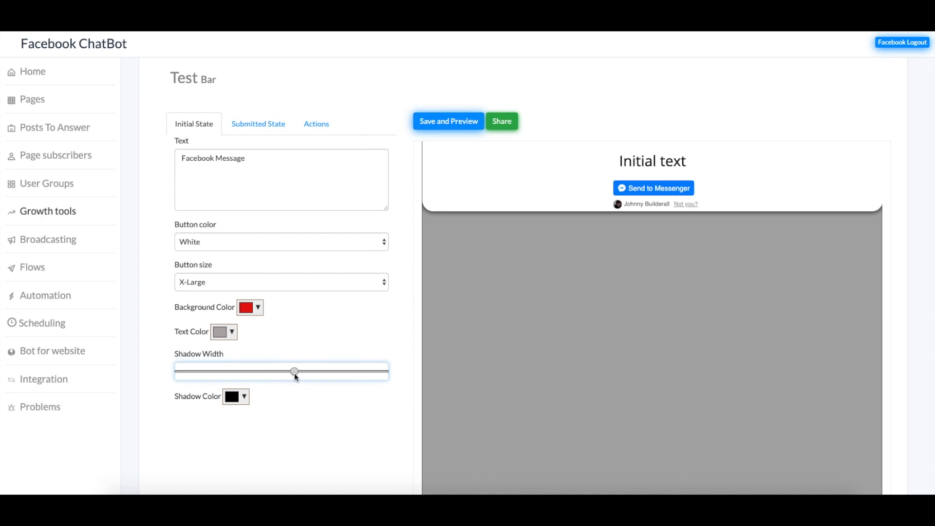
Step: Give the bar a wider shadow in green (#16e752), and save and preview the growth tool
click(245, 397)
click(317, 305)
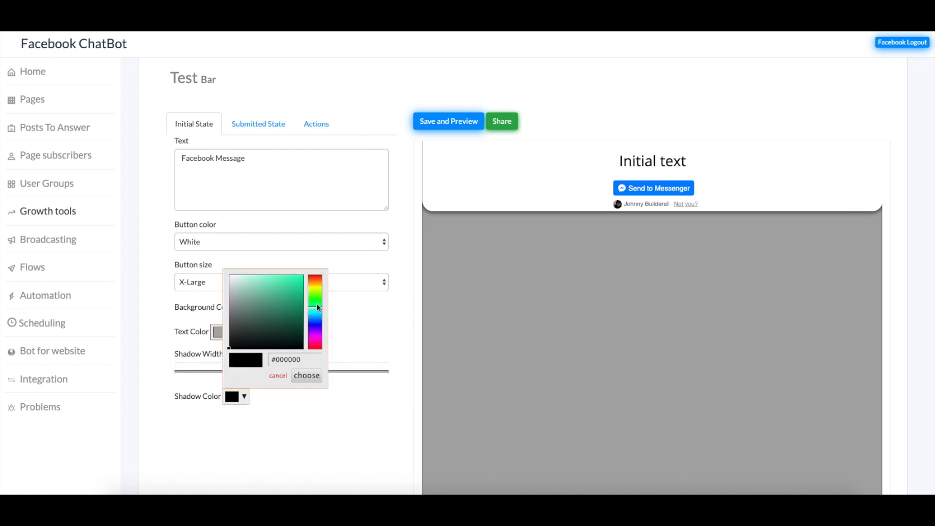
click(288, 291)
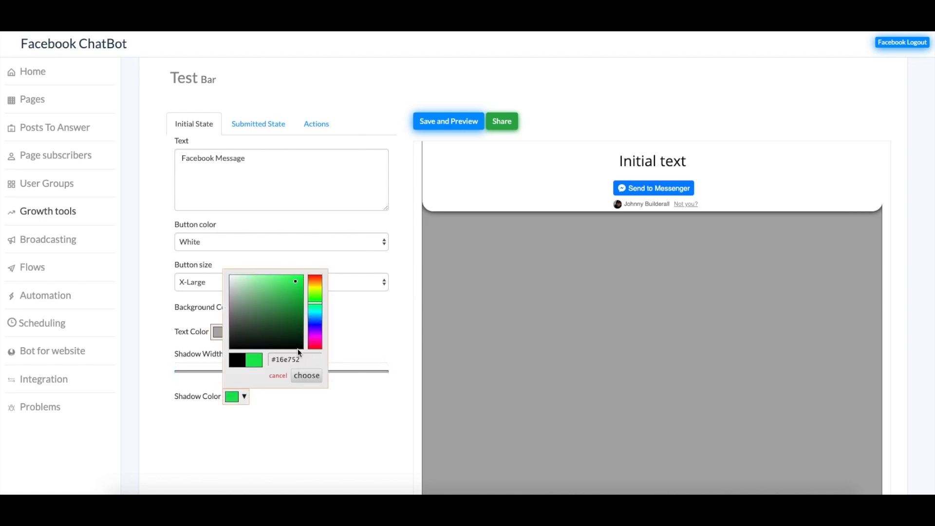
click(299, 377)
click(445, 122)
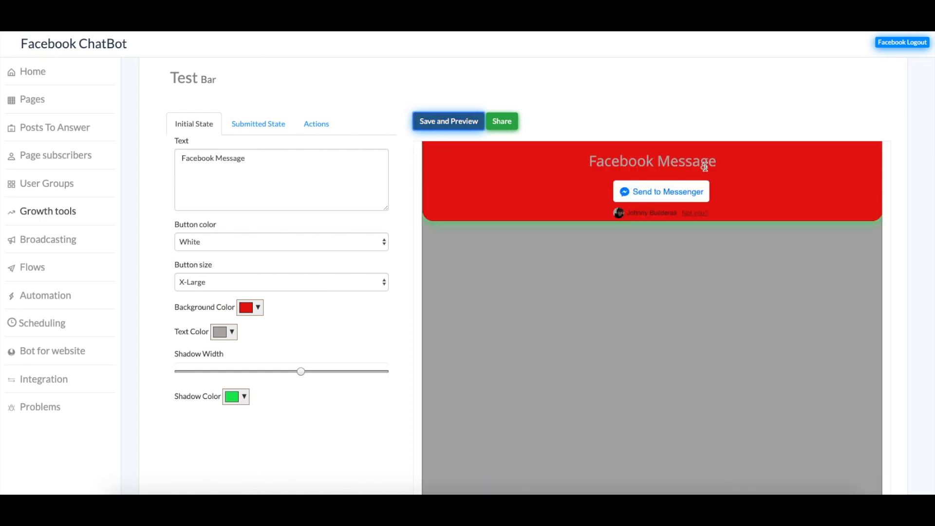
Step: Review the bar's submitted-state settings, comparing the Open submission page and GoTo URL actions and checking the thank-you text
click(244, 125)
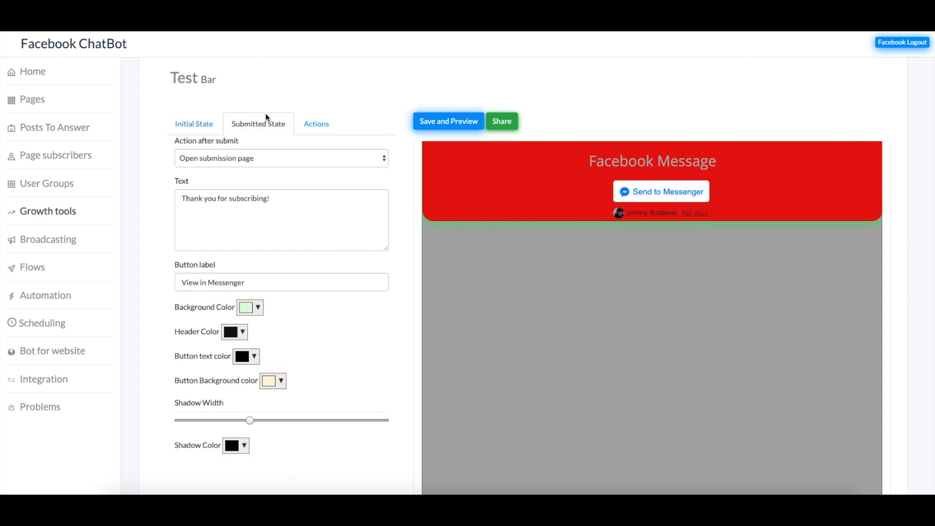
click(236, 159)
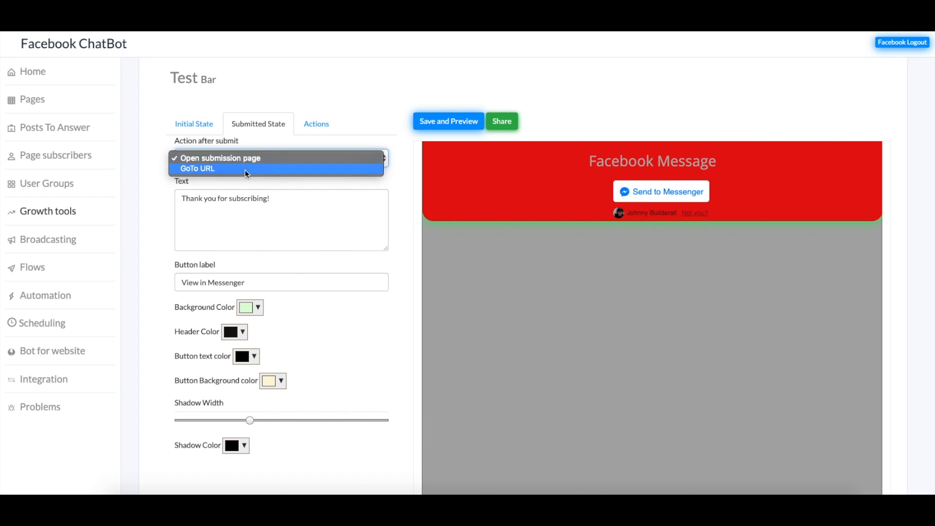
click(267, 157)
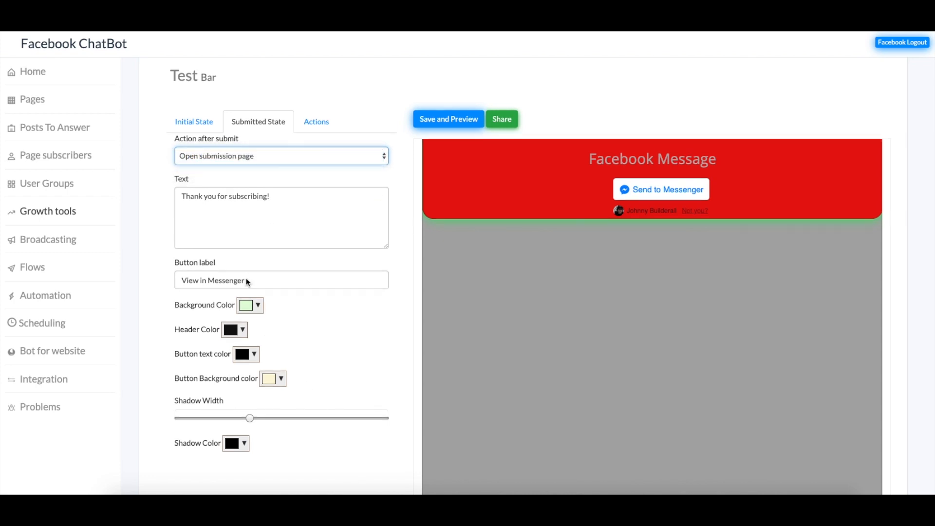
scroll(247, 278, down, 1)
double_click(274, 185)
click(254, 143)
click(262, 152)
click(200, 179)
click(253, 138)
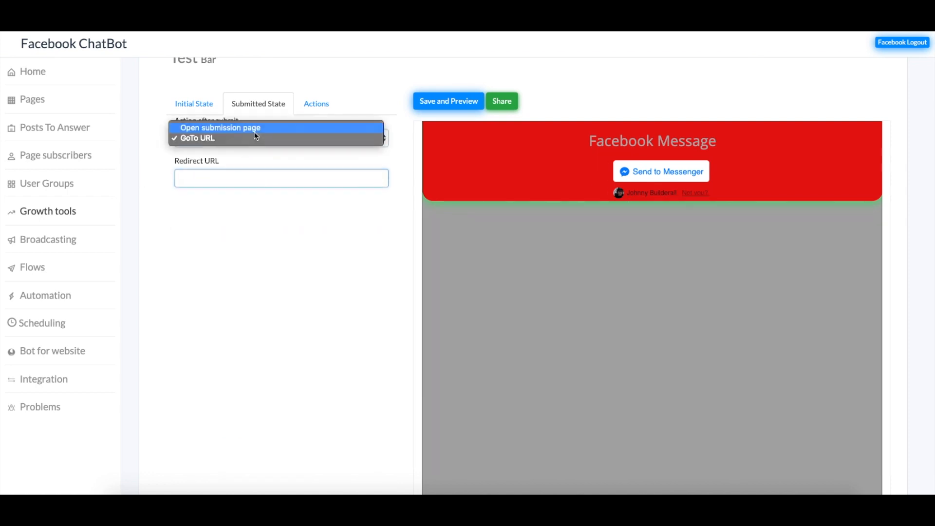
click(239, 125)
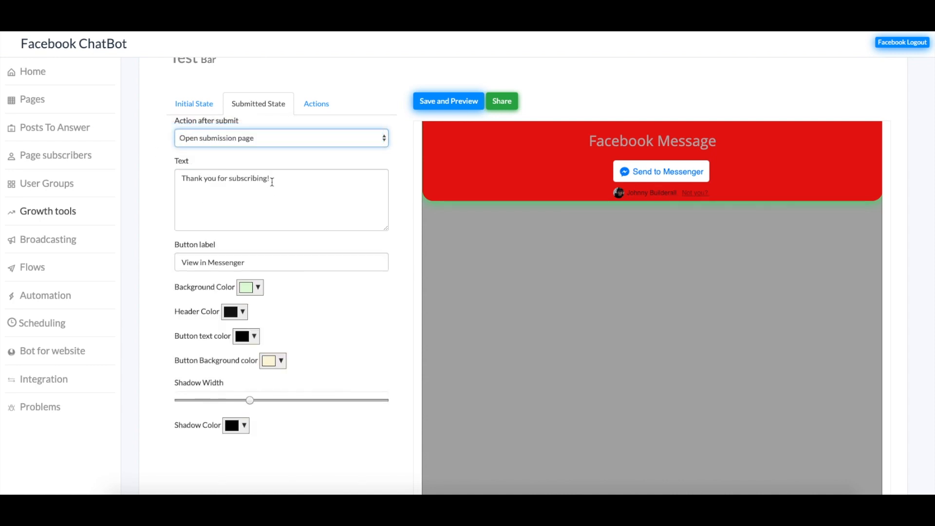
drag(267, 179, 131, 179)
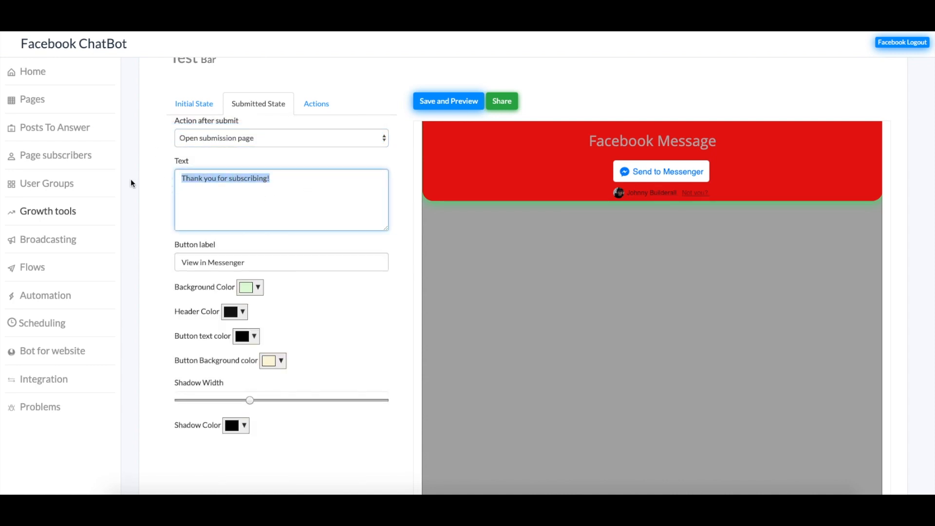
Step: Configure the bar's actions to add subscribers to the Tutorial group, with no scheduling rule, and start the Test flow
click(317, 103)
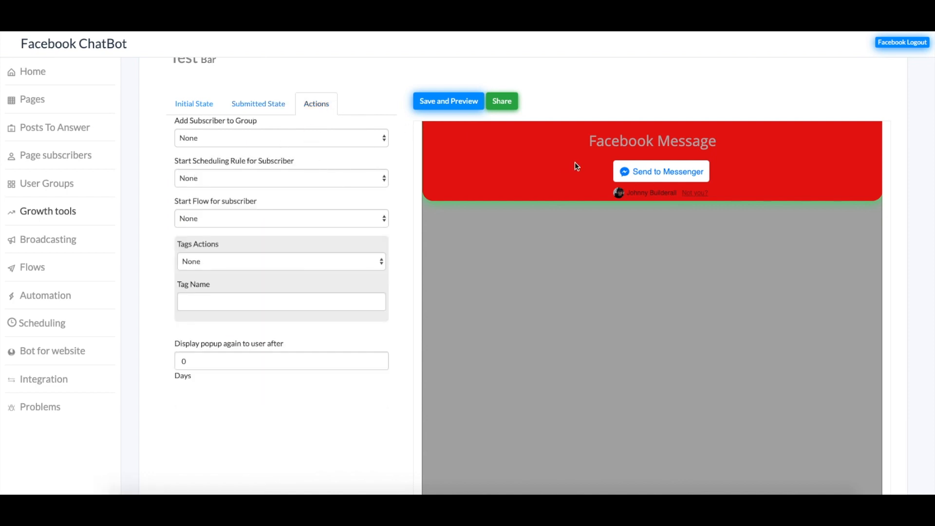
click(234, 139)
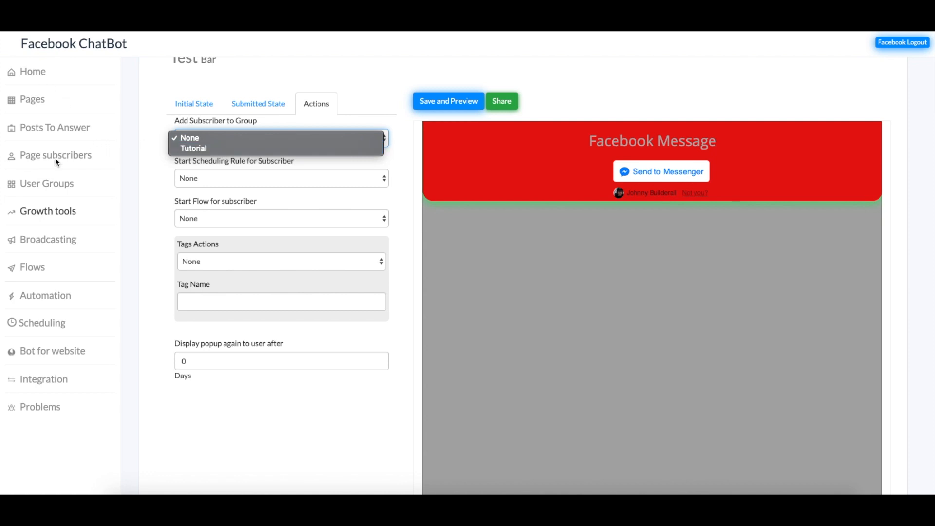
click(229, 148)
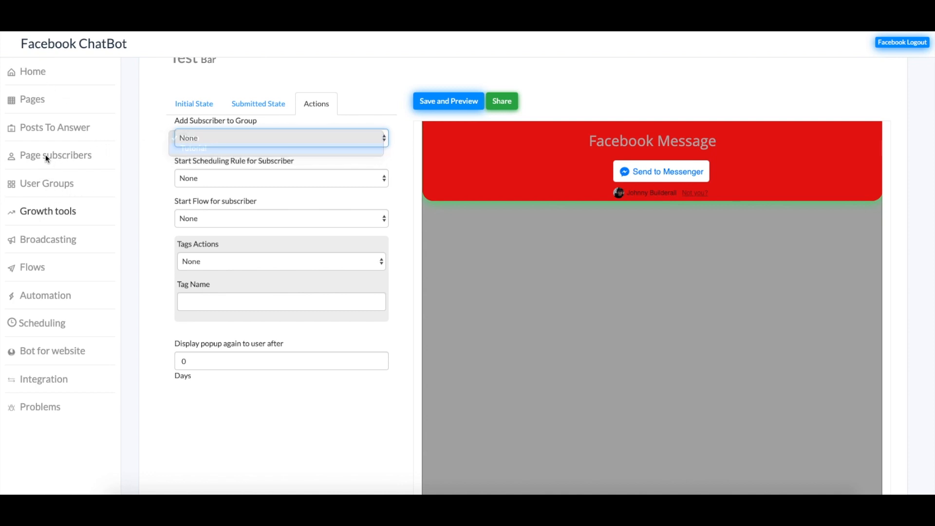
click(260, 175)
click(225, 176)
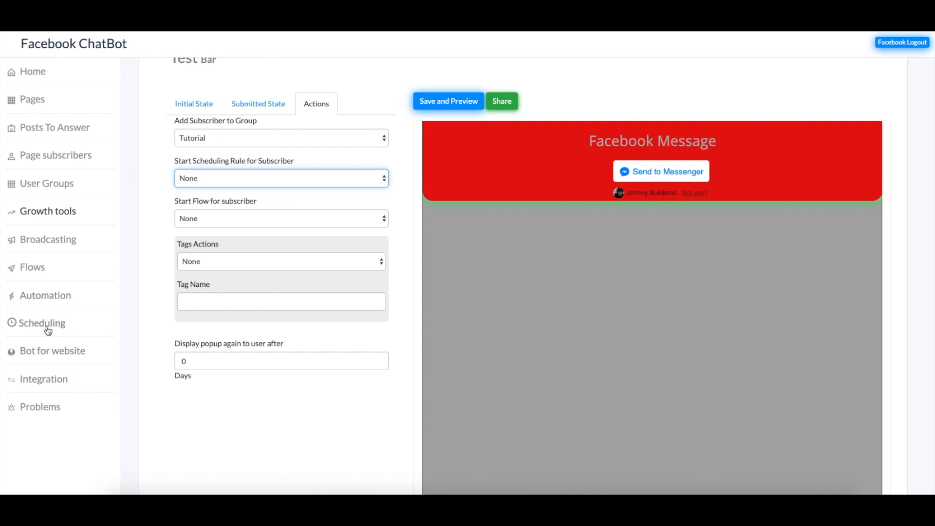
click(248, 217)
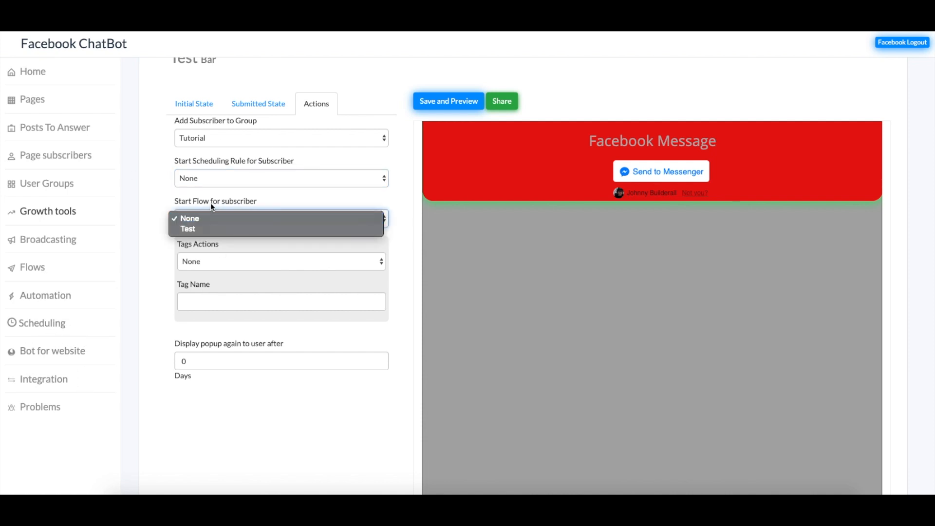
click(198, 230)
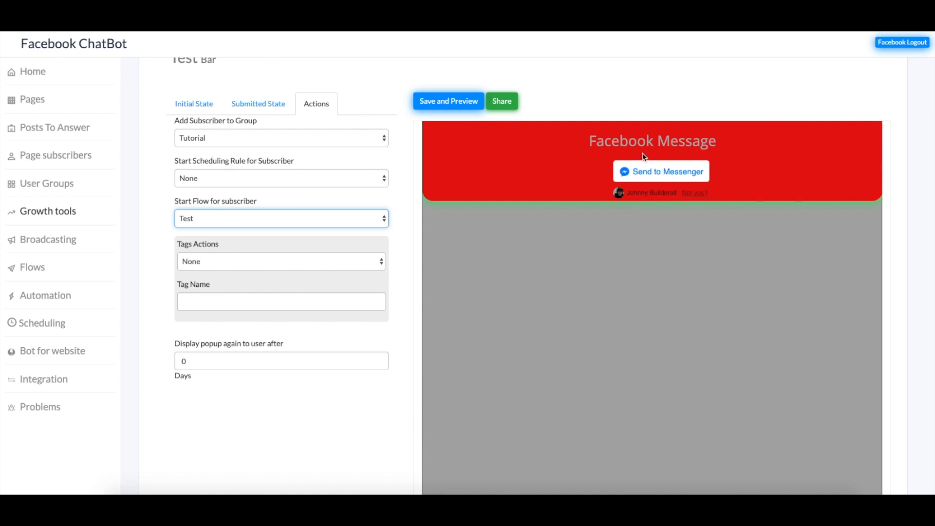
Step: Show the sharing code of the Test bar and select the script meant for the site's HEAD tag
click(500, 101)
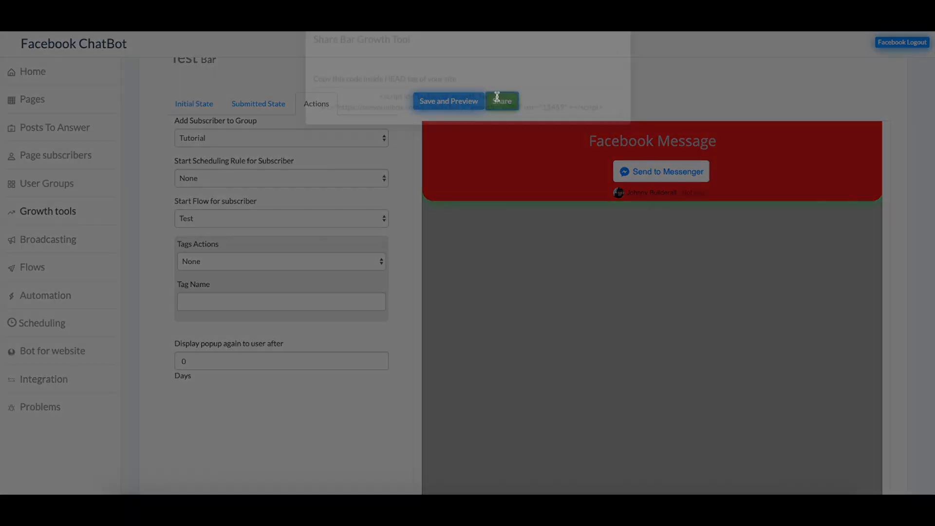
drag(379, 116, 606, 121)
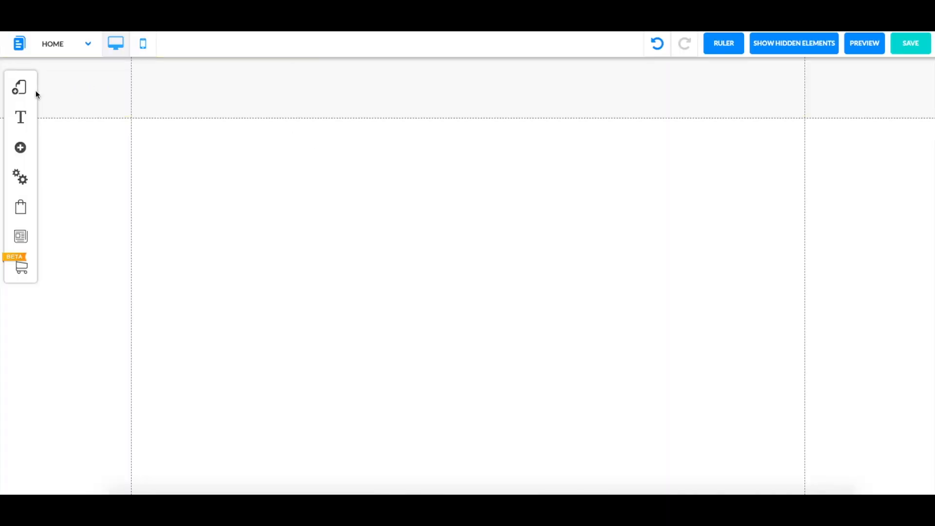
Step: In the website builder, replace the default layout's existing Scripts code with the copied bar script and save the layout settings
click(19, 92)
click(181, 113)
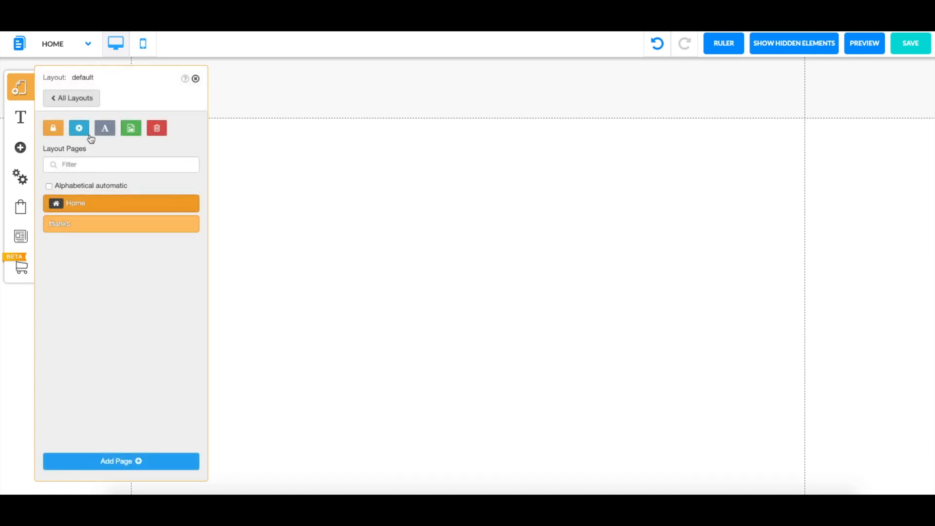
click(83, 134)
scroll(110, 311, down, 5)
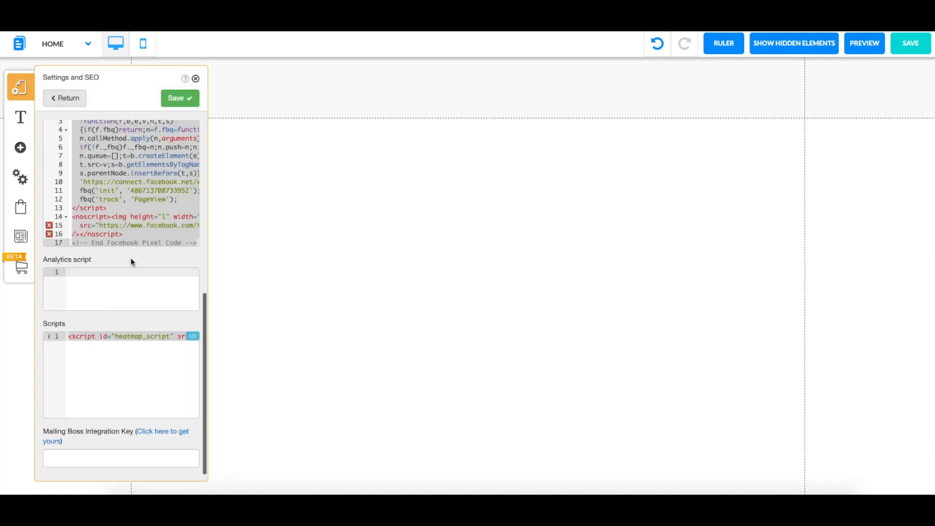
click(149, 350)
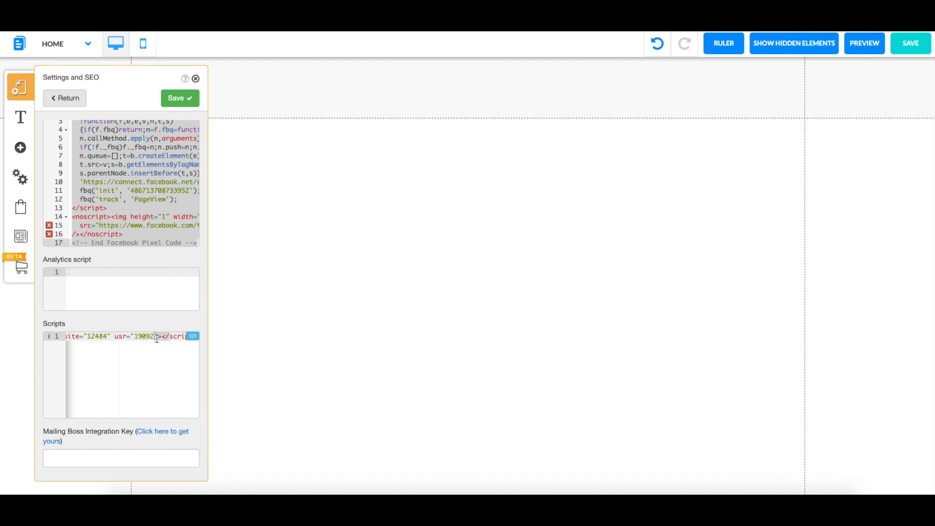
key(ctrl+a)
key(BackSpace)
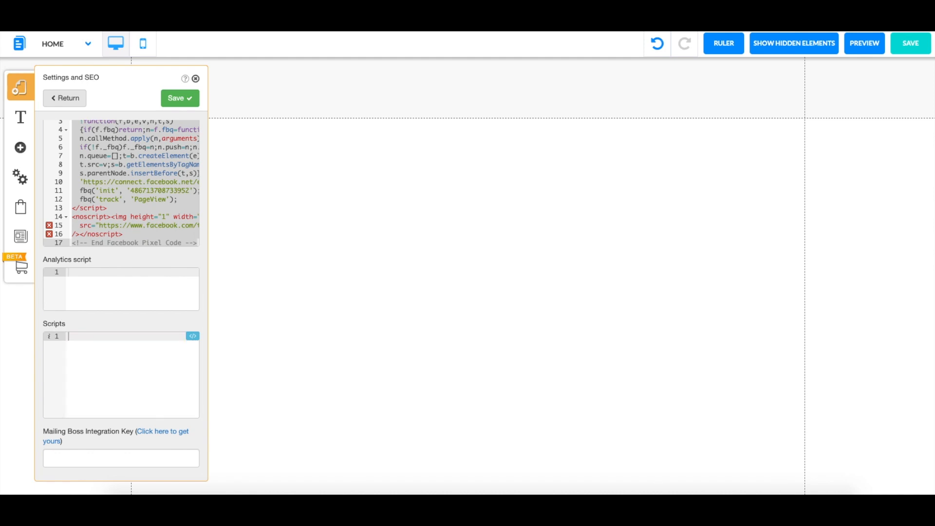
key(ctrl+v)
click(197, 97)
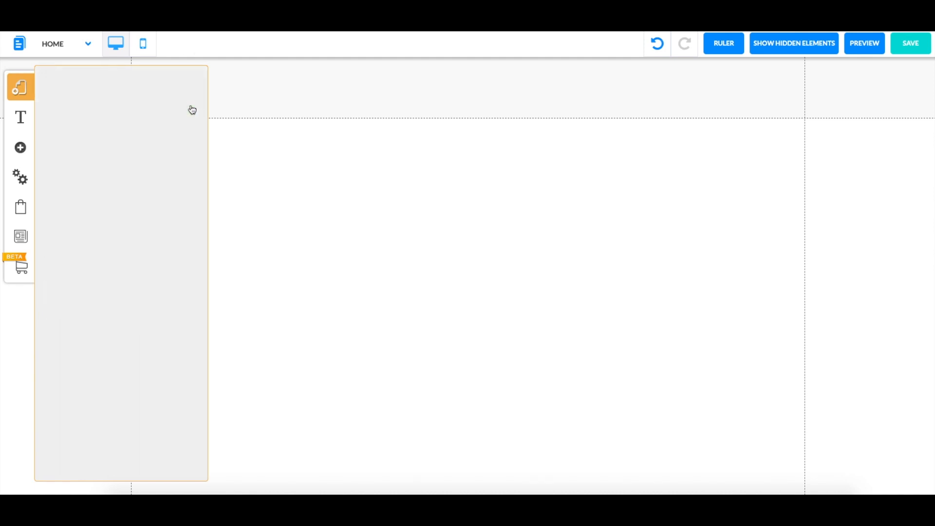
Step: Save the site changes with the Home page included and close the layout settings
click(904, 41)
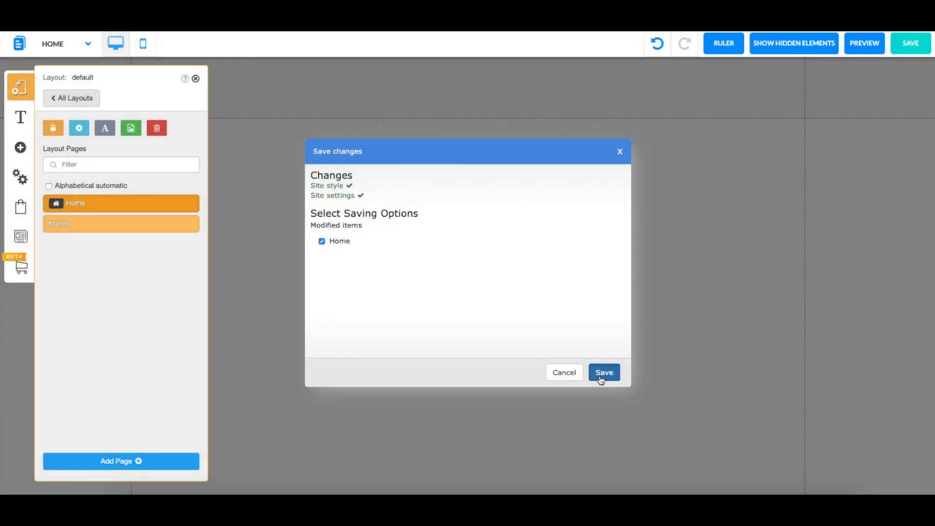
click(602, 373)
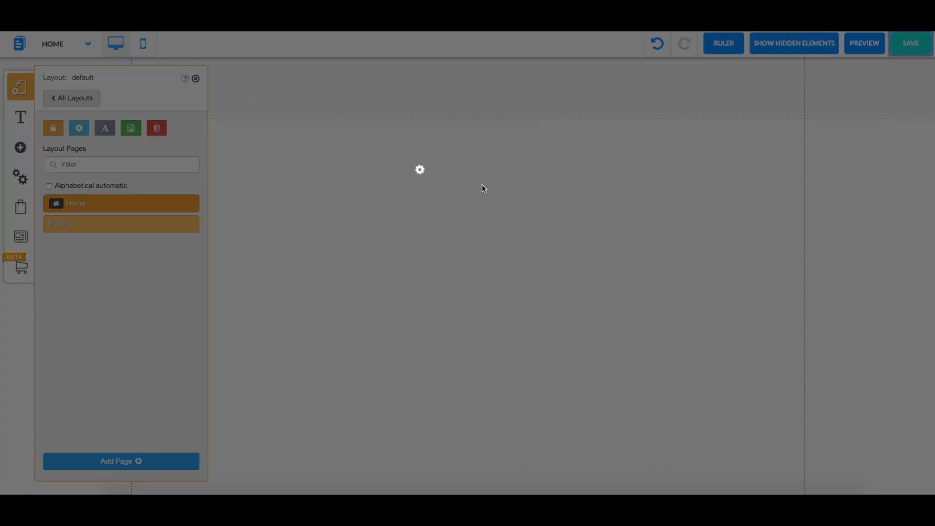
click(536, 235)
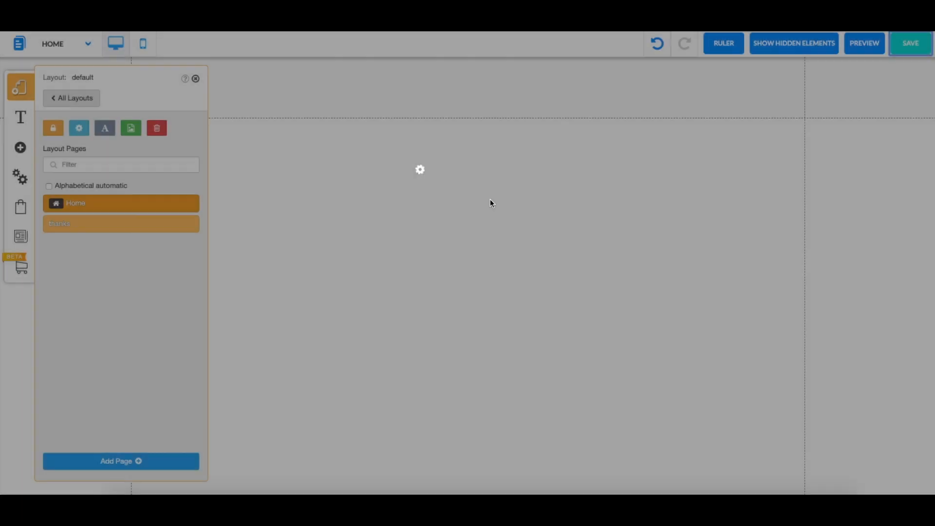
click(195, 79)
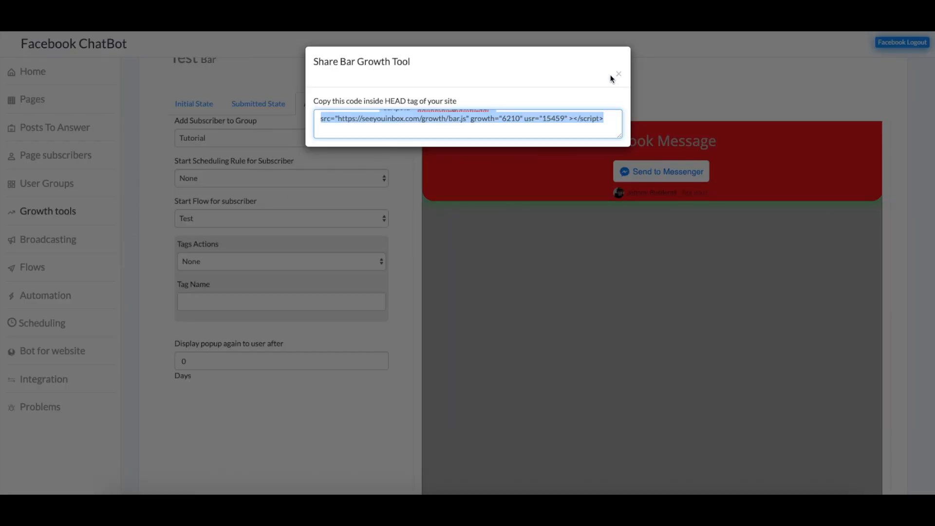
Step: Back in Facebook ChatBot, close the bar's sharing code and create a schedule rule named Test of type Send on date
click(618, 74)
click(48, 324)
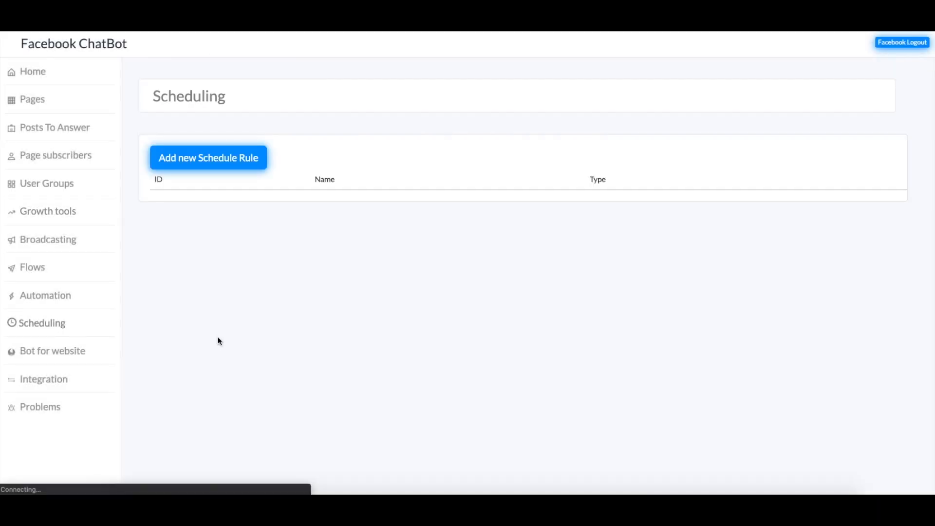
click(230, 167)
click(390, 240)
text(Test)
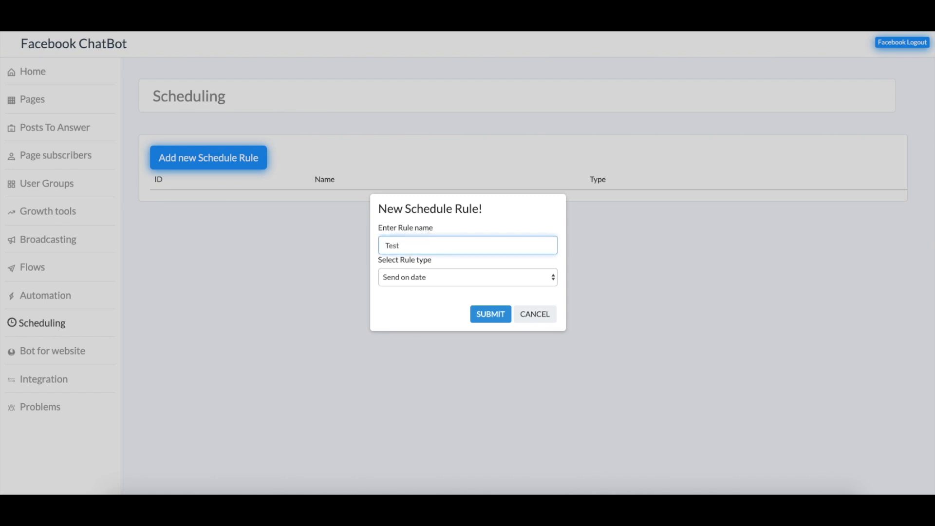
click(445, 278)
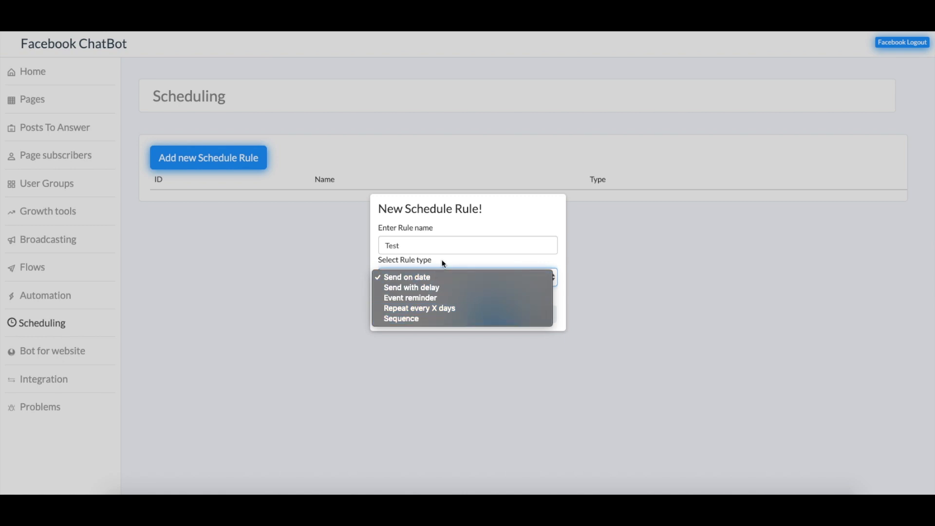
click(370, 231)
click(446, 279)
click(425, 275)
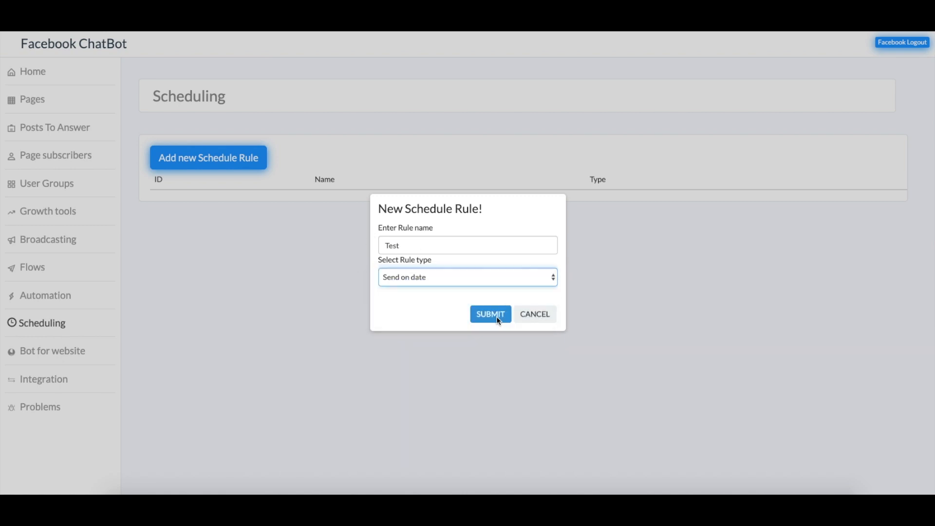
click(493, 315)
Step: Set the Test rule to send the Test flow on 18 June 2019 at 15:35, and save it
click(189, 156)
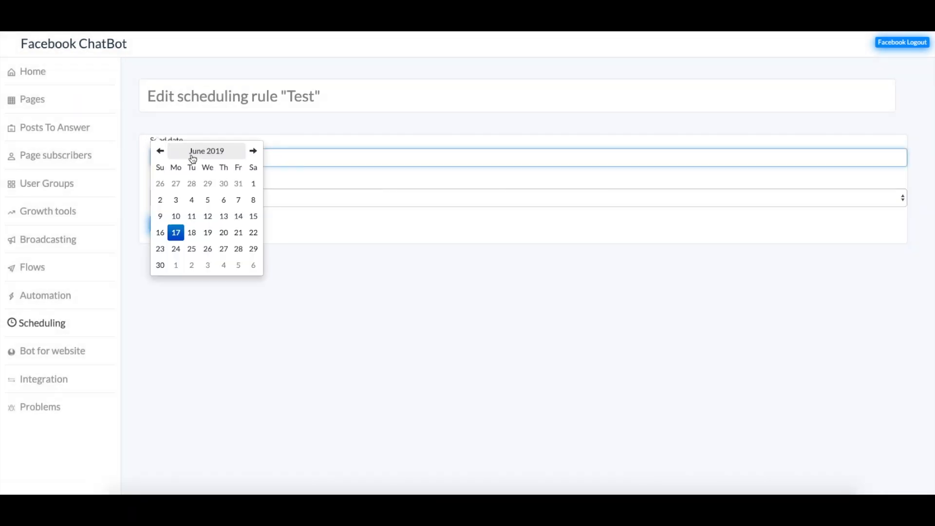
click(194, 235)
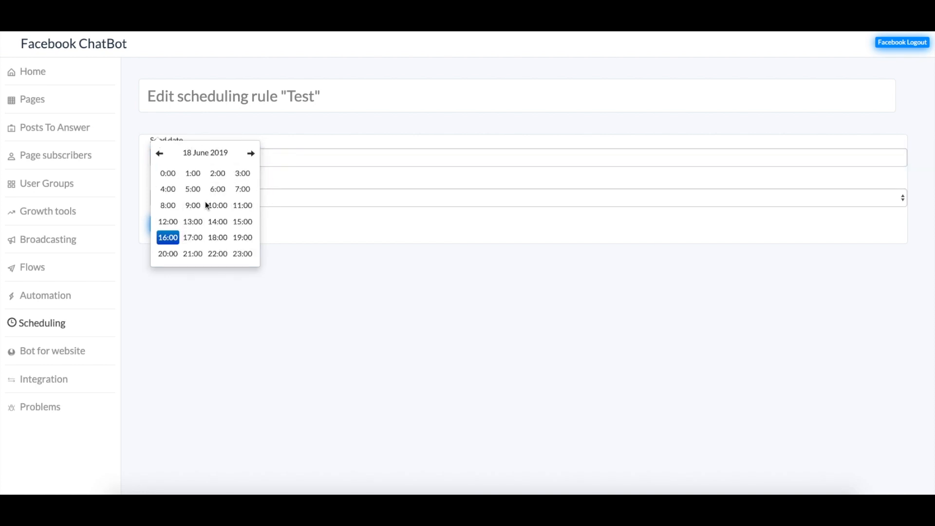
click(241, 222)
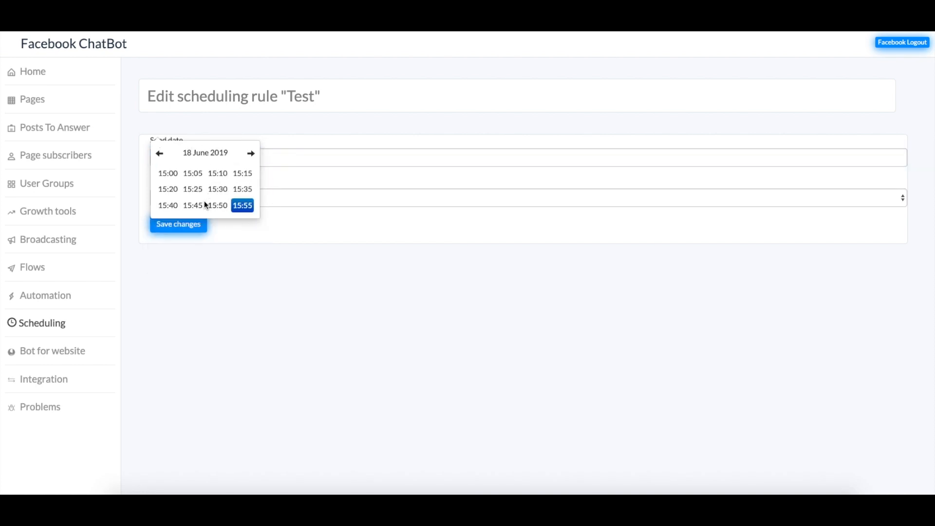
click(241, 189)
click(249, 226)
click(218, 196)
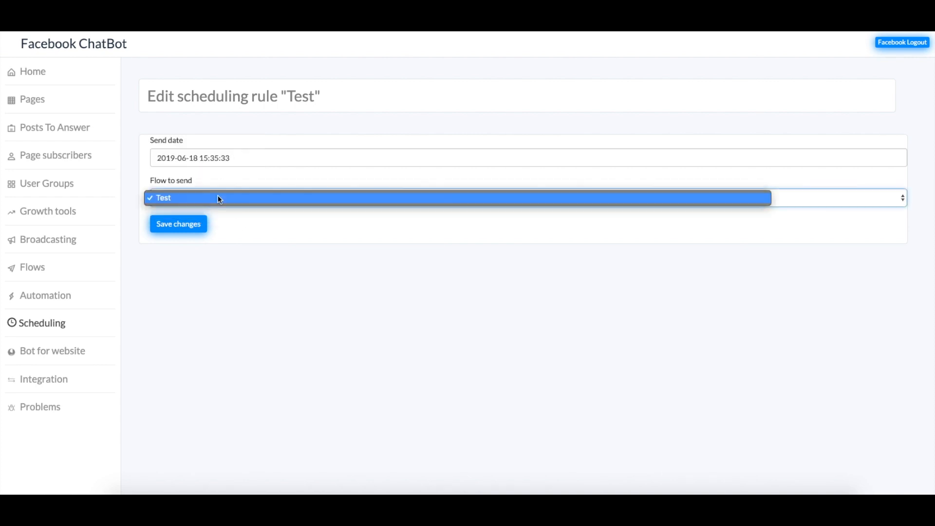
click(214, 198)
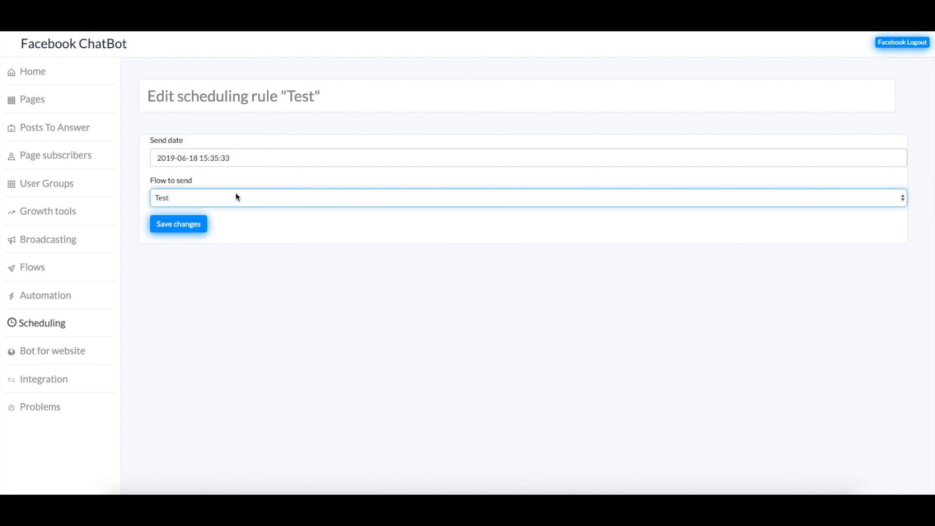
click(182, 225)
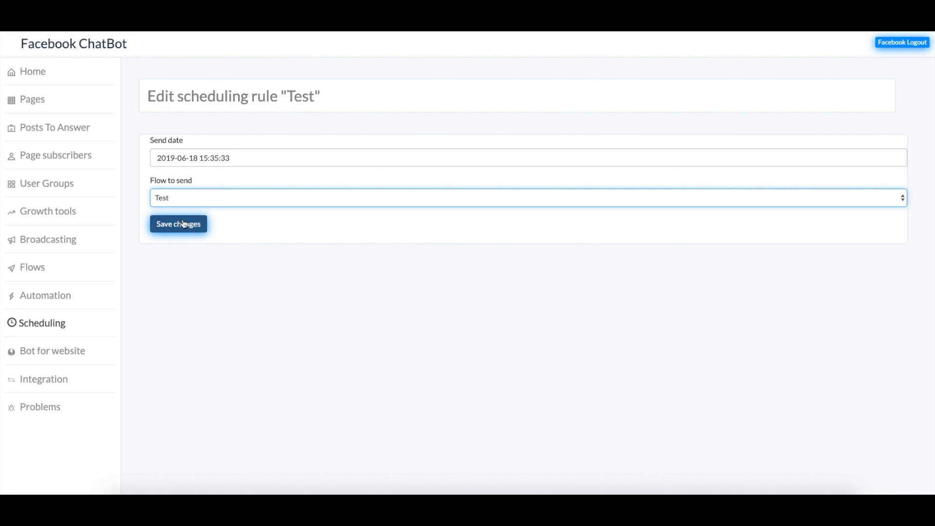
click(184, 225)
click(561, 64)
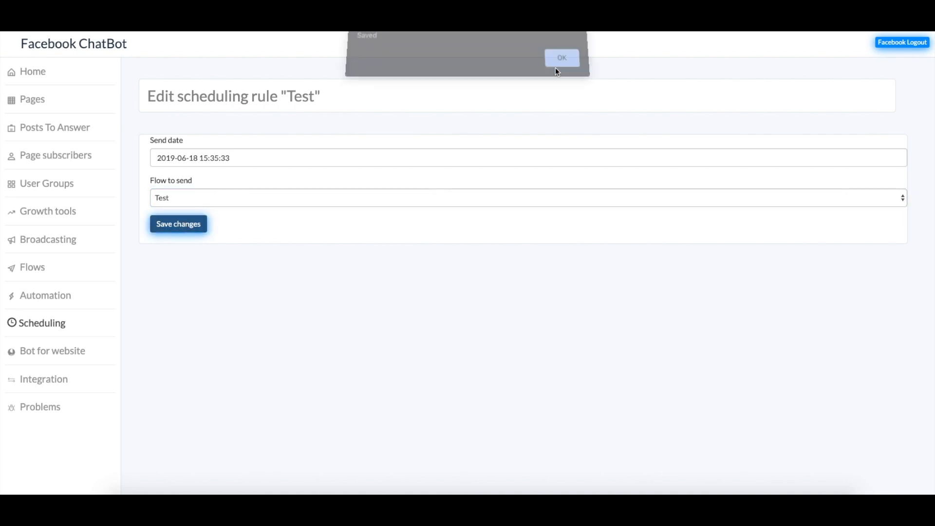
Step: Create another schedule rule named Test 2 of type Event reminder
click(52, 329)
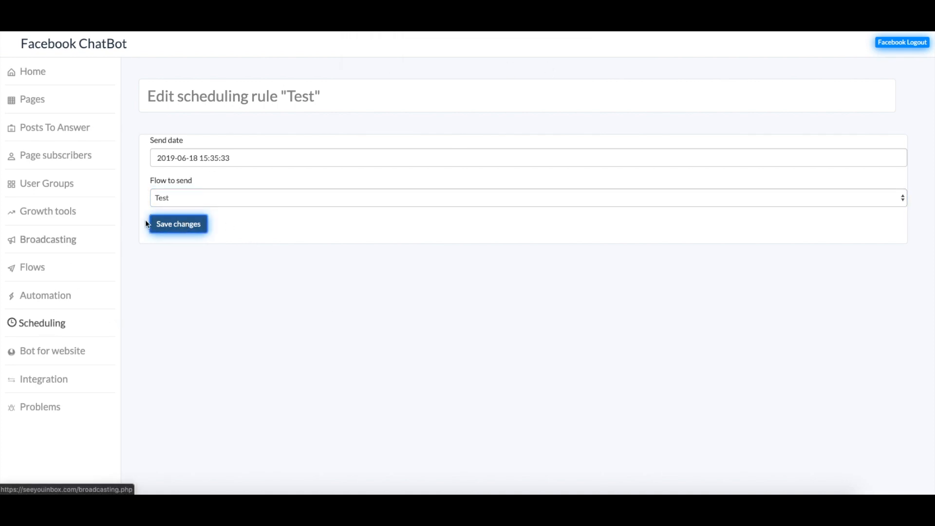
click(56, 327)
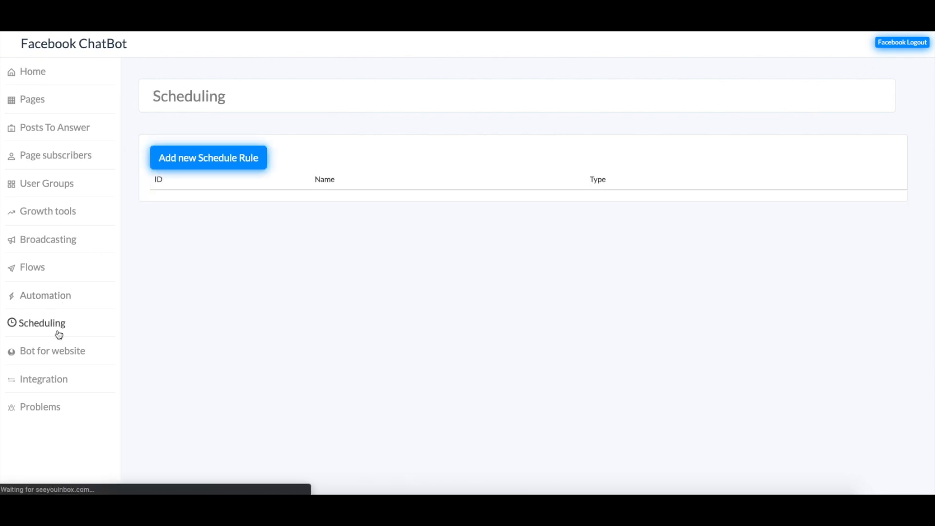
click(217, 164)
click(447, 278)
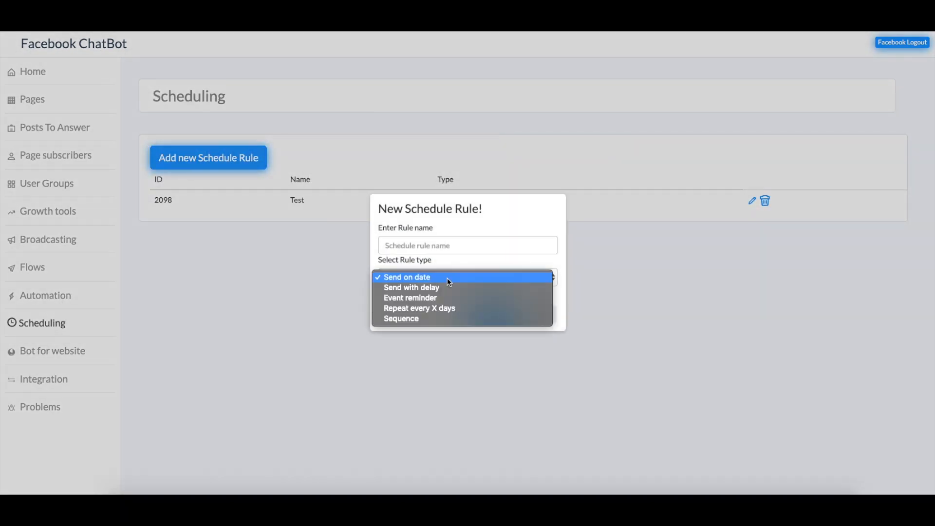
click(407, 298)
click(438, 245)
text(Test)
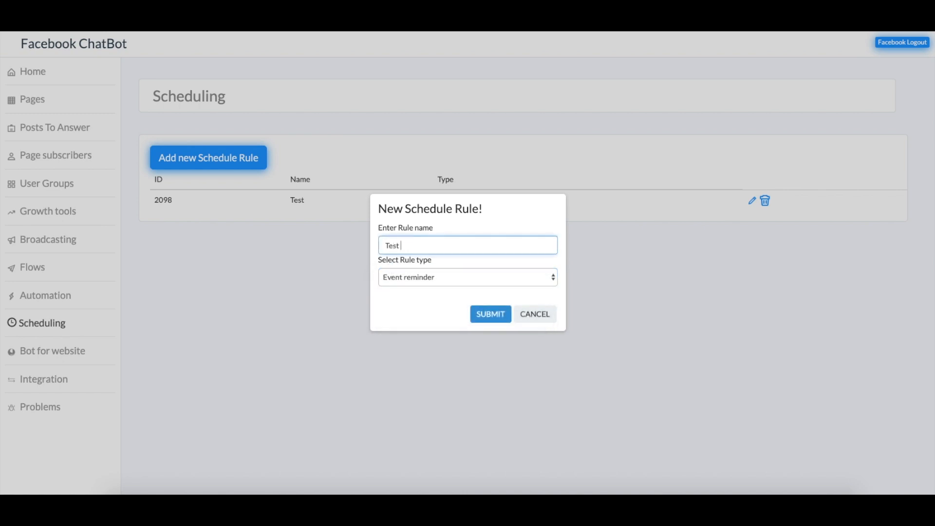
click(489, 313)
Step: Set the Test 2 rule's event date to 12 June 2019 at 02:10
click(214, 160)
click(208, 216)
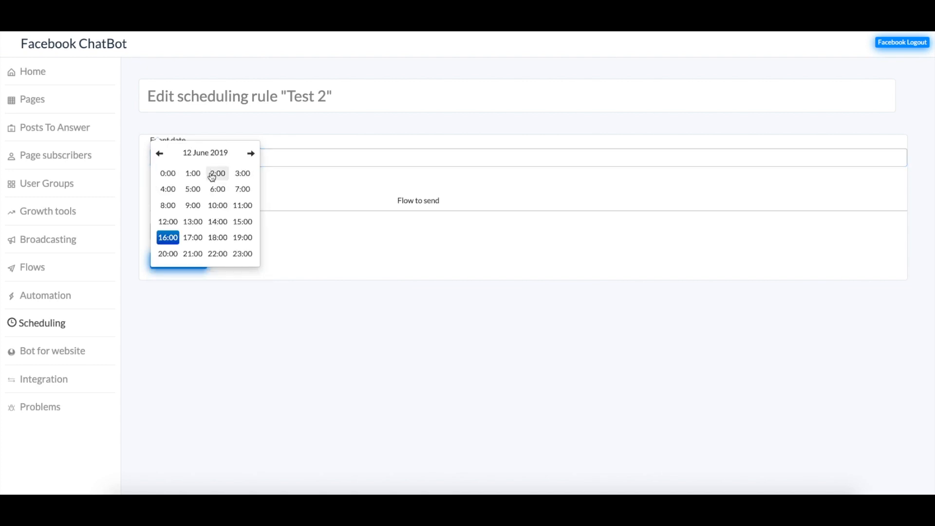
click(212, 176)
click(211, 180)
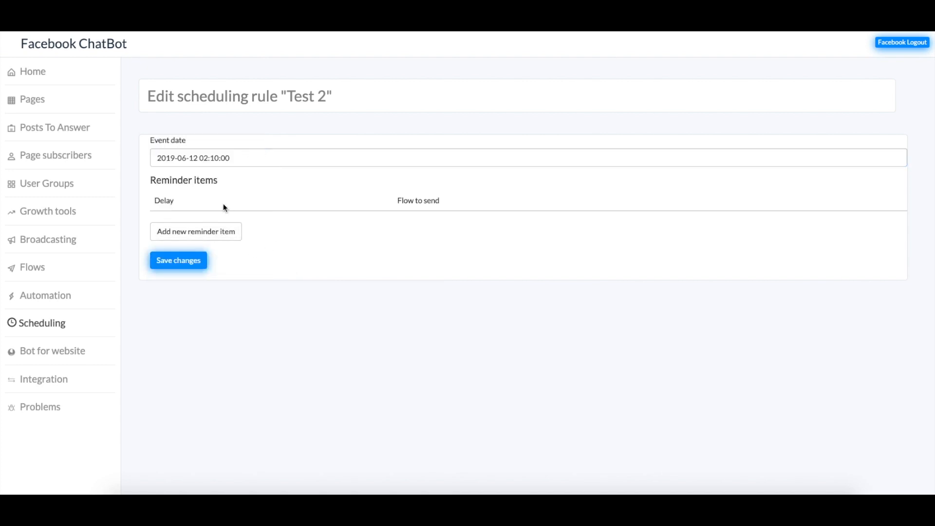
Step: Add a reminder item that sends the Test flow 10 minutes after the event, and save the Test 2 rule
click(229, 231)
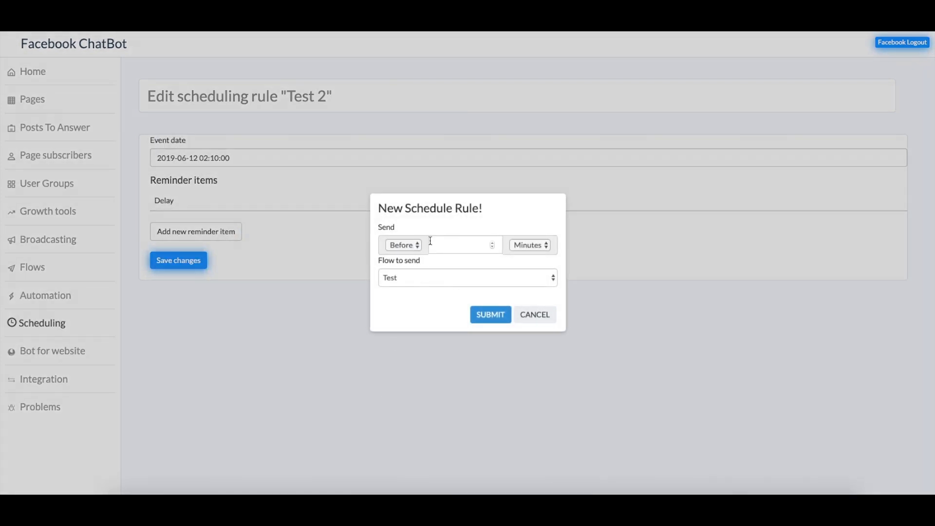
click(405, 246)
click(455, 245)
text(10)
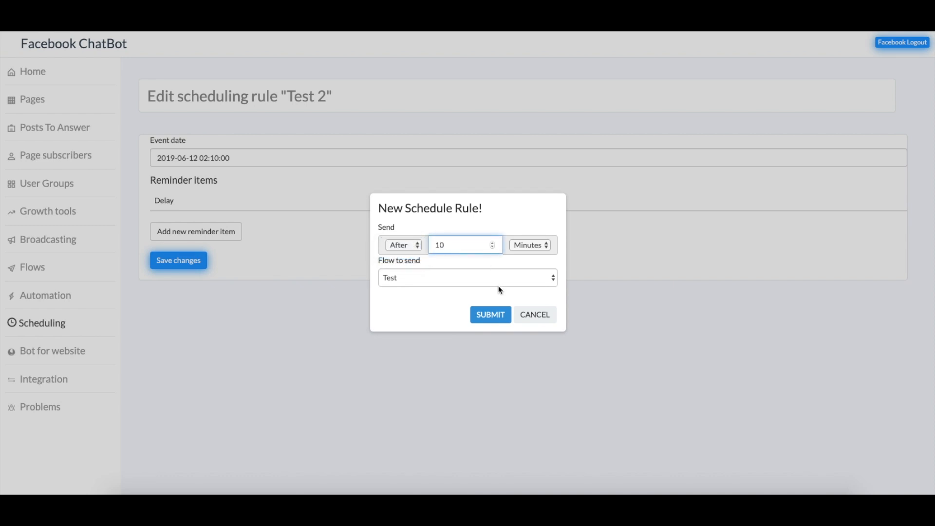
click(499, 282)
click(445, 276)
click(485, 315)
click(176, 284)
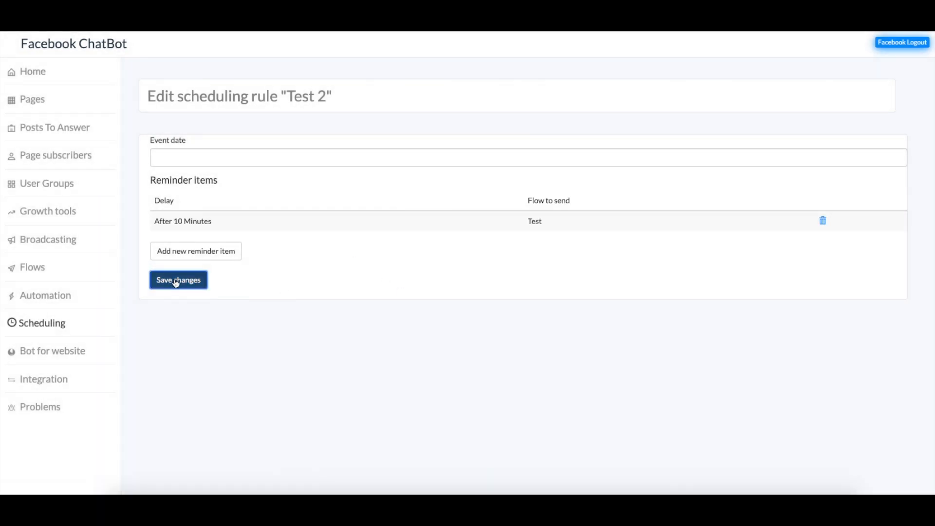
click(563, 65)
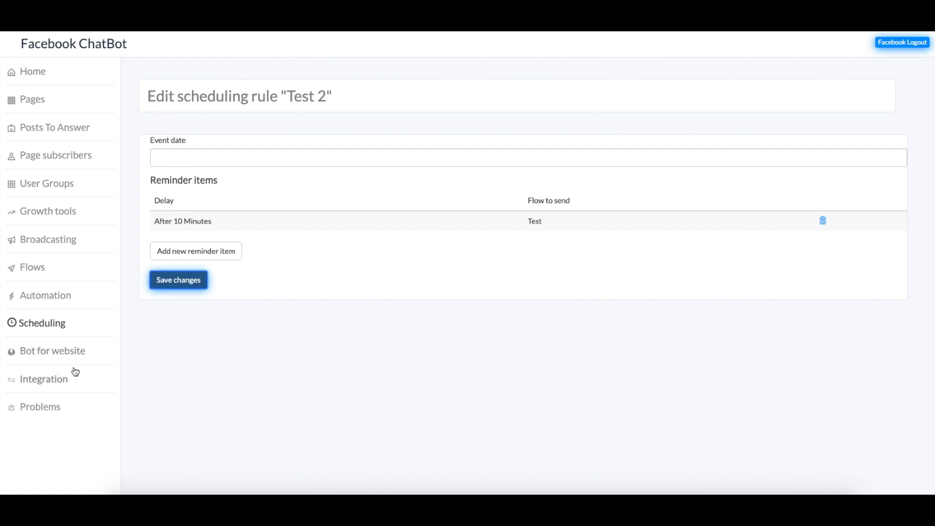
Step: Create a bot for website named Test for the Builderall is the Best page
click(61, 352)
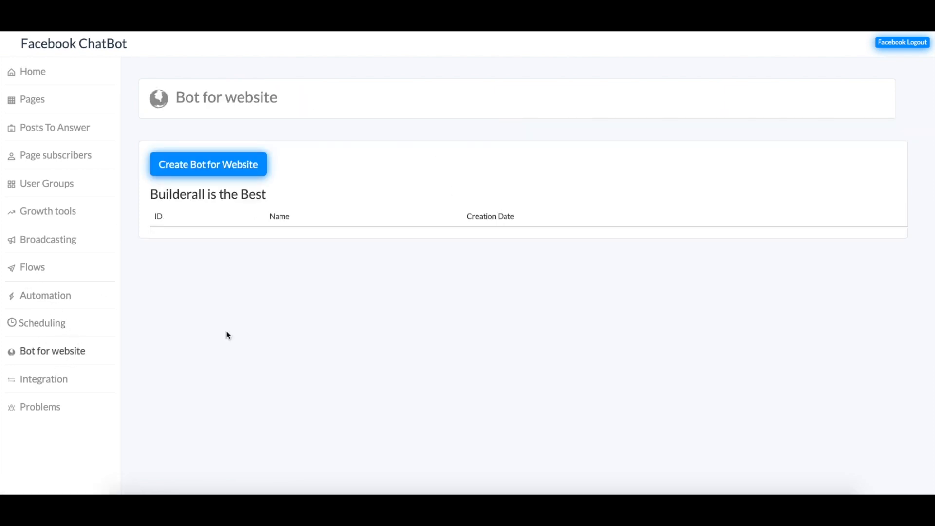
click(226, 164)
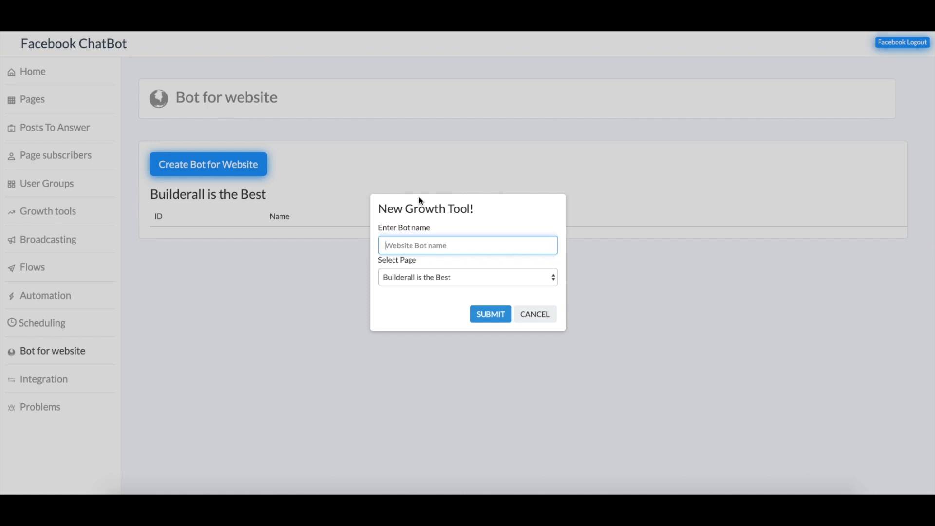
text(Test)
click(508, 314)
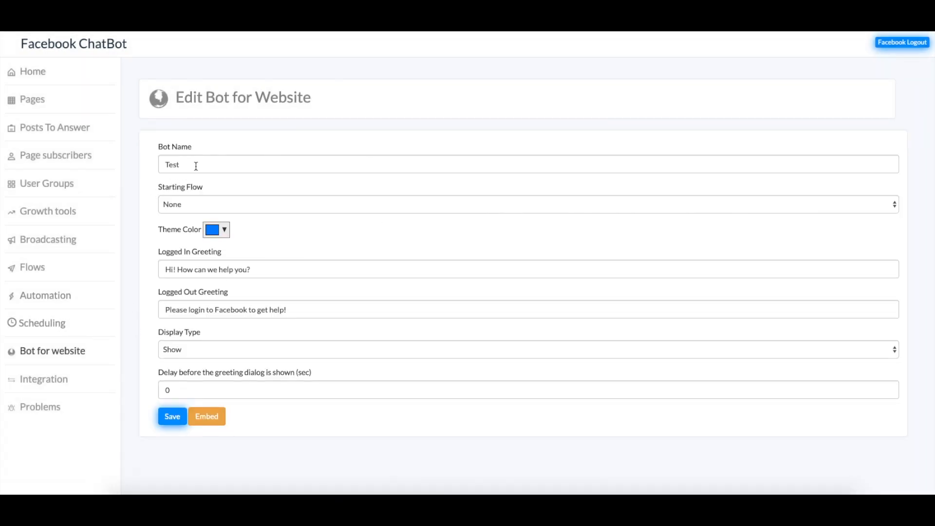
Step: Set the website bot's starting flow to Test and choose a yellow-green theme color
click(170, 207)
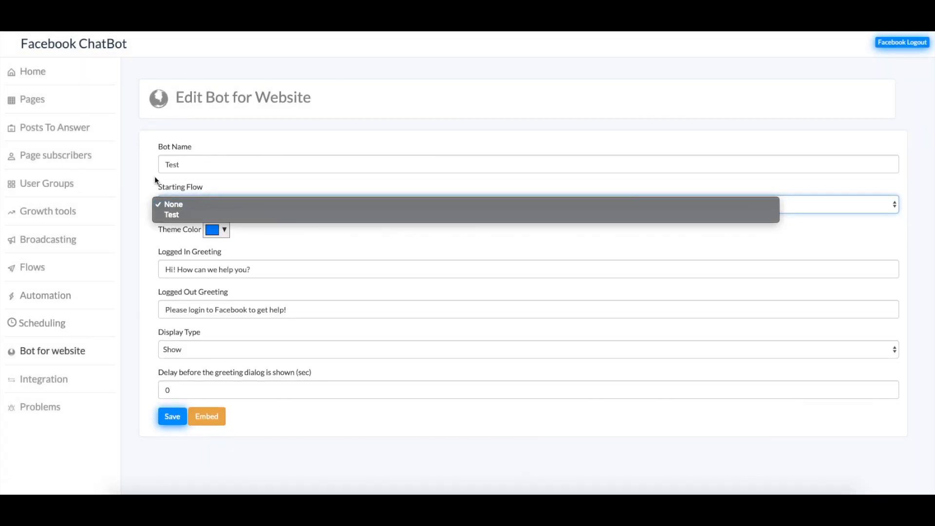
click(179, 215)
click(216, 230)
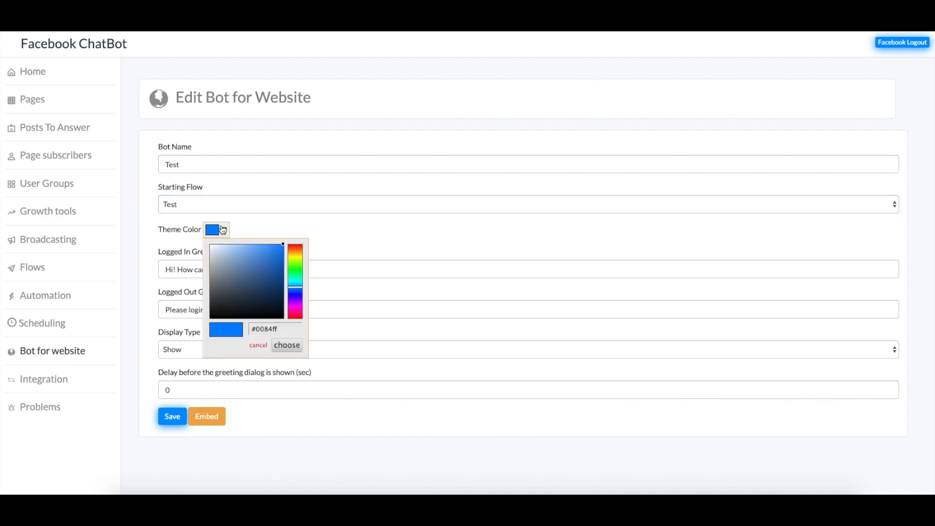
click(277, 280)
click(295, 258)
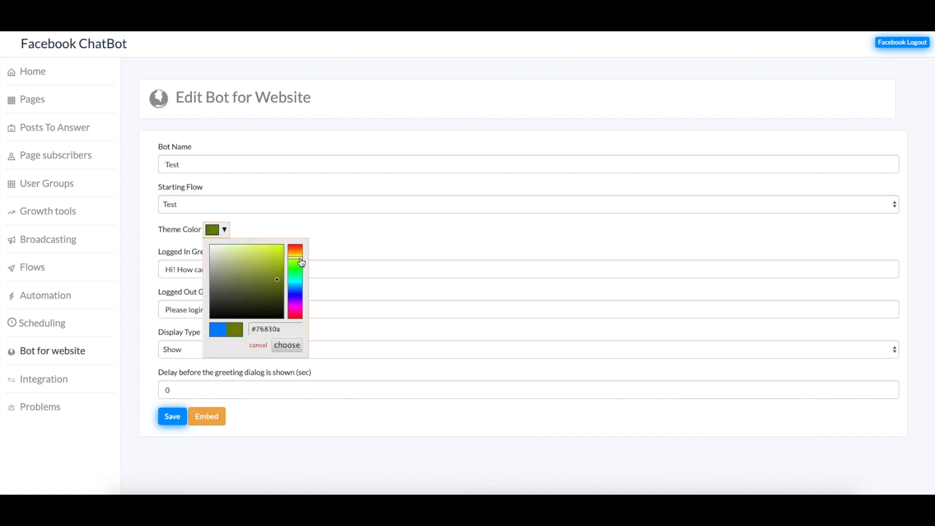
click(245, 290)
click(271, 263)
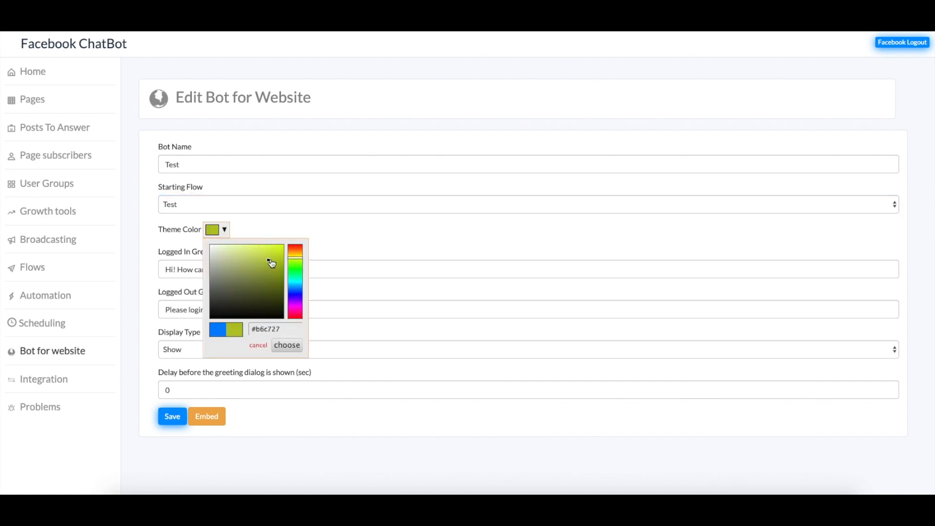
click(289, 346)
drag(271, 272, 163, 270)
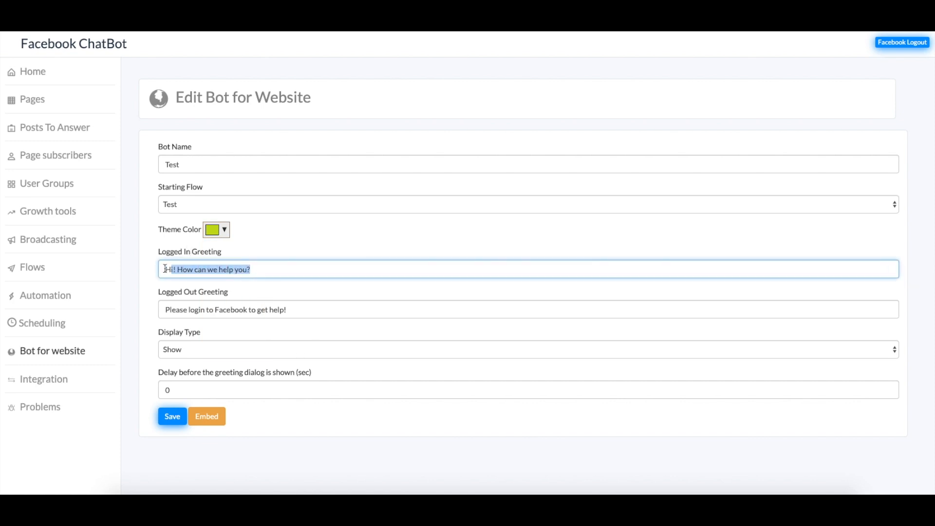
click(278, 270)
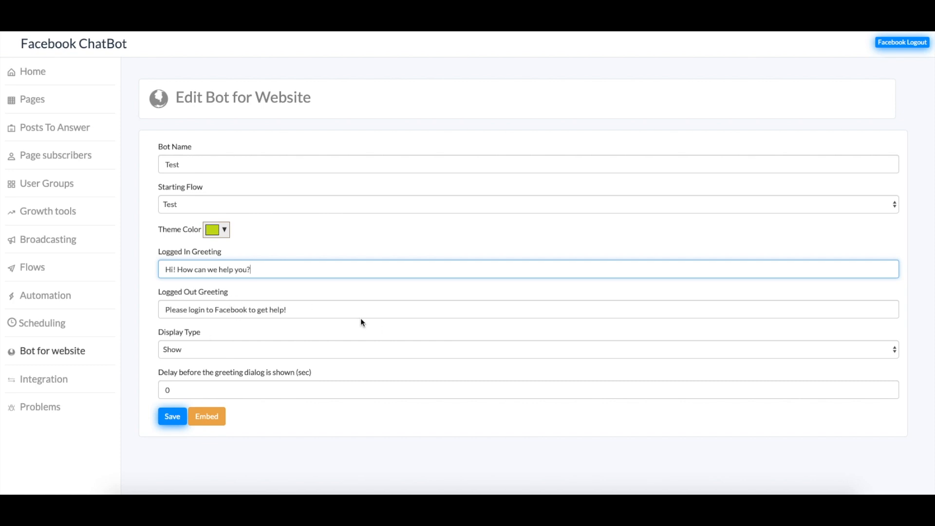
click(295, 313)
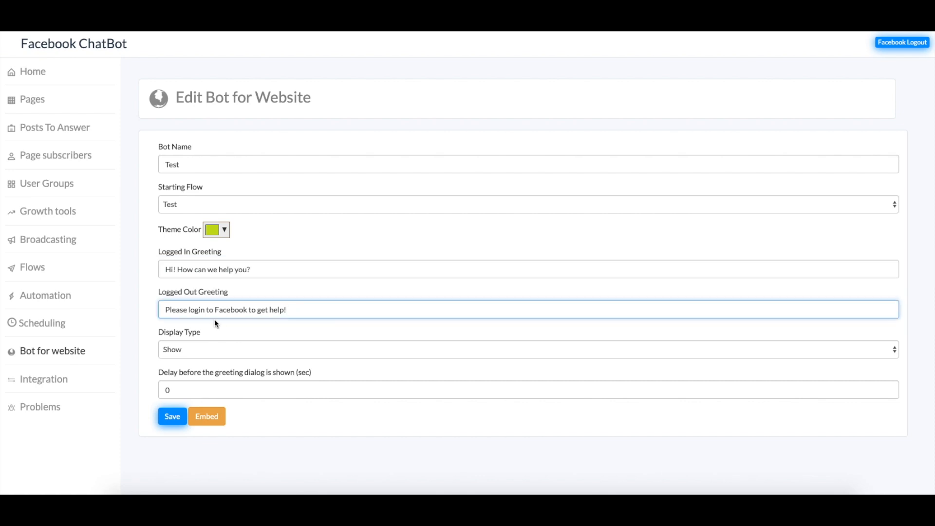
Step: Try other display types for the website bot, including Fade, and return to Show
click(196, 349)
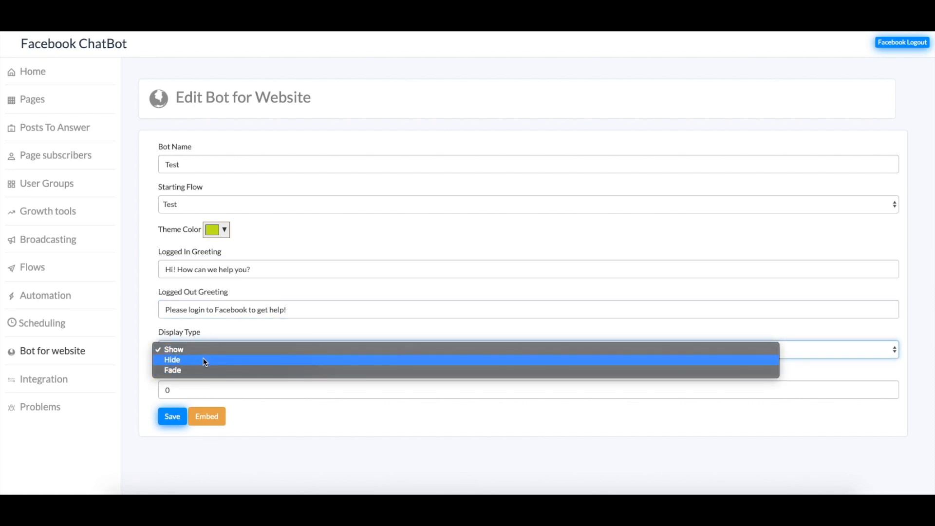
click(202, 360)
click(209, 353)
click(194, 360)
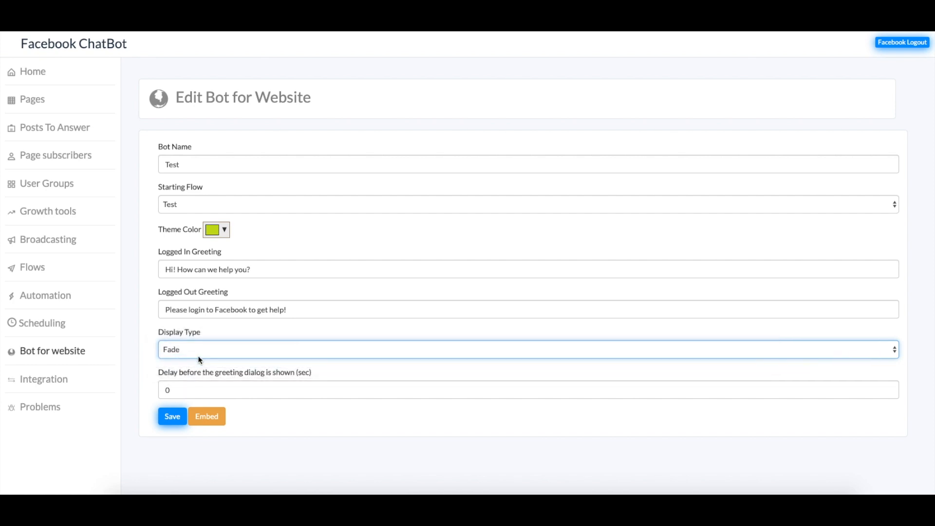
click(196, 349)
click(197, 330)
Step: Set the delay before the greeting dialog is shown to 30 seconds and save the website bot
click(164, 387)
click(197, 387)
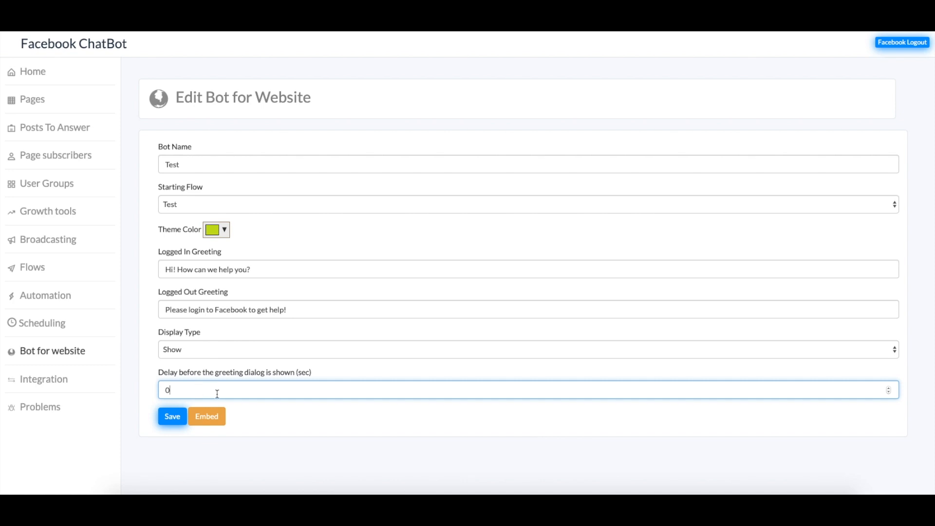
key(BackSpace)
drag(328, 388, 125, 386)
text(30)
click(265, 364)
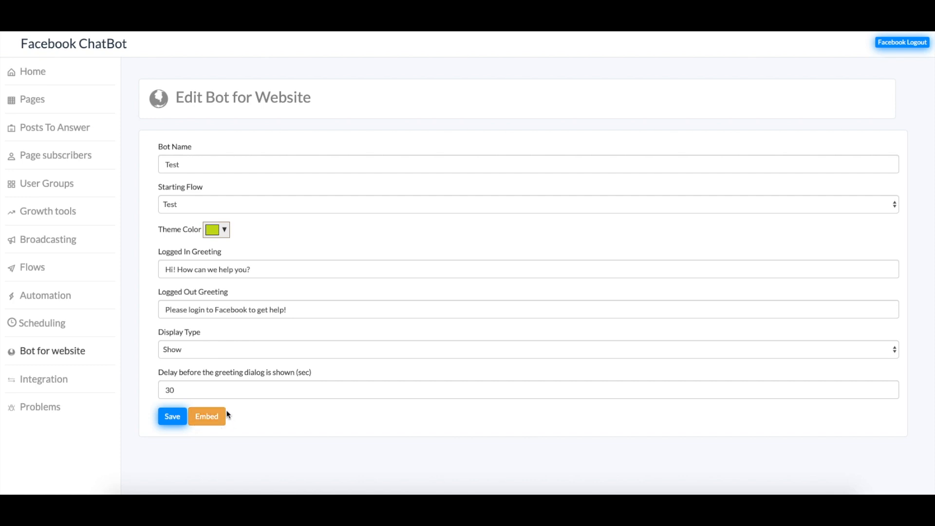
click(173, 417)
click(562, 63)
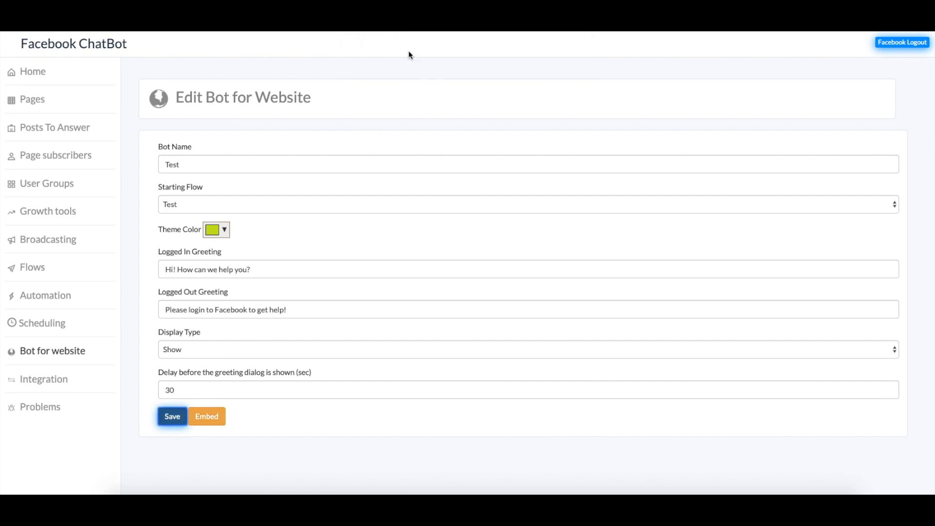
Step: Check the bot's website embedding requirements and the instructions for whitelisting a domain
click(207, 416)
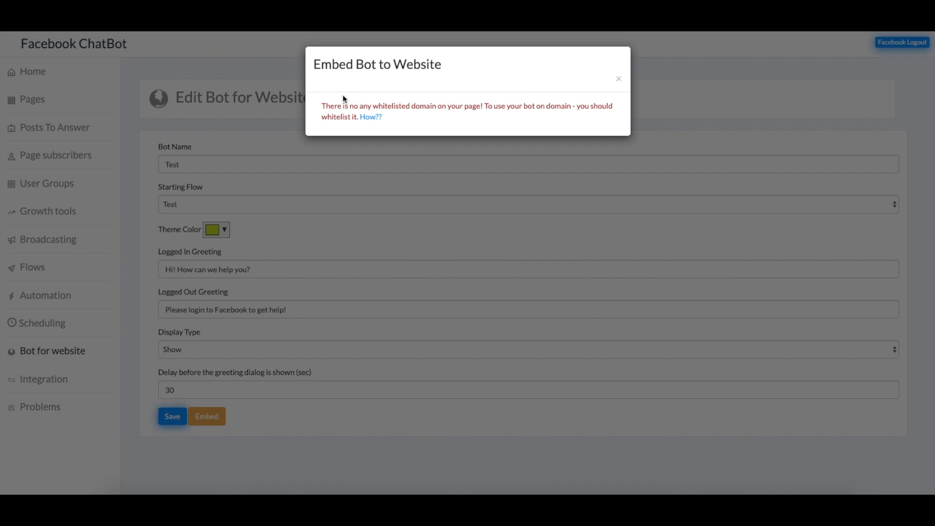
click(371, 117)
click(618, 79)
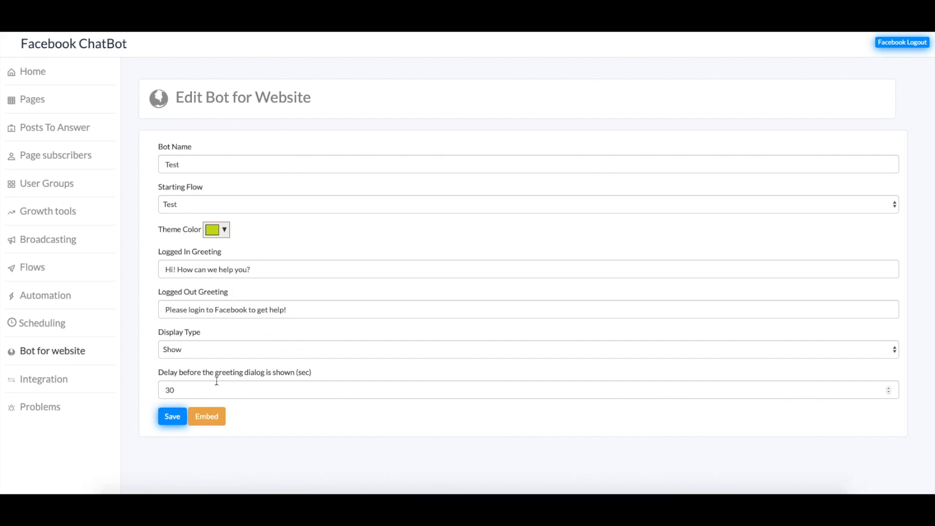
Step: Review the whitelisted domain in the bot's embed options and copy its embed code to the clipboard
click(208, 417)
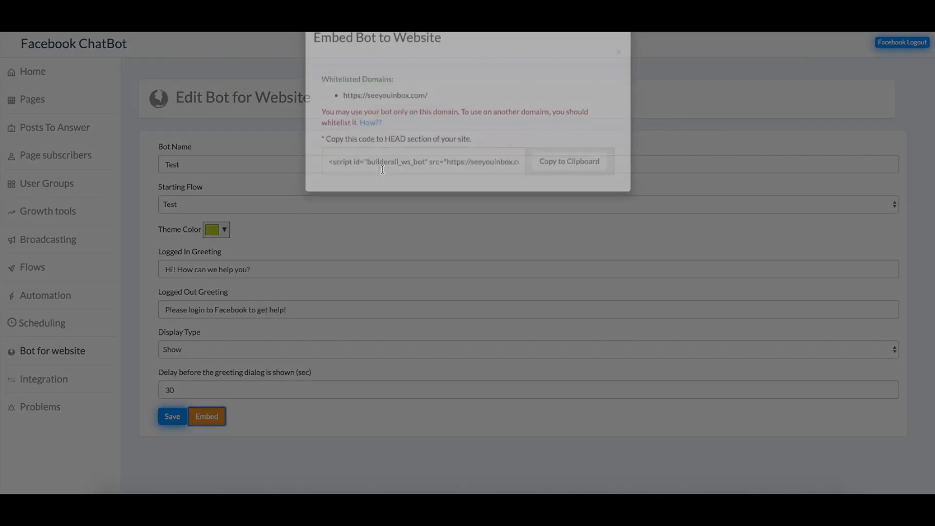
drag(348, 121, 445, 125)
click(445, 125)
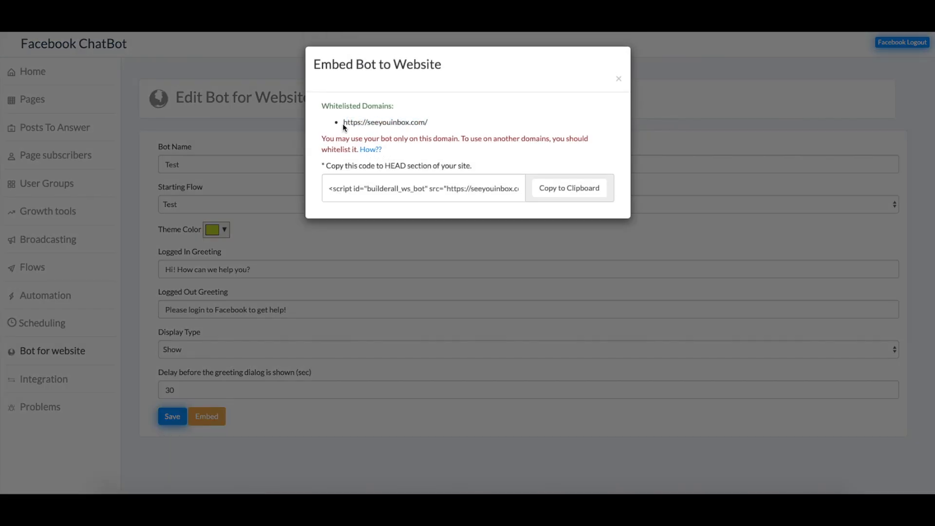
drag(342, 124, 448, 125)
click(383, 119)
click(564, 190)
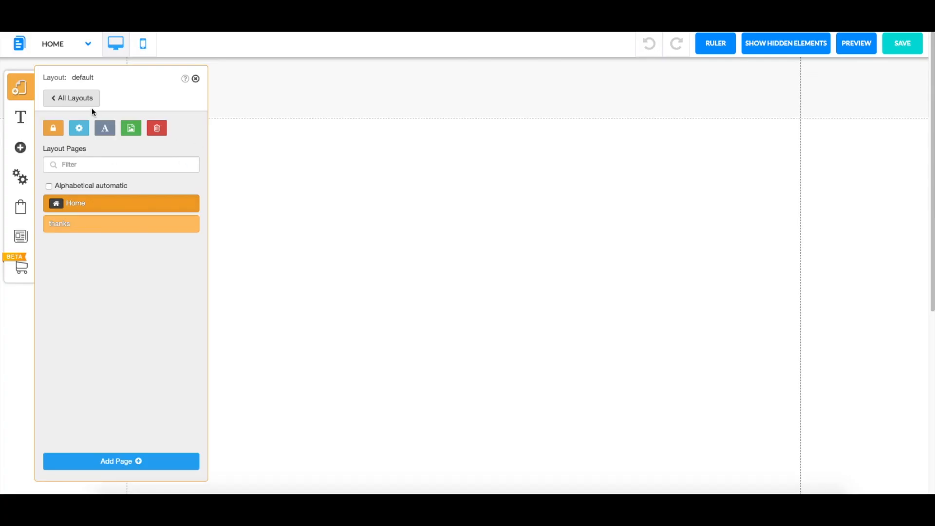
Step: In the website builder, open the default layout's Settings and SEO and inspect the existing code under Scripts
click(52, 98)
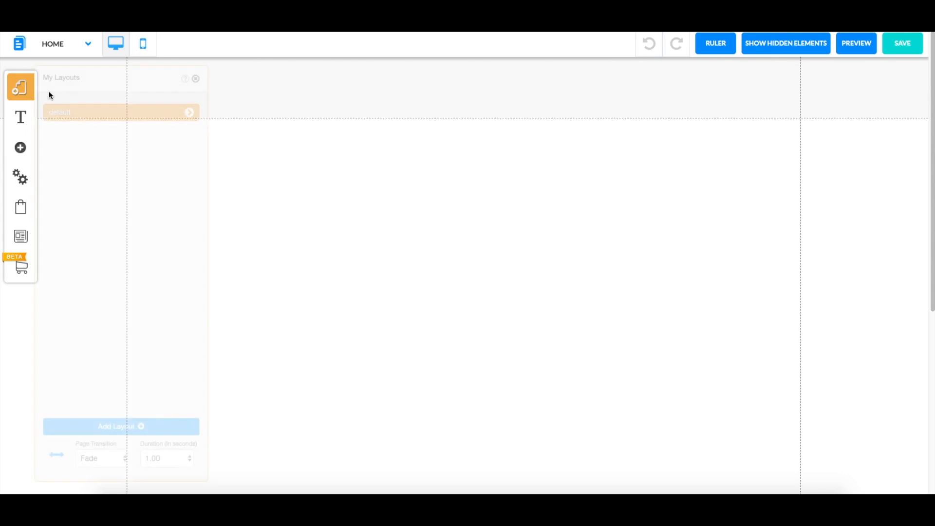
click(189, 113)
click(79, 128)
scroll(141, 356, down, 7)
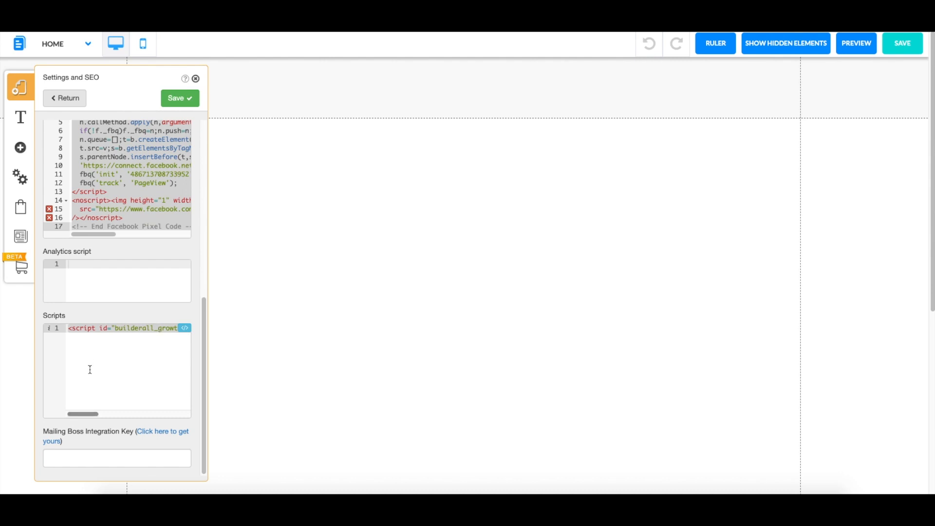
double_click(95, 329)
scroll(98, 340, right, 7)
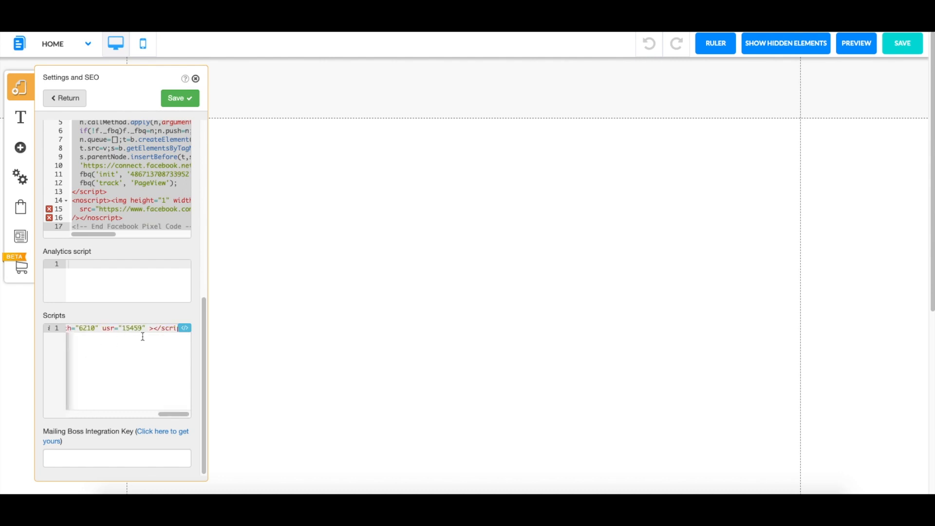
scroll(164, 335, up, 4)
scroll(148, 349, down, 4)
Step: Replace the layout's existing Scripts code with the copied website bot script, save the settings, and leave the chatbot's embed dialog
drag(173, 415, 81, 414)
click(72, 340)
key(ctrl+v)
drag(181, 414, 236, 418)
click(148, 329)
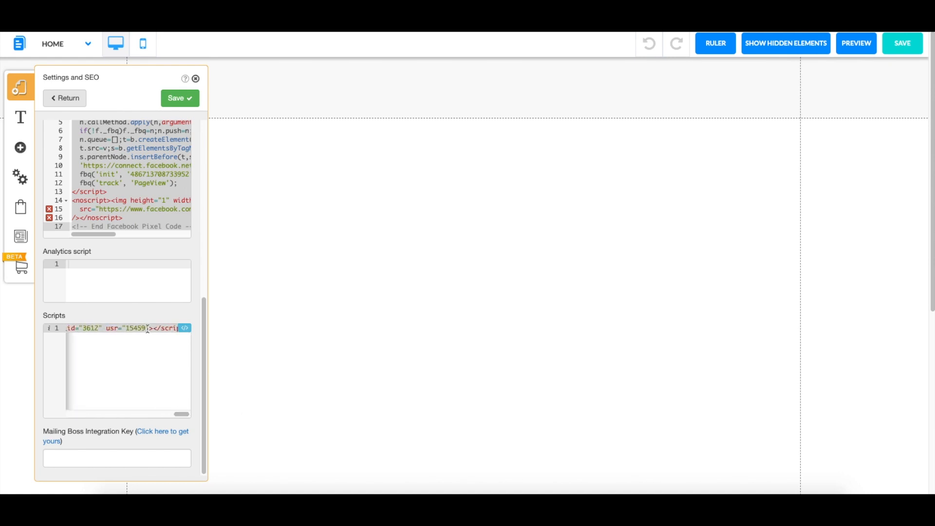
key(BackSpace)
key(super+v)
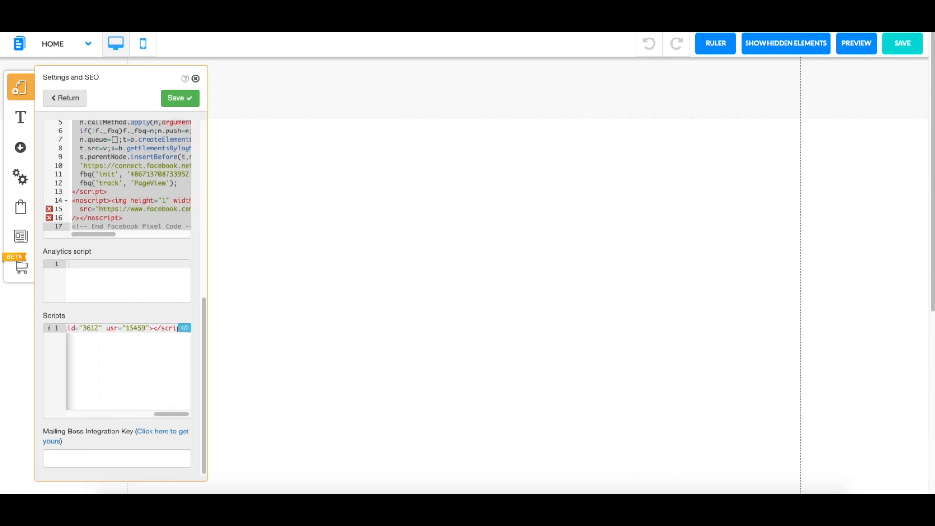
click(185, 101)
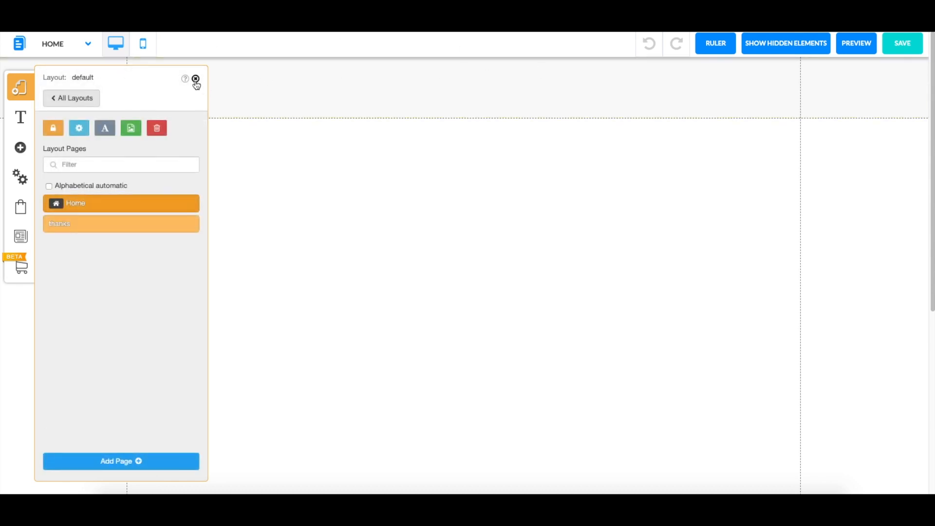
click(195, 80)
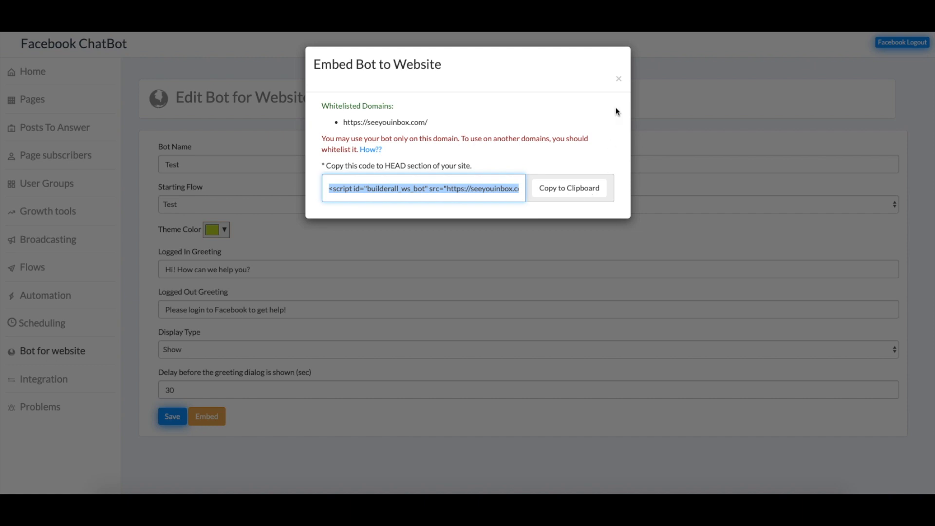
click(618, 79)
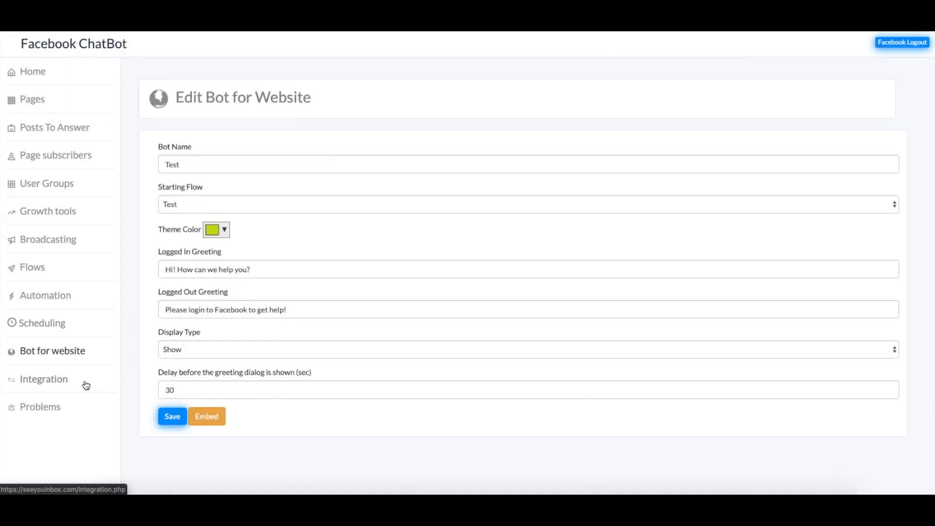
Step: Create an integration named Test for the Webinar application on the Builderall is the Best page, sending messages to the listed recipient
click(51, 386)
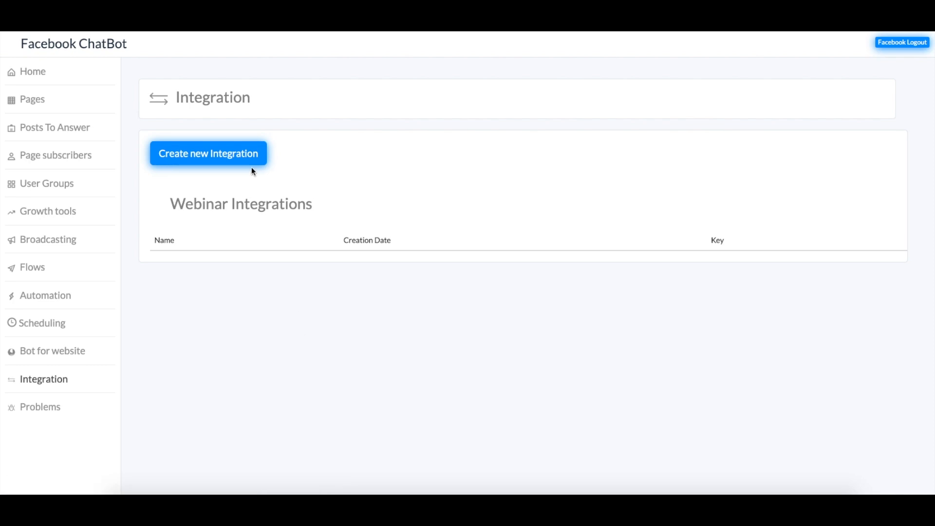
click(252, 163)
click(436, 214)
text(Test)
click(458, 246)
click(458, 242)
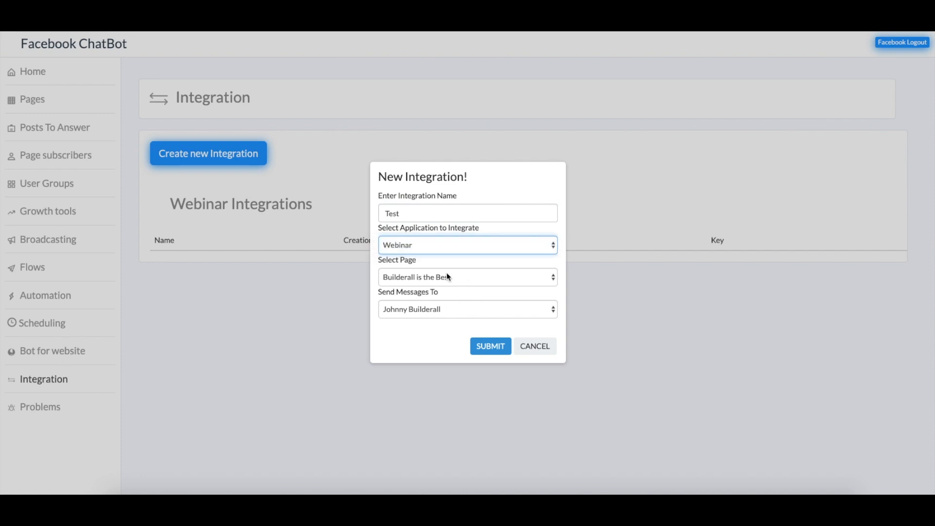
click(448, 278)
click(467, 274)
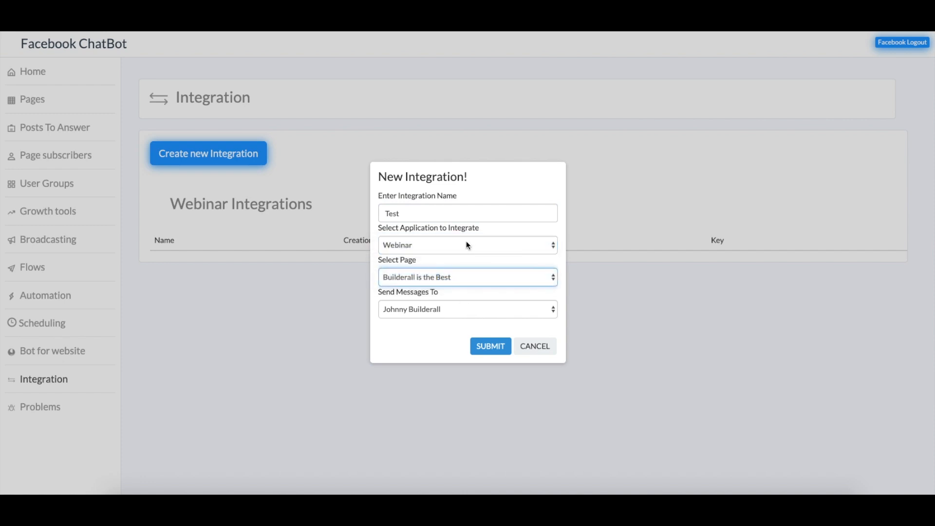
click(439, 310)
click(441, 309)
click(487, 346)
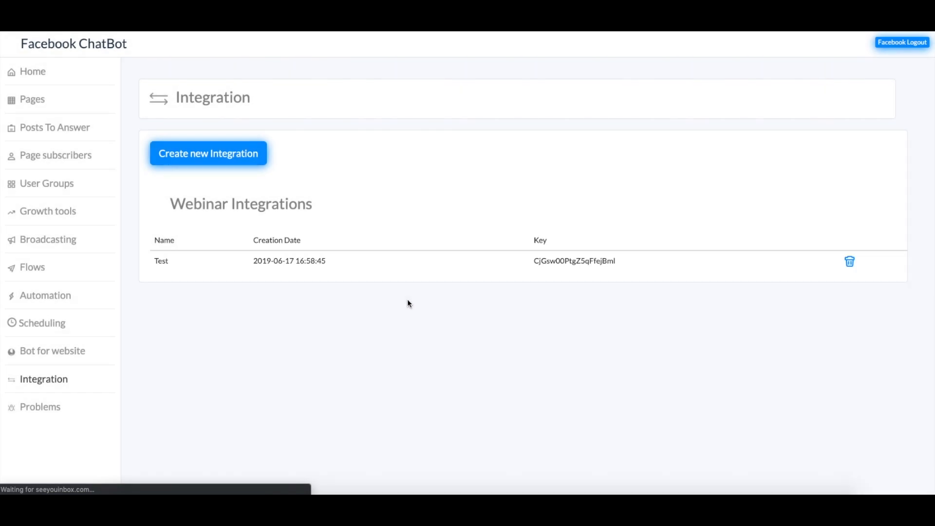
Step: Examine the key of the Test webinar integration
drag(533, 261, 653, 267)
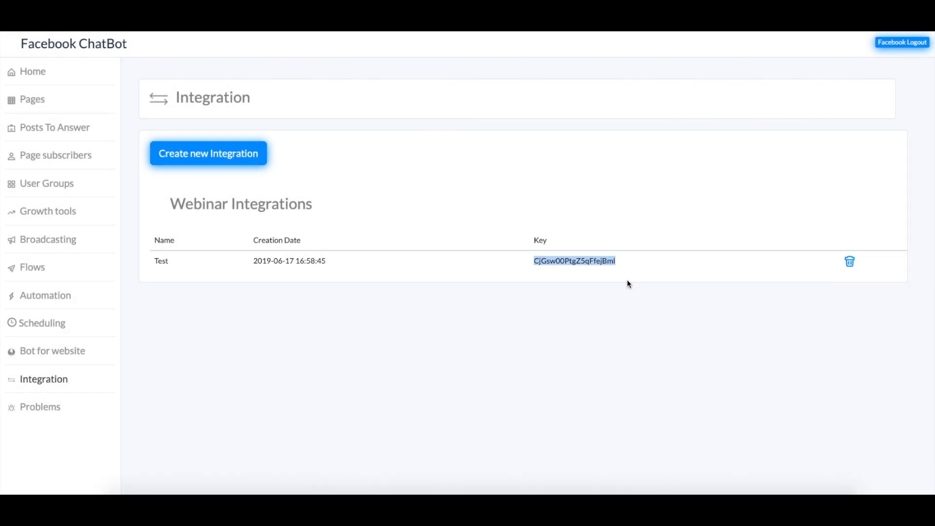
click(631, 273)
drag(534, 261, 636, 264)
click(618, 257)
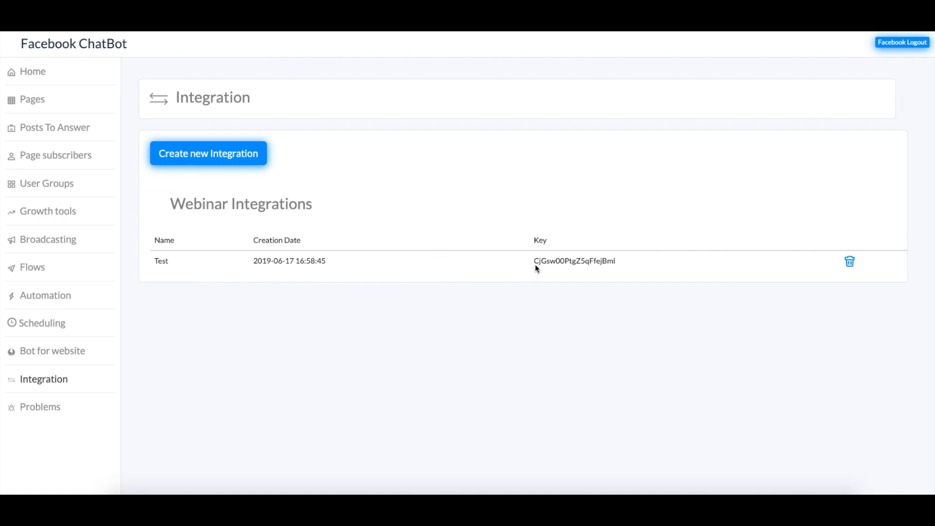
drag(533, 262, 626, 261)
click(635, 263)
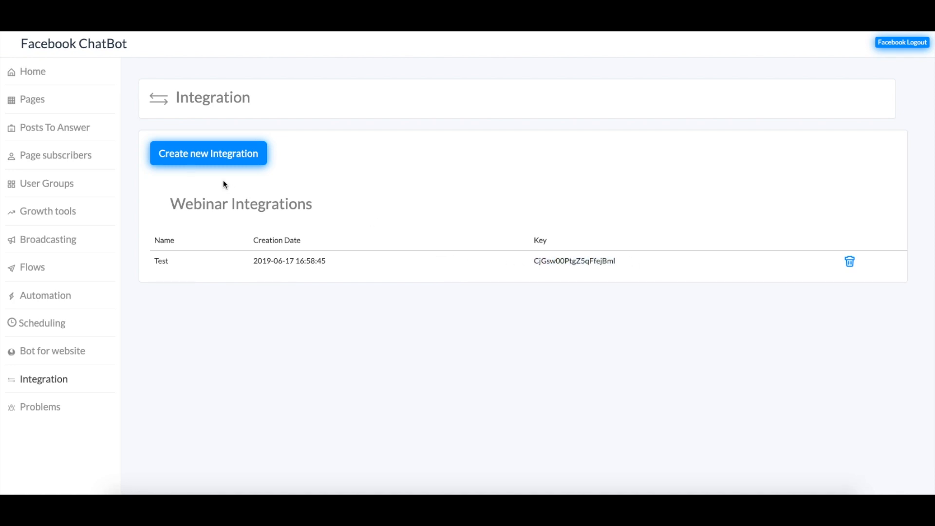